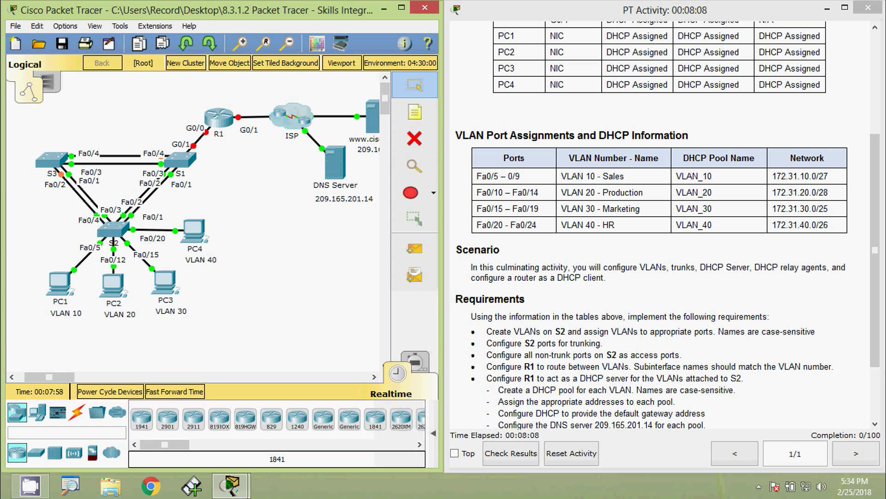
Open the command-line interface of switch S2 and move its window clear of the activity instructions.
left_click(119, 231)
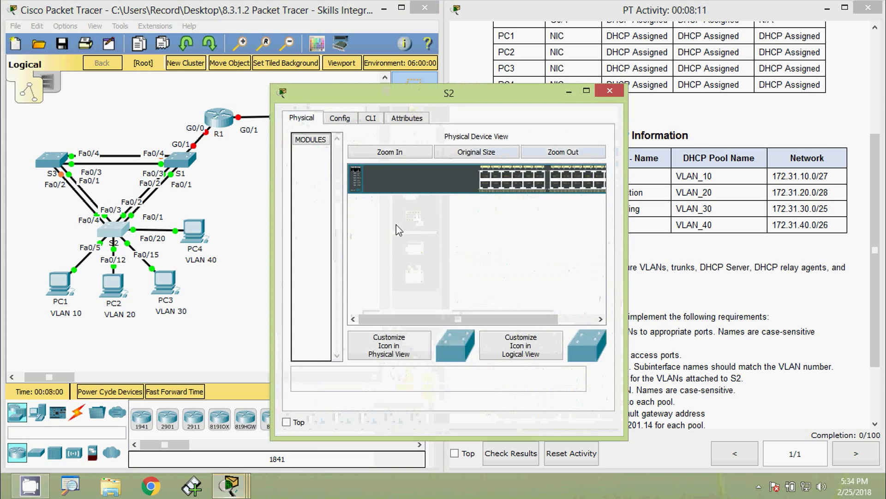
left_click(371, 118)
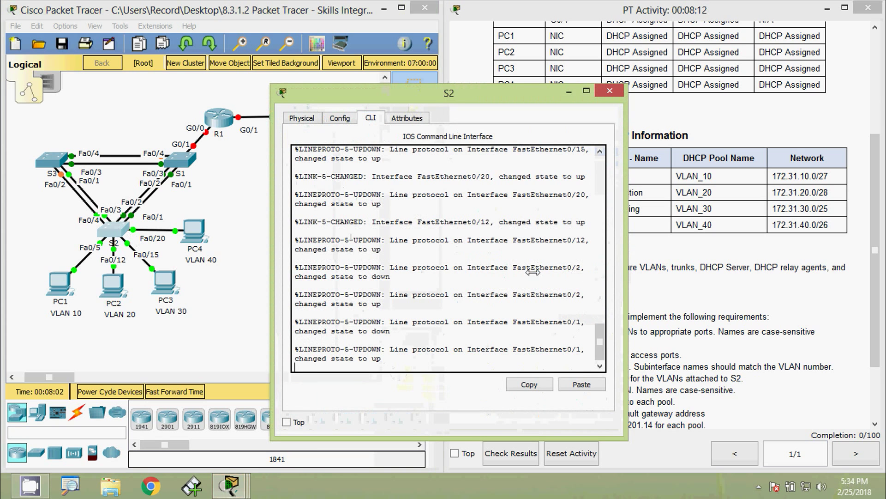
left_click_drag(508, 99, 432, 15)
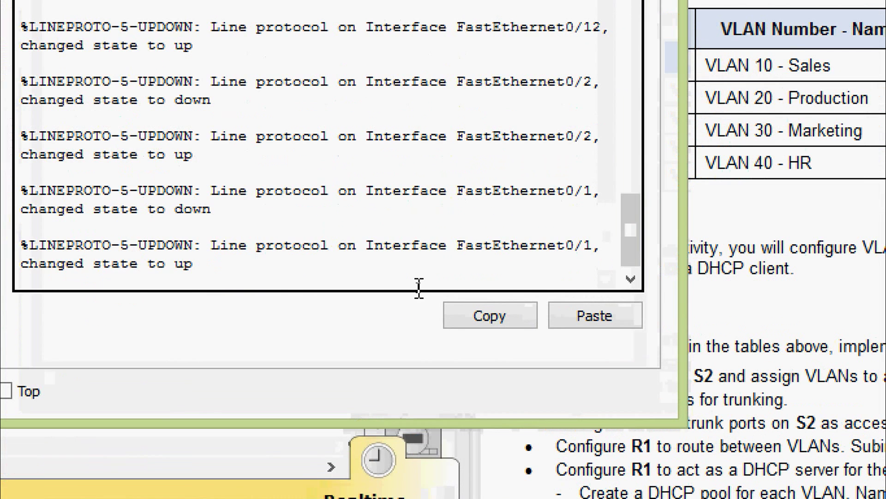
Enter privileged EXEC mode on S2 and start global configuration from the terminal.
key("Return")
type("ena")
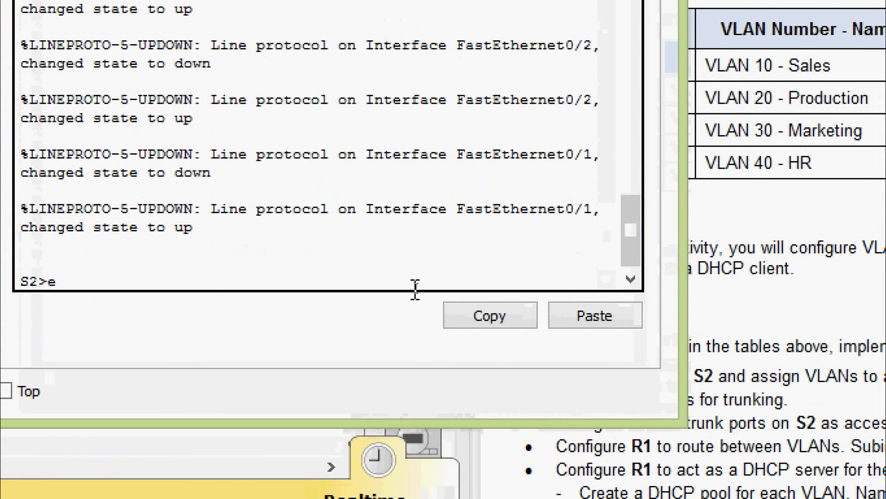
key("Tab")
key("Return")
type("conf")
key("Tab")
type("terminal")
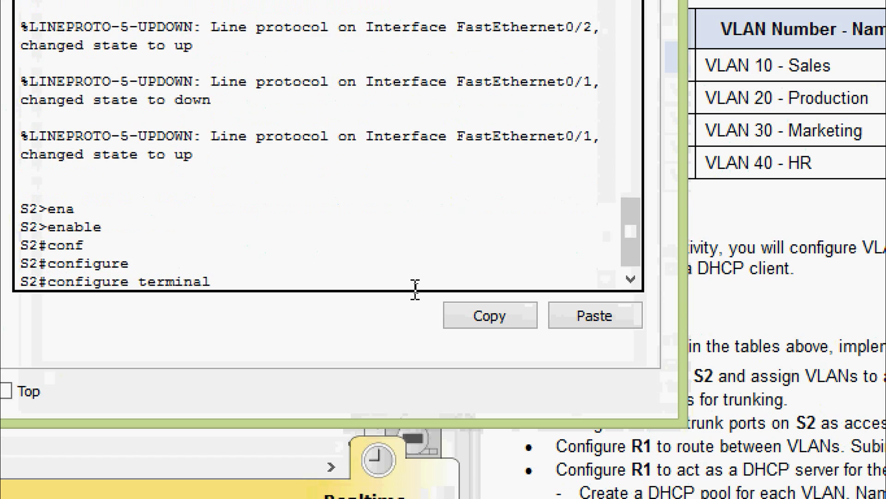
key("Return")
key("Return")
key("Return")
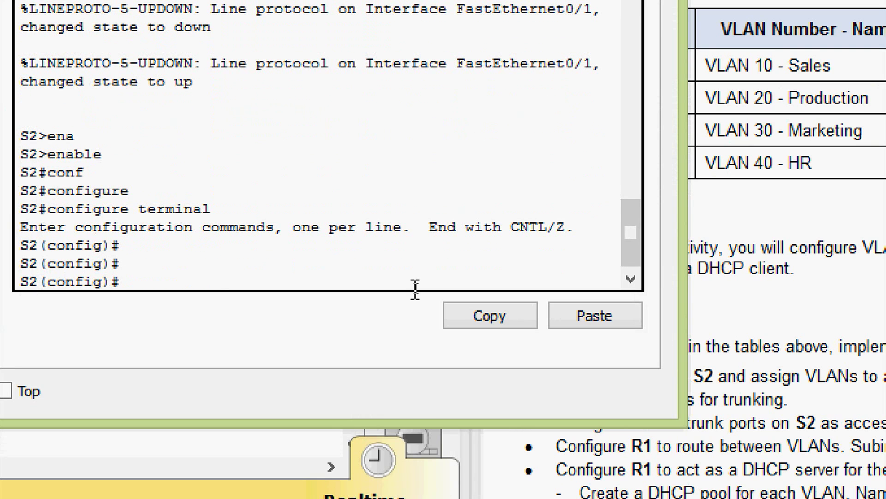
Create VLAN 10 on S2 and name it Sales.
type("l")
key("Tab")
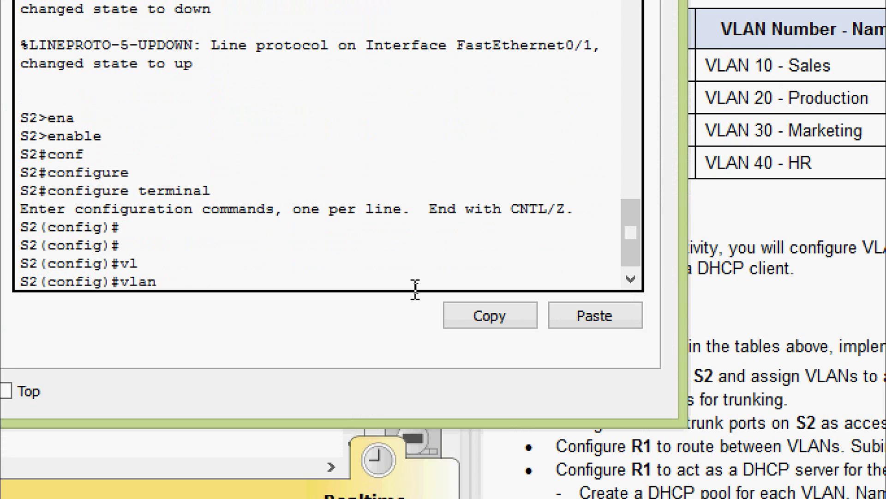
type("10")
key("Return")
type("name")
key("Tab")
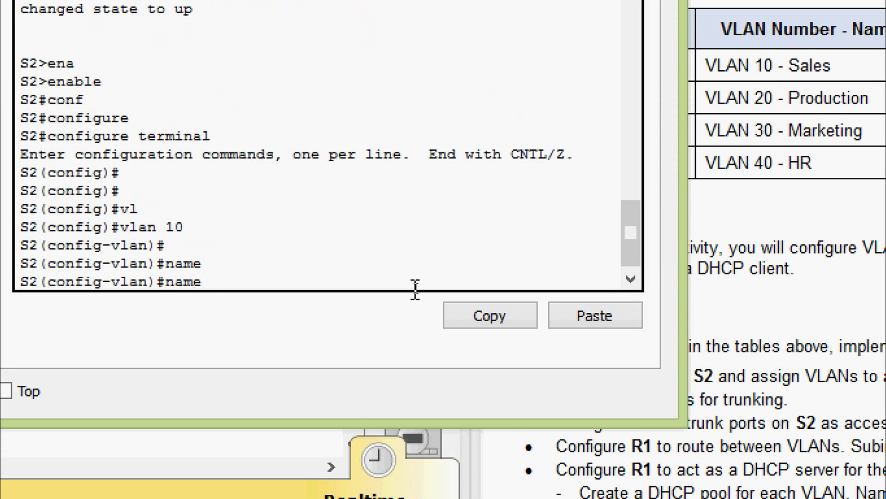
type("Sales")
key("Return")
Create VLAN 20 on S2 and name it Production.
type("vl ")
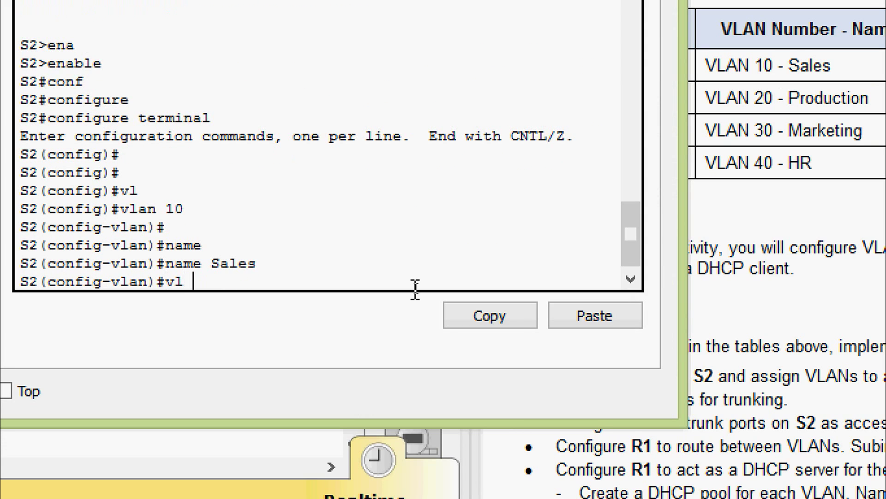
type("20")
key("Return")
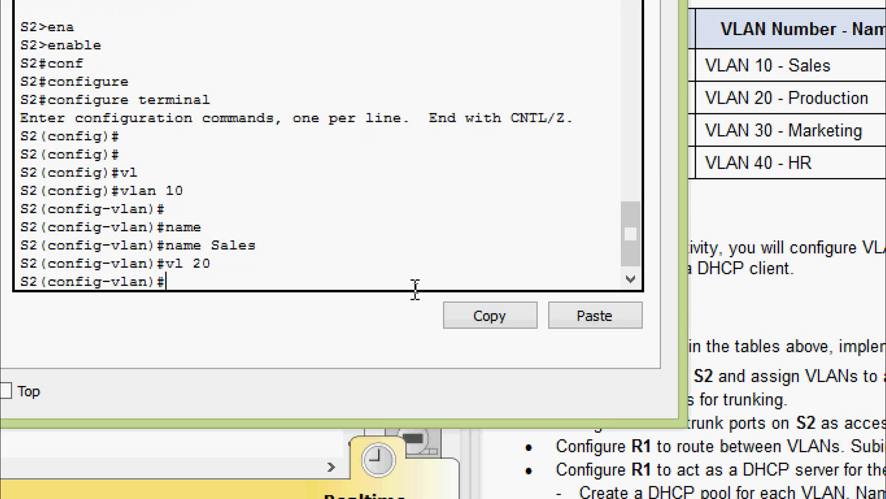
type("nam")
key("Tab")
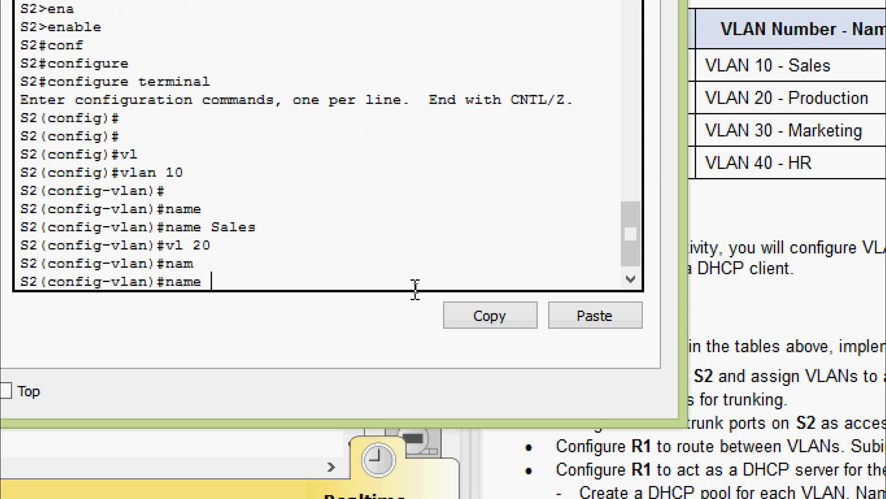
type("P")
type("ru")
type("oduction")
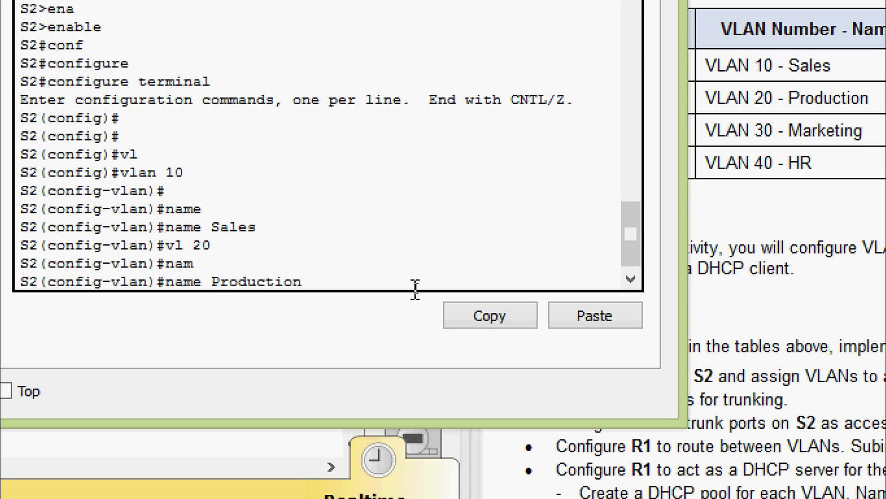
key("Return")
Create VLAN 30 on S2 and name it Marketing.
type("vlan)#vl")
key("Tab")
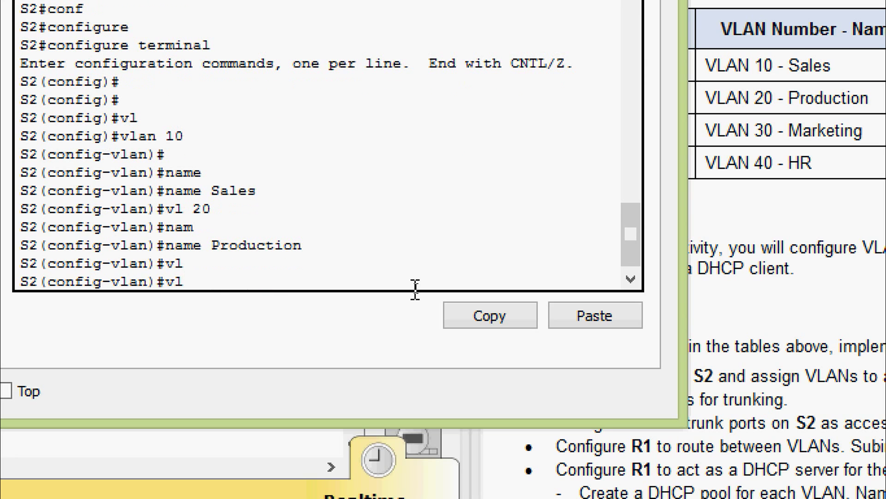
type("30")
key("Return")
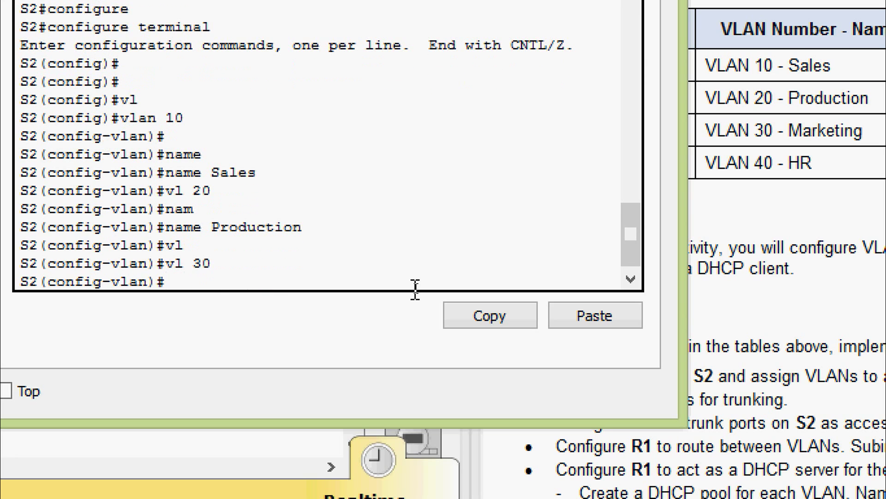
type("na")
key("Tab")
type("M")
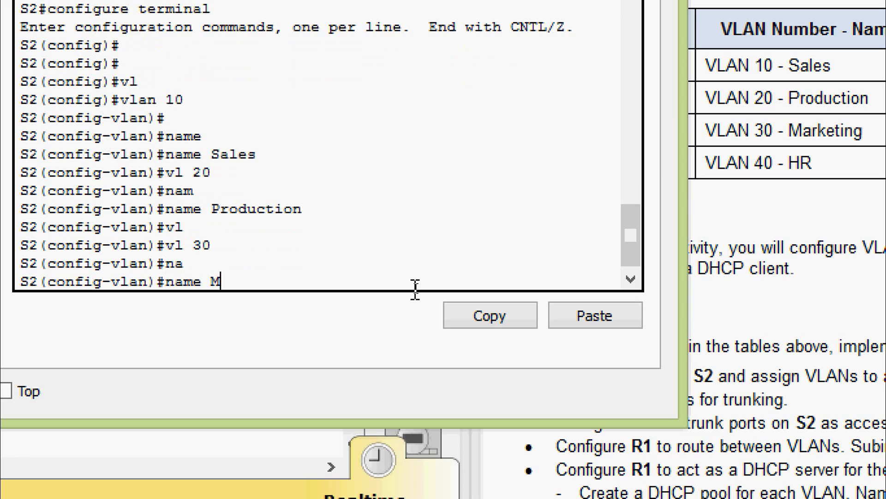
type("arketing")
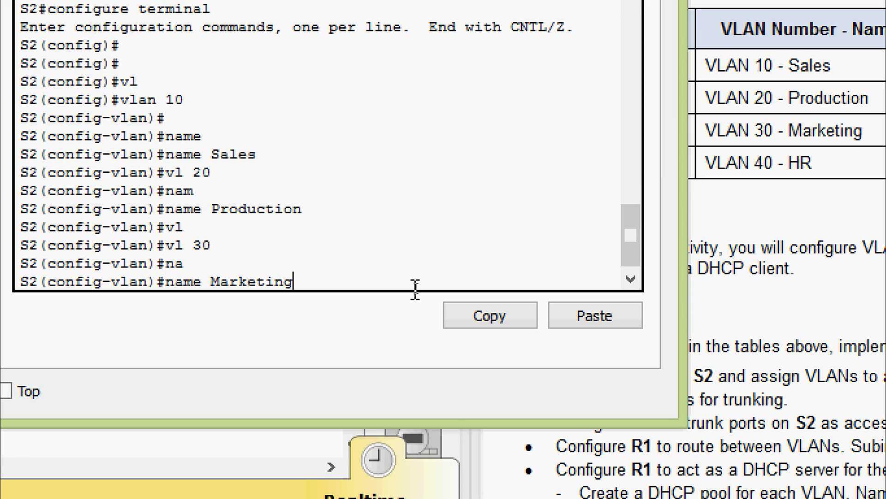
key("Return")
Create VLAN 40 on S2 and name it HR.
type("vl 40")
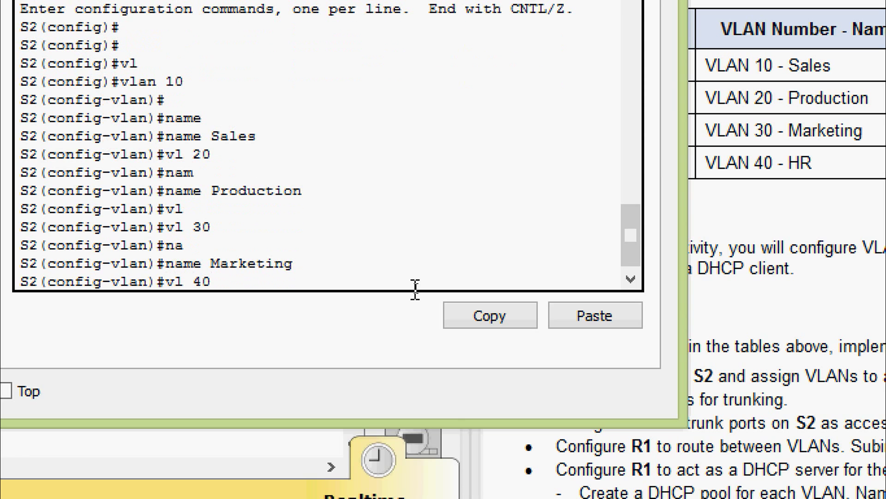
key("Return")
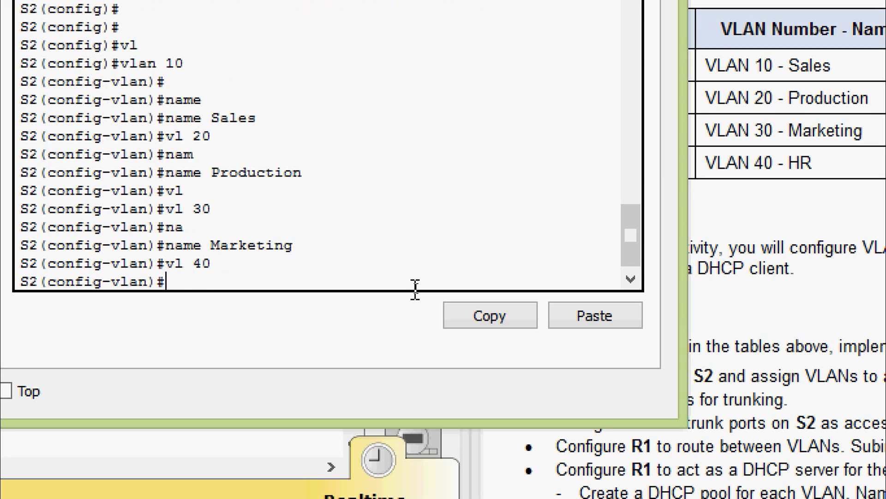
type("HR")
key("Return")
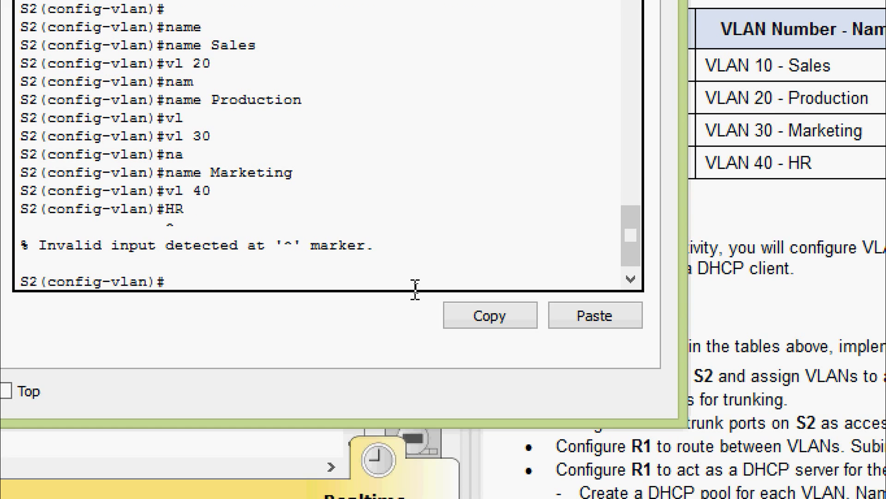
key("Up")
key("BackSpace")
key("BackSpace")
type("nam")
key("Tab")
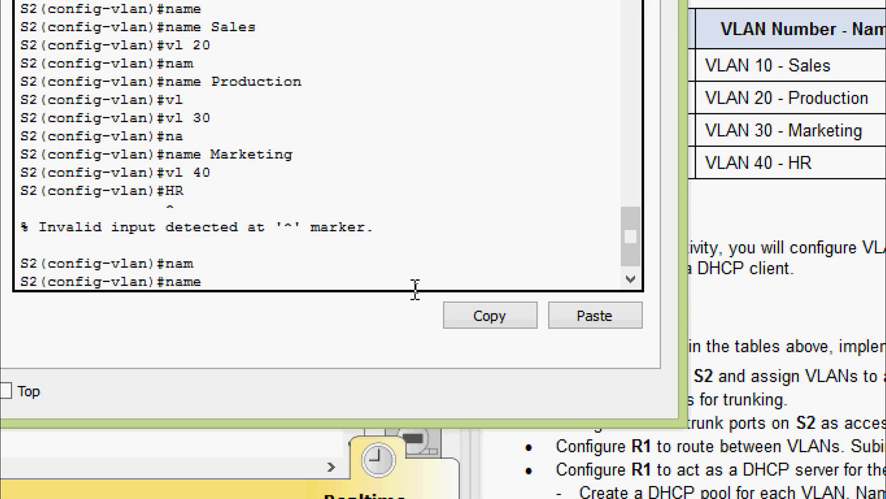
type("HR")
key("Return")
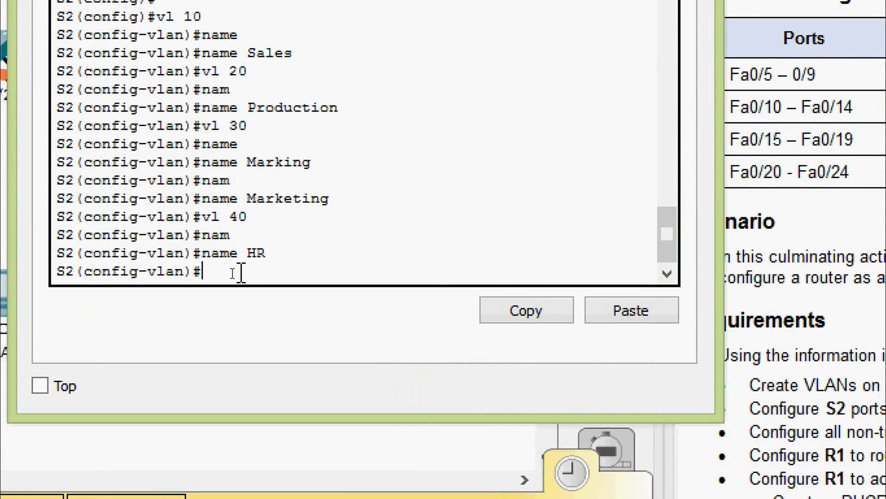
Leave VLAN configuration and enter interface range configuration for FastEthernet 0/5-9 on S2.
type("exit")
key("Return")
key("Return")
type("inter")
key("Tab")
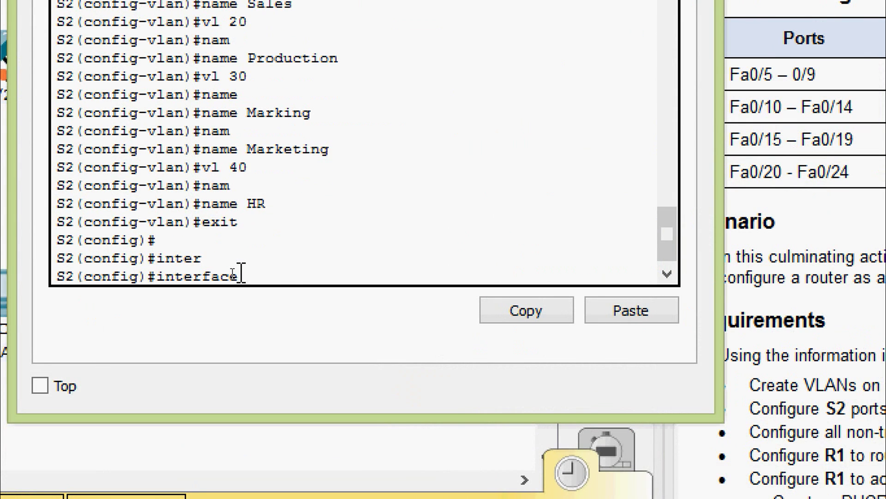
type("r")
key("Tab")
type("f")
key("Tab")
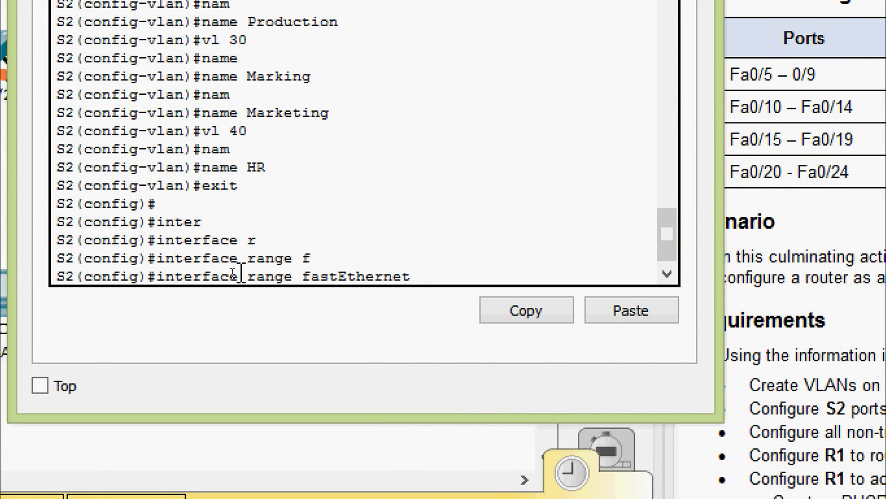
type("0/5-9")
key("Return")
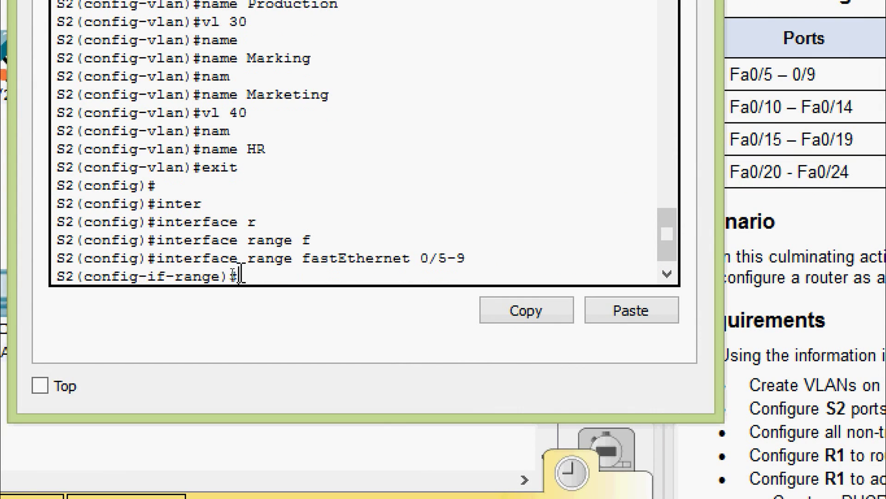
Assign the FastEthernet 0/5-9 ports to access VLAN 10 and return to global configuration.
type("swi")
key("Tab")
type("ac")
key("Tab")
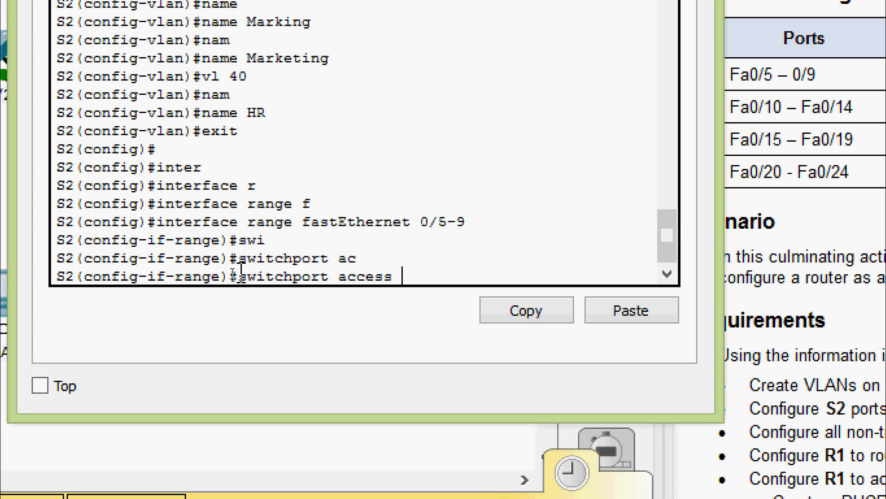
type("vl")
key("Tab")
type("10")
key("Return")
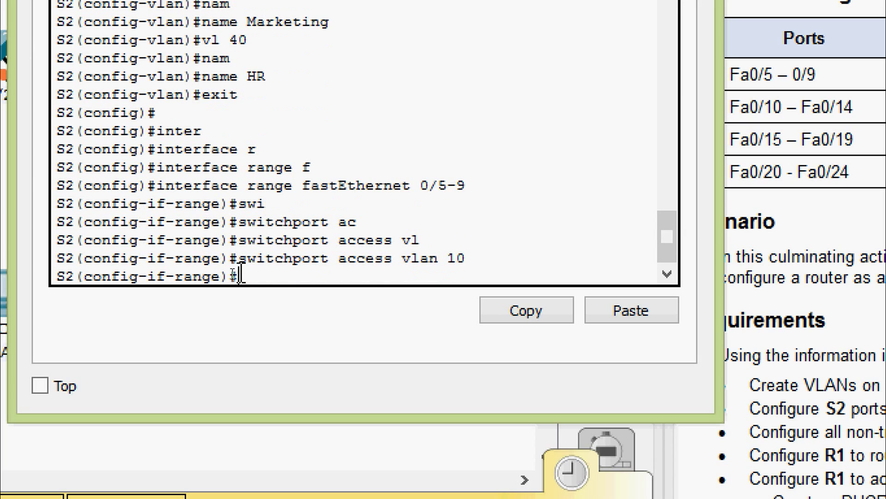
type("exit")
key("Return")
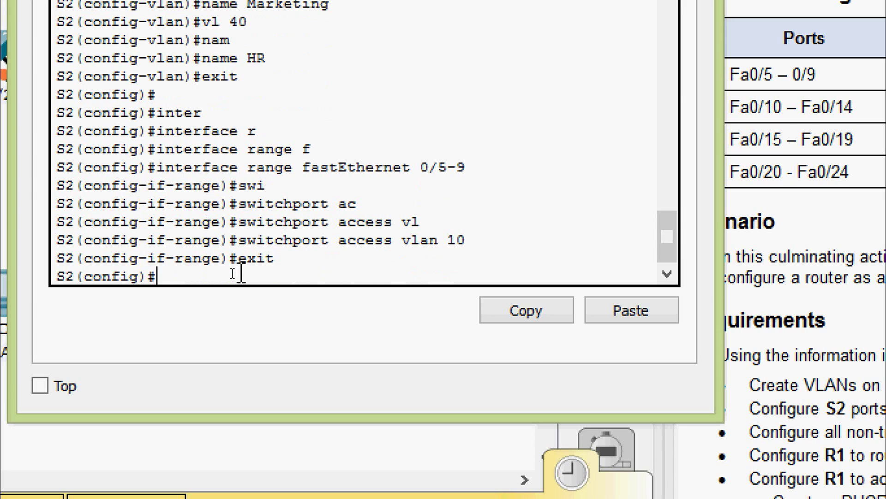
Enter interface range configuration for FastEthernet 0/10-14 on S2.
type("inter")
key("Tab")
type("r")
key("Tab")
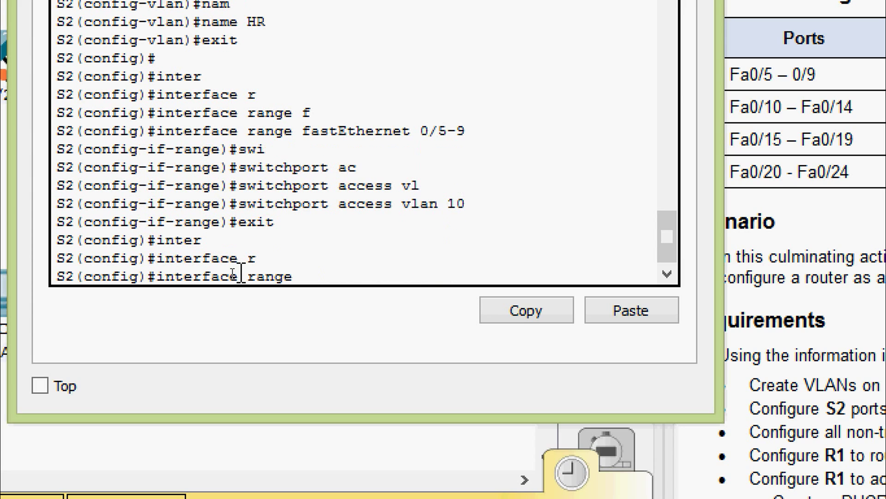
type("f")
key("Tab")
type("0/10")
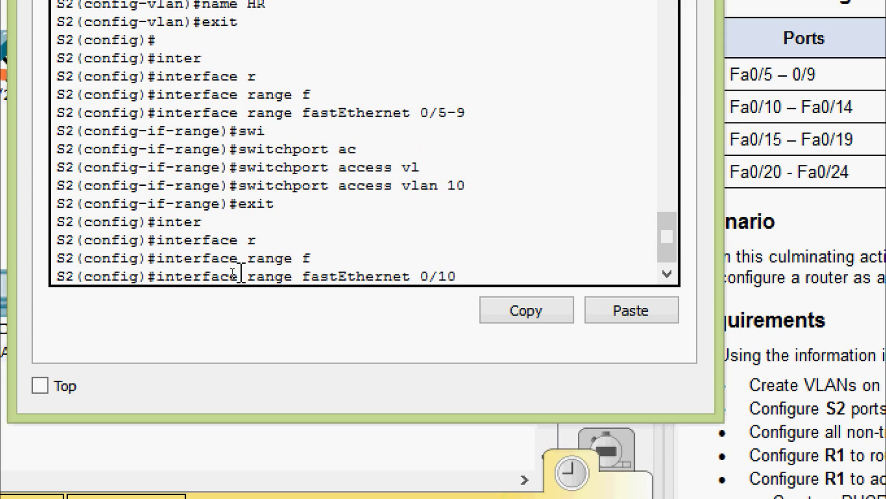
type("-14")
key("Return")
Assign the FastEthernet 0/10-14 ports to access VLAN 20 and return to global configuration.
type("swi")
key("Tab")
type("ac")
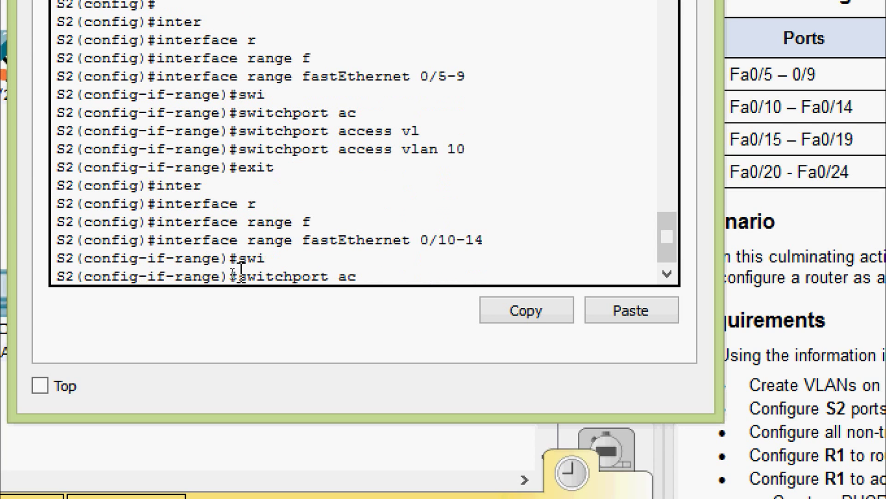
key("Tab")
type("vl")
key("Tab")
type("20")
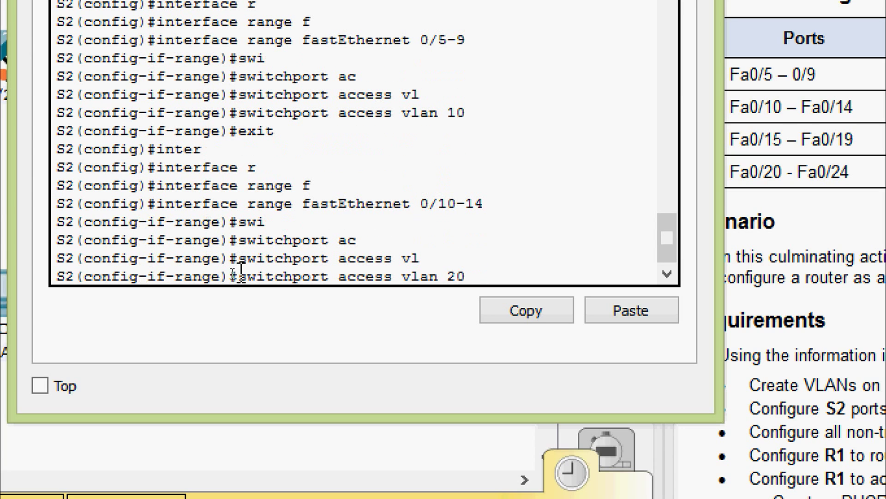
key("Return")
type("exit")
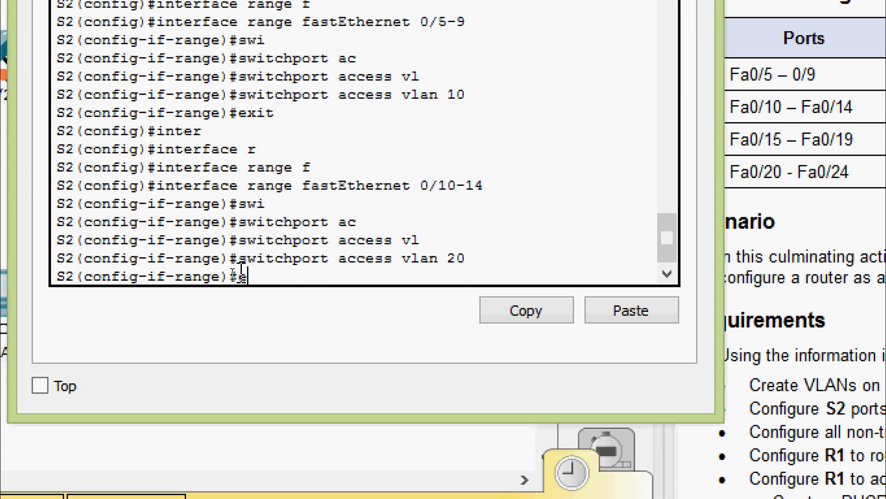
key("Return")
Enter interface range configuration for FastEthernet 0/15-19 on S2.
type("inter")
key("Tab")
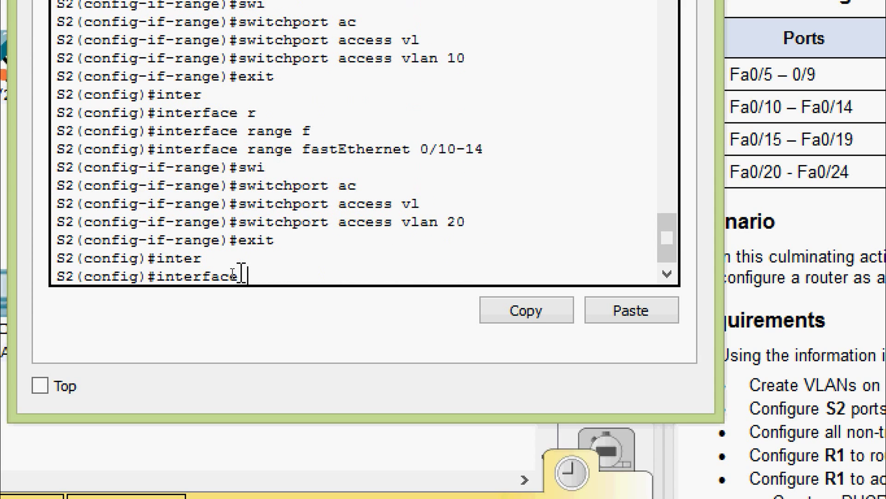
type("r")
key("Tab")
type("f")
key("Tab")
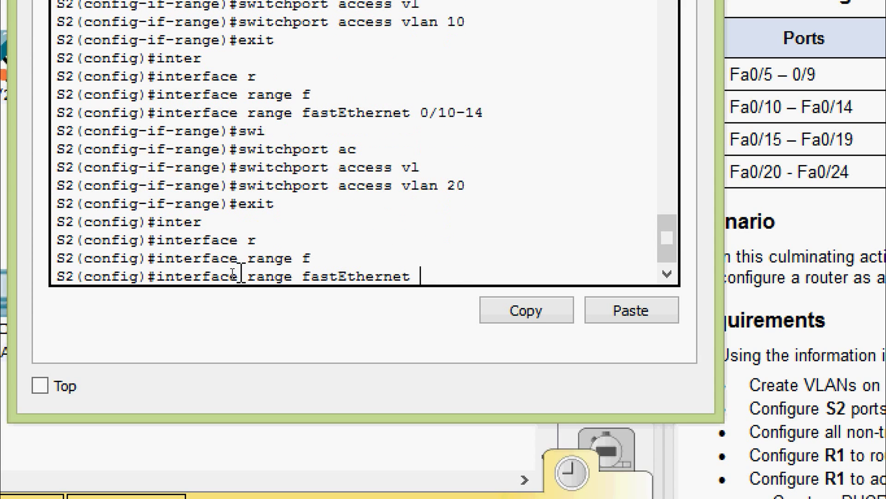
type("0/15-19")
key("Return")
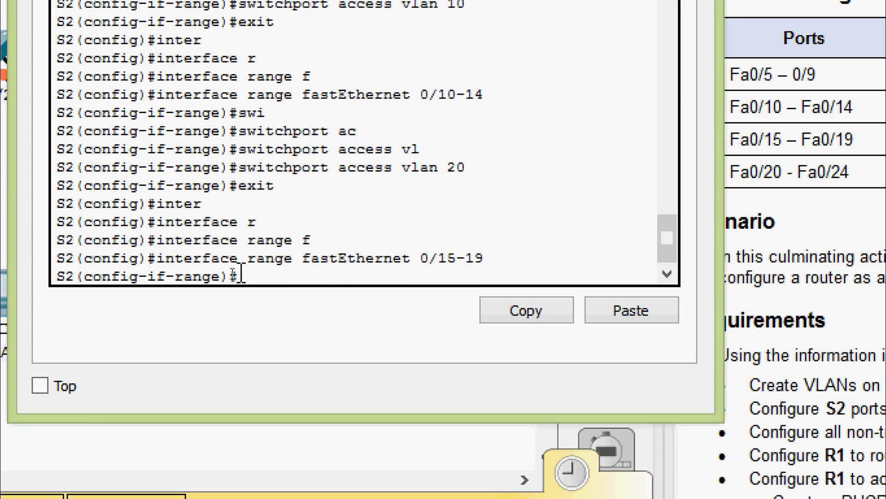
Assign the FastEthernet 0/15-19 ports to access VLAN 30 and return to global configuration.
type("swi")
key("Tab")
type("ac")
key("Tab")
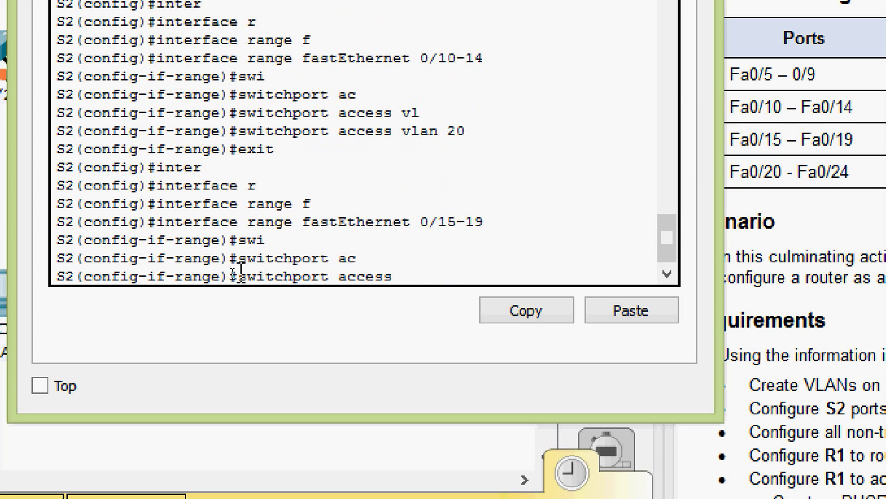
type("vl")
key("Tab")
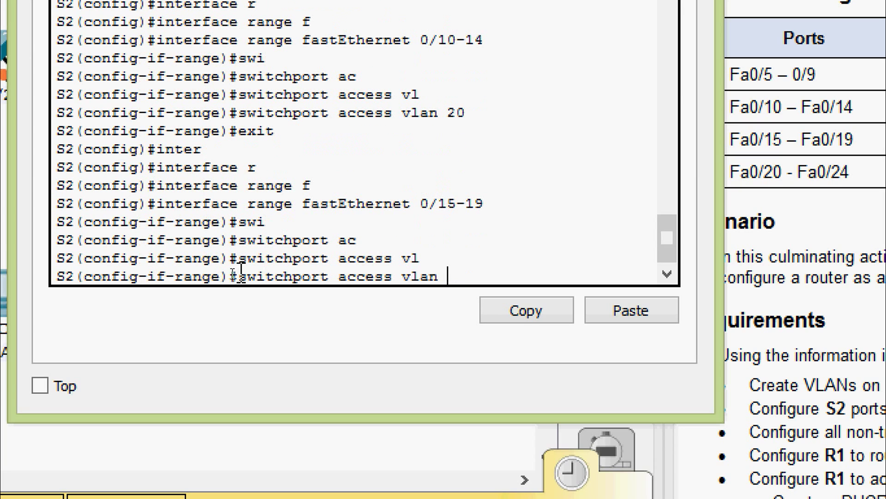
type("30")
key("Return")
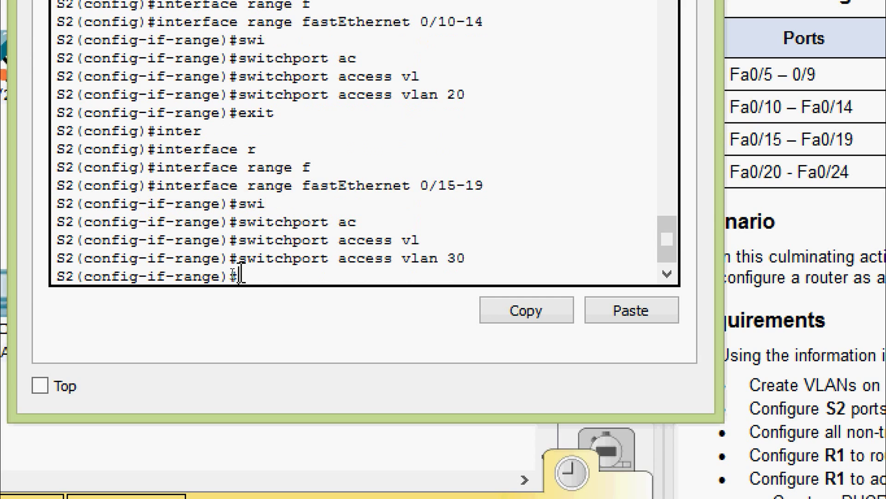
type("exit")
key("Return")
Enter interface range configuration for FastEthernet 0/20-24 on S2.
type("f")
key("Tab")
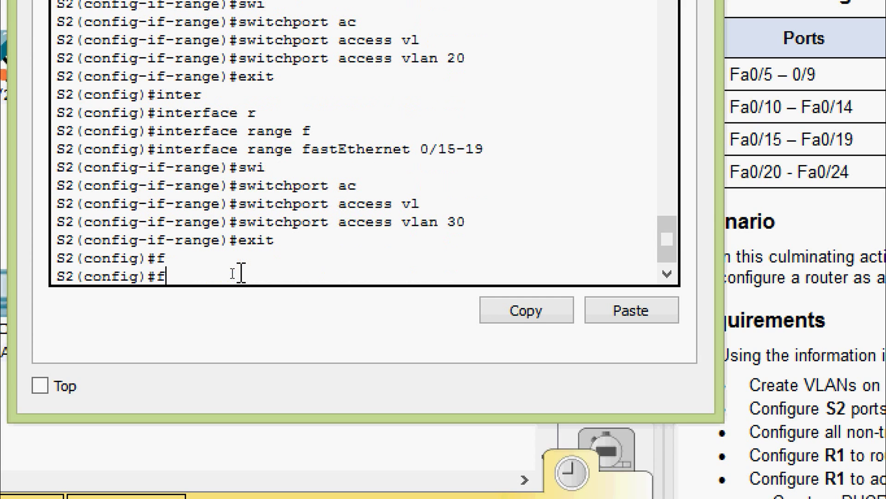
key("BackSpace")
type("inter")
key("Tab")
type("r")
key("Tab")
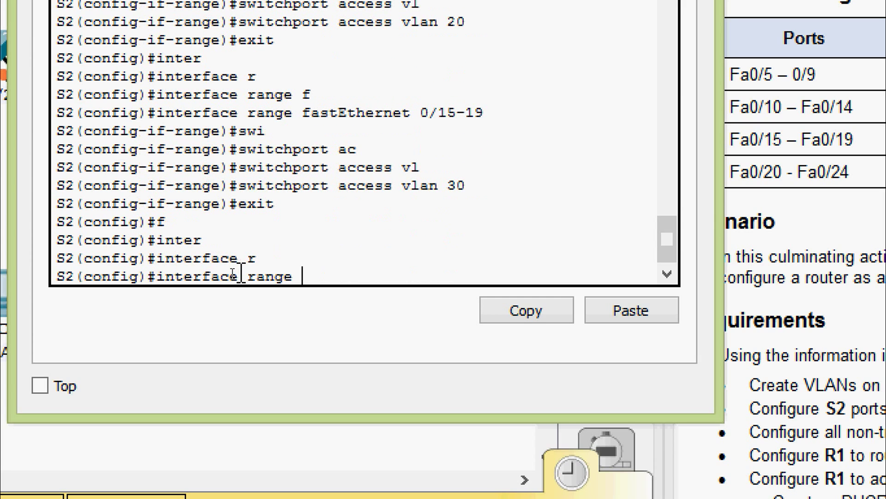
type("f")
key("Tab")
type("0/20")
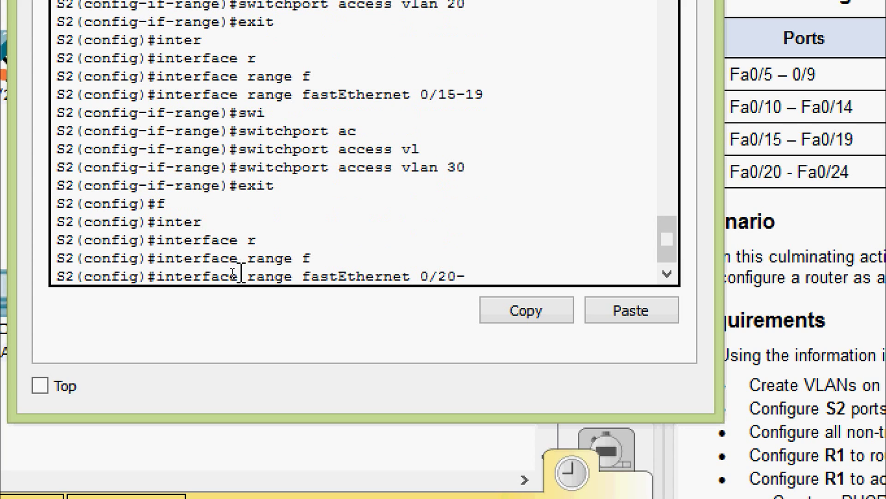
type("-24")
key("Return")
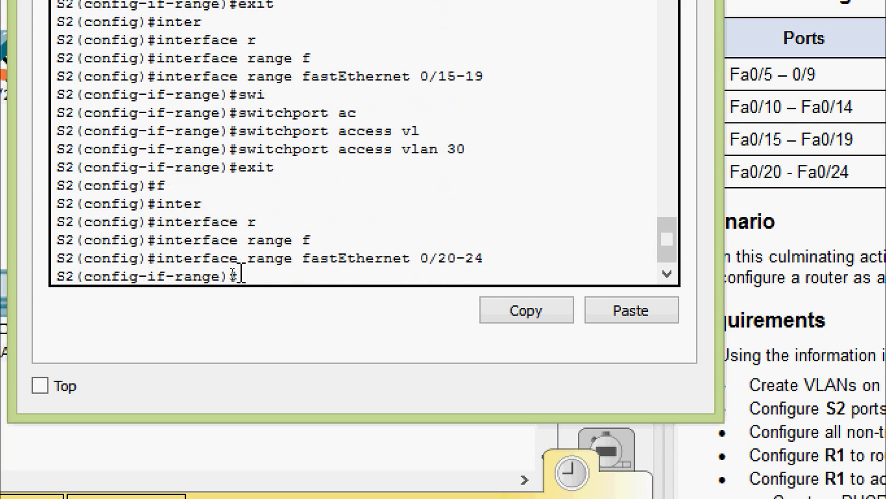
Assign the FastEthernet 0/20-24 ports to access VLAN 40.
type("swi")
key("Tab")
type("ac")
key("Tab")
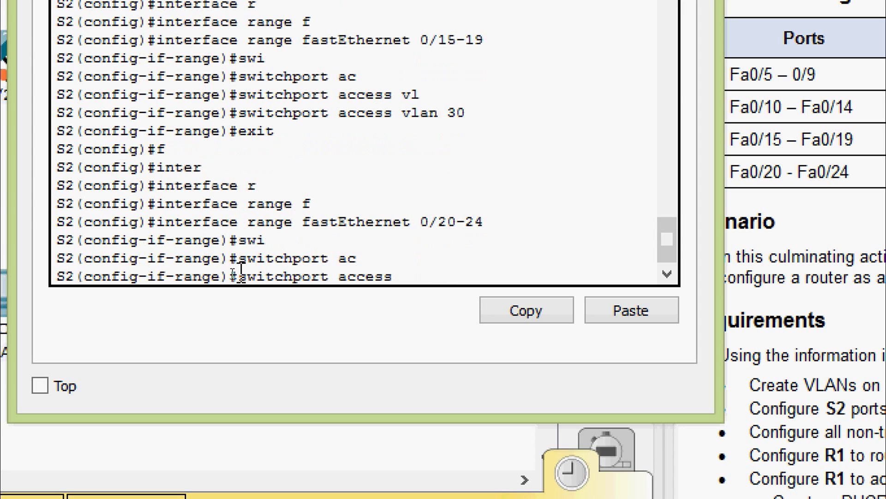
type("vl")
key("Tab")
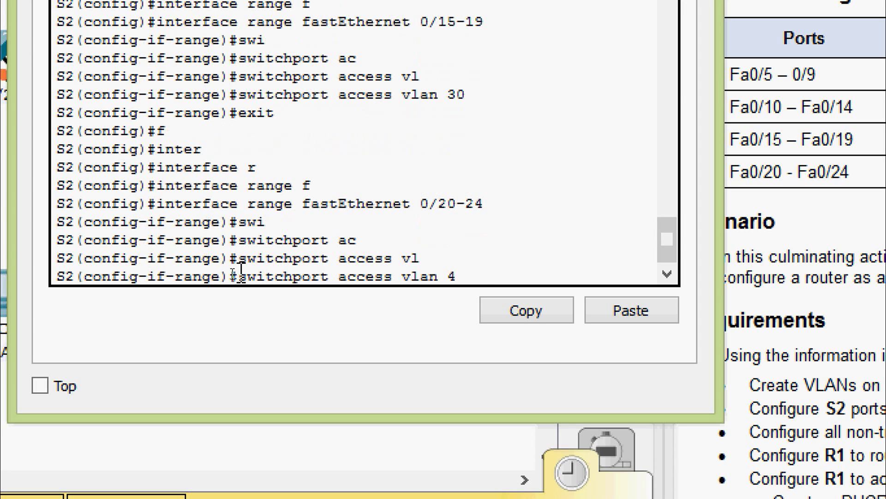
key("Return")
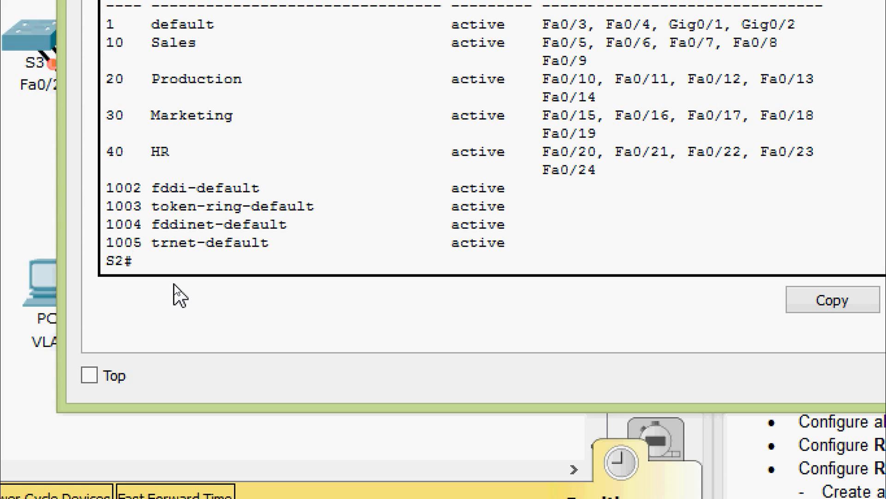
Display the brief VLAN summary on S2 with show vlan brief.
type("h")
key("Tab")
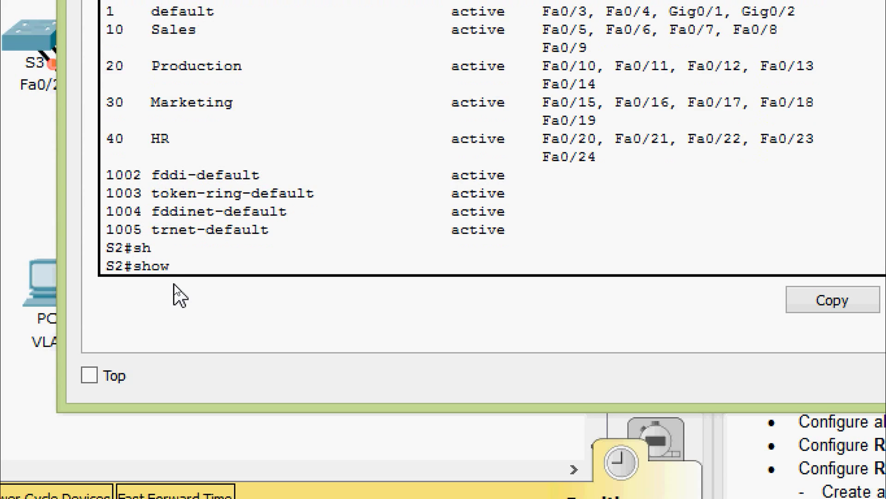
type("vl")
key("Tab")
type("b")
key("Tab")
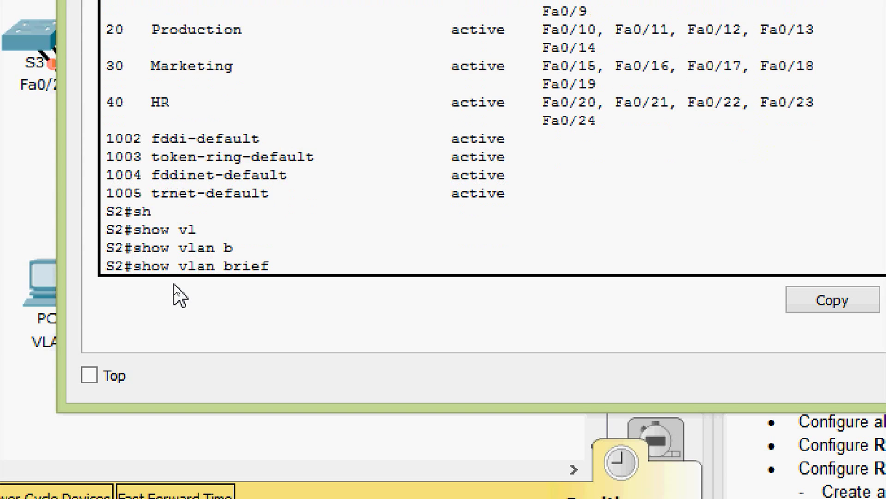
key("Return")
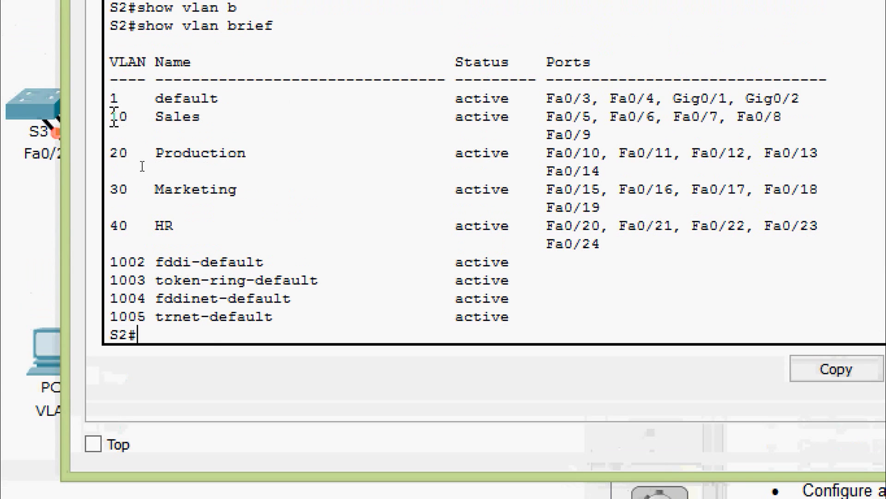
Check the port assignments of VLANs 10, 20, 30 and 40 in the VLAN summary.
left_click_drag(111, 120, 602, 131)
left_click_drag(113, 152, 601, 172)
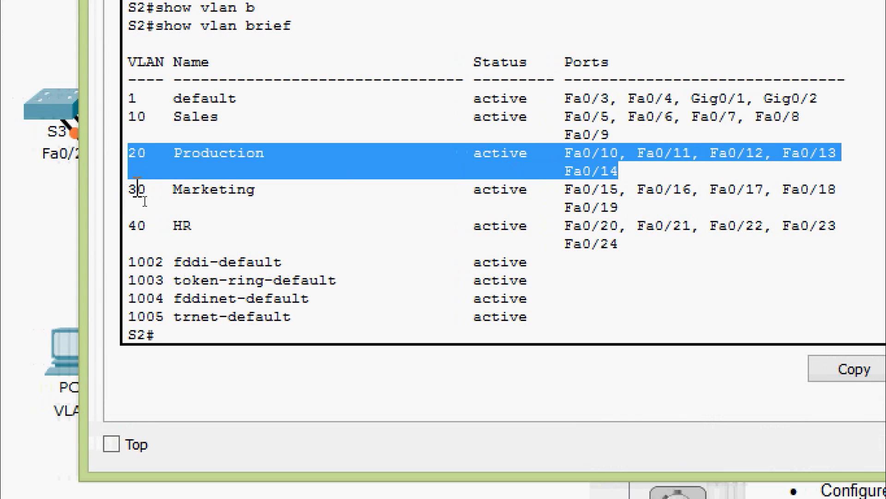
left_click_drag(129, 189, 625, 203)
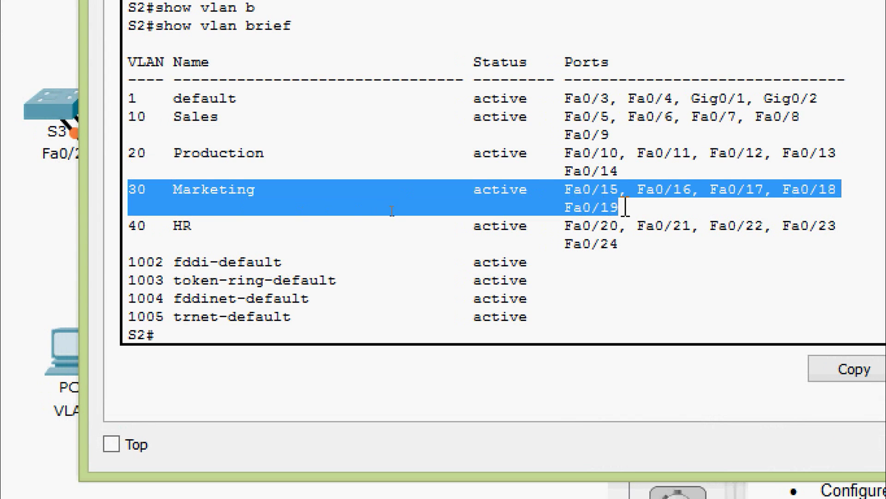
left_click_drag(130, 225, 637, 253)
left_click(645, 254)
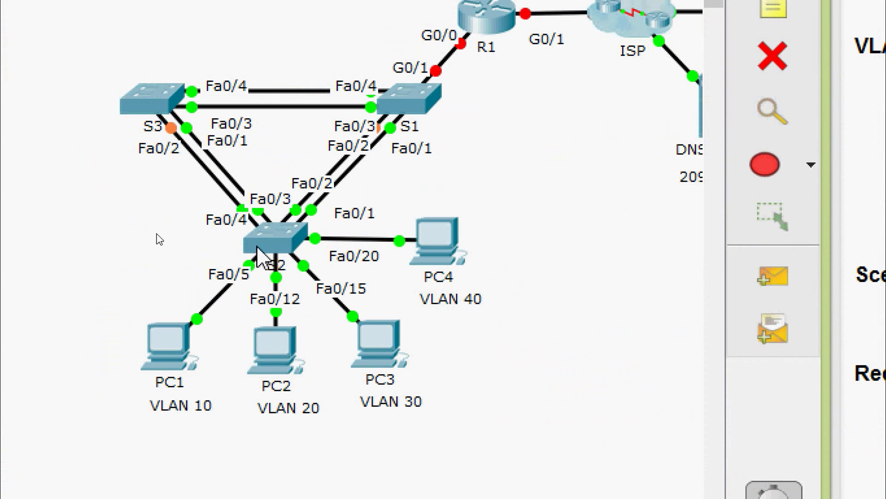
Reopen the S2 command line beside the topology and enter global configuration mode.
mouse_move(251, 254)
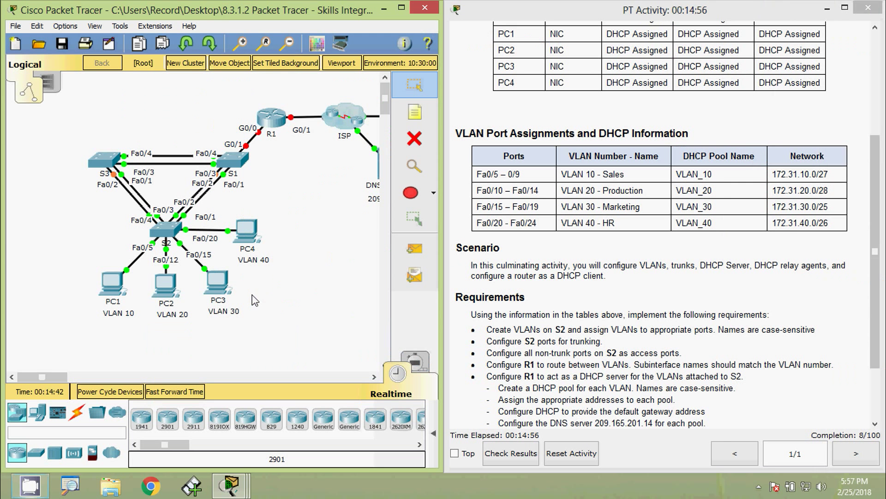
left_click(169, 230)
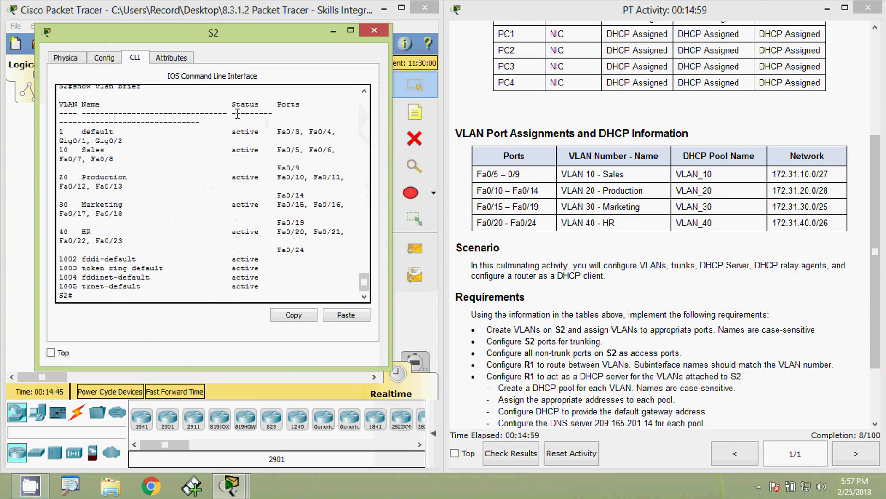
left_click_drag(217, 46, 444, 50)
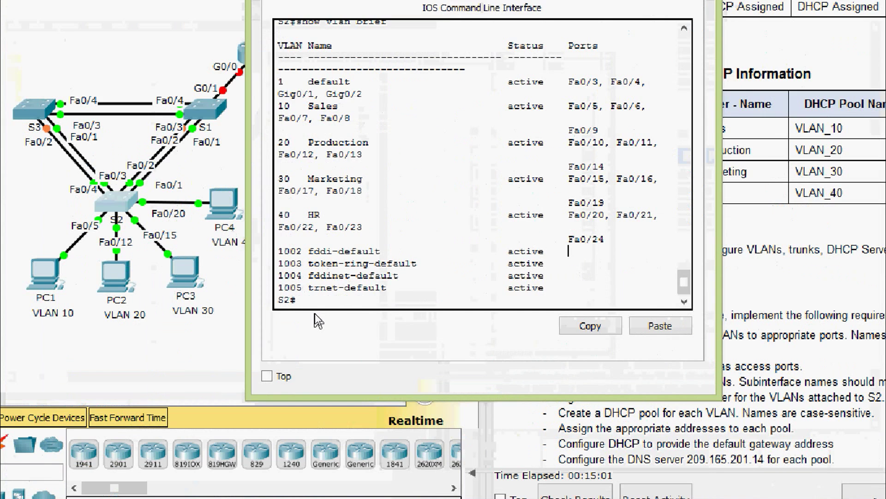
key("Return")
key("Return")
type("c")
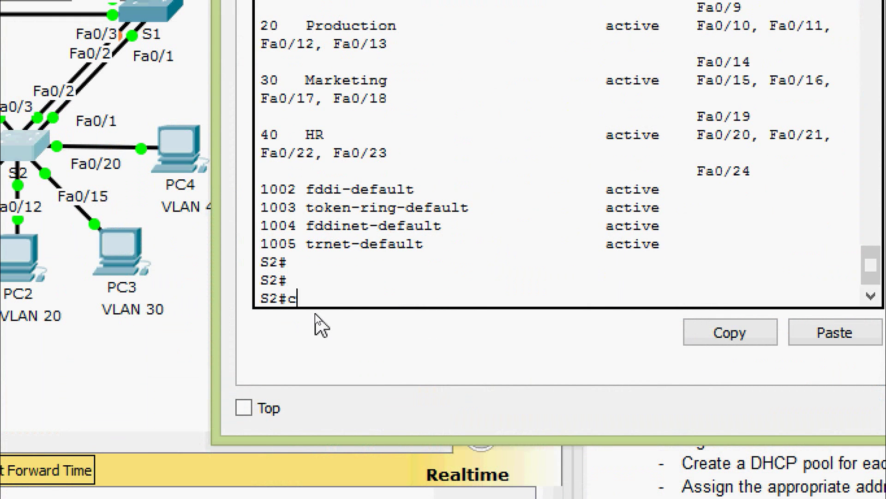
type("onf")
key("Tab")
type("terminal")
key("Return")
key("Return")
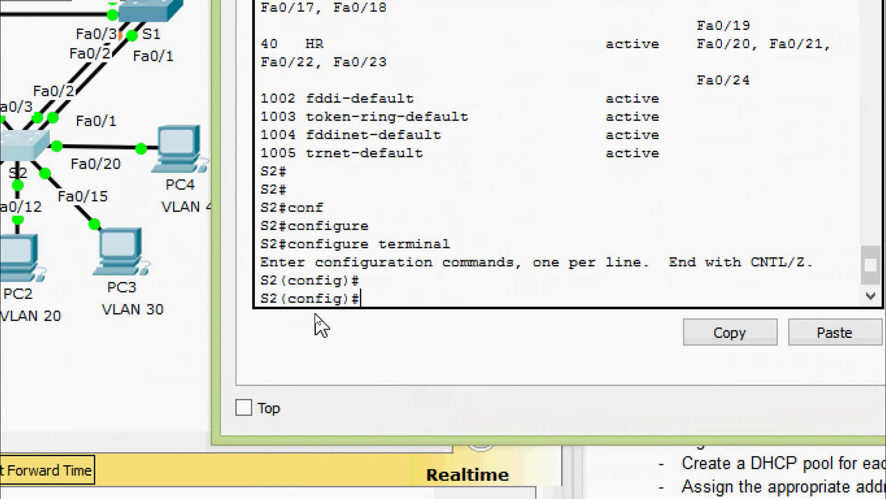
Enter interface range configuration for FastEthernet 0/1-4 on S2.
type("inter")
key("Tab")
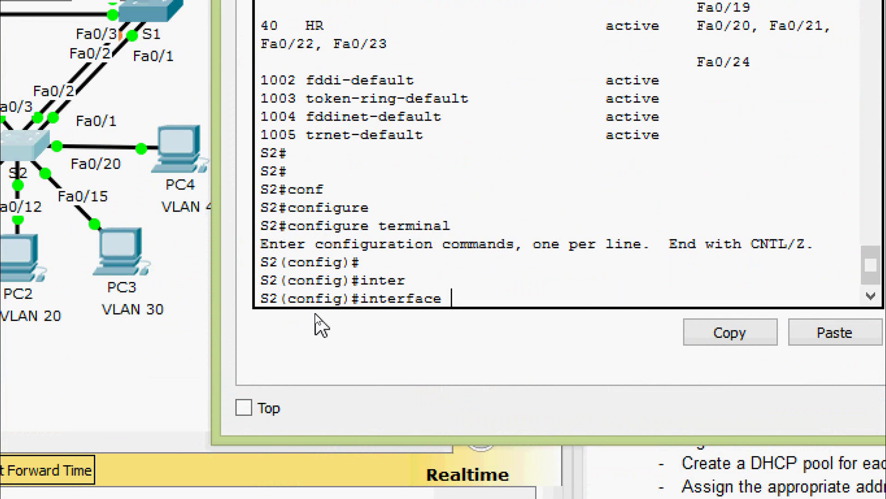
type("r")
key("Tab")
type("f")
key("Tab")
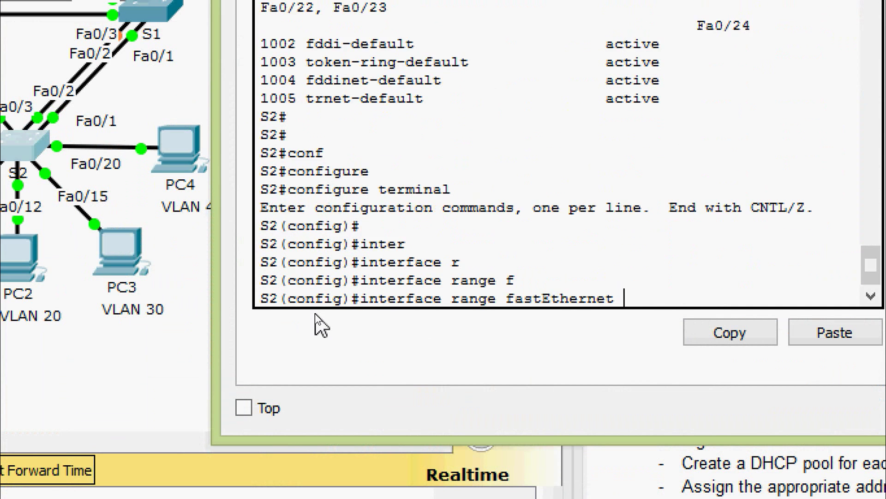
type("0/1-4")
key("Return")
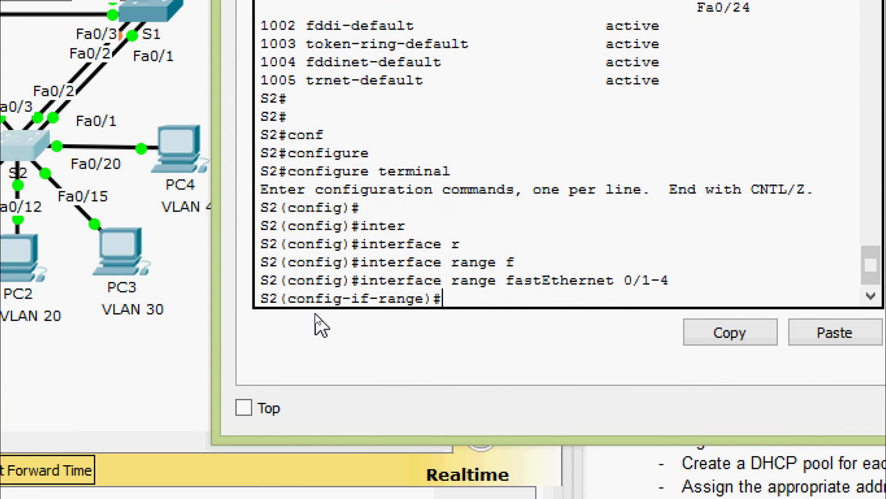
Set the FastEthernet 0/1-4 ports to trunk mode and return to privileged EXEC mode.
type("swi")
key("Tab")
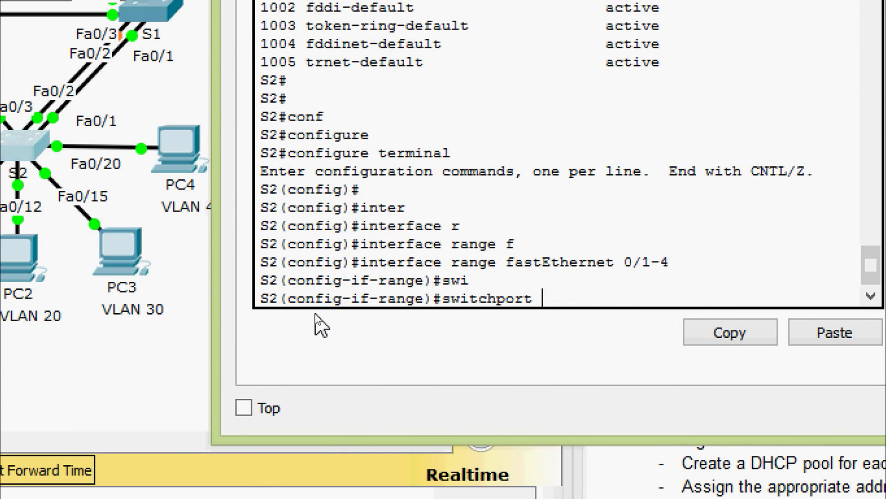
type("mo")
key("Tab")
type("tr")
key("Tab")
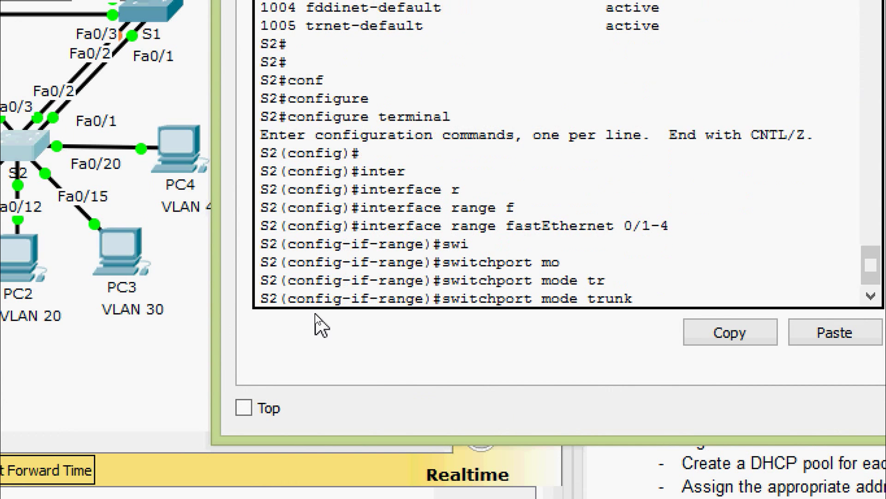
key("Return")
key("Return")
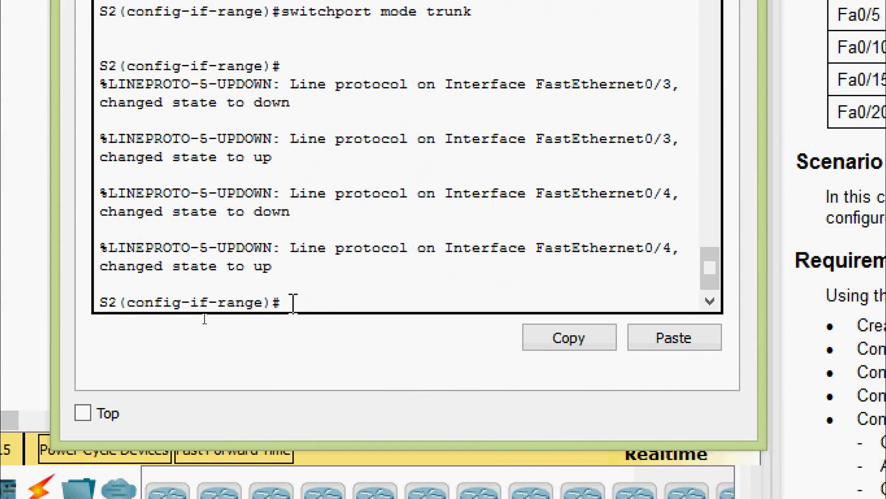
key("Return")
key("ctrl+z")
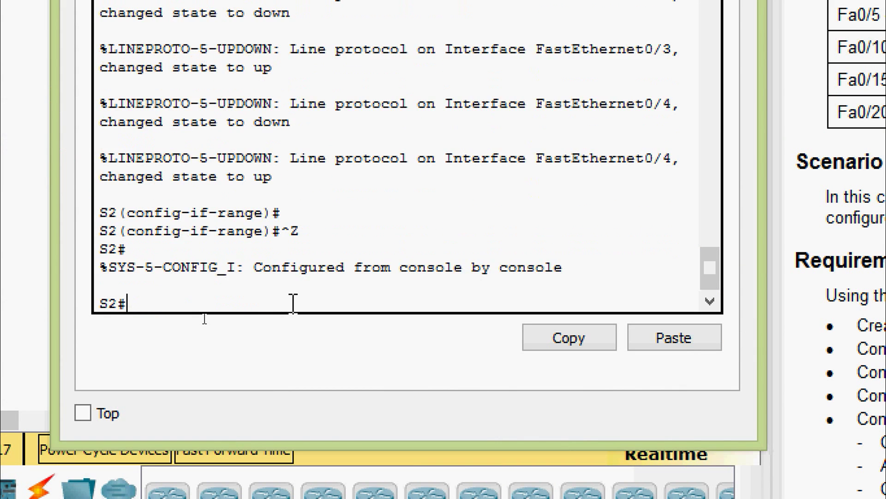
Display the full trunk interface status on S2 with show interfaces trunk.
type("sh")
key("Tab")
type("int")
key("Tab")
type("t")
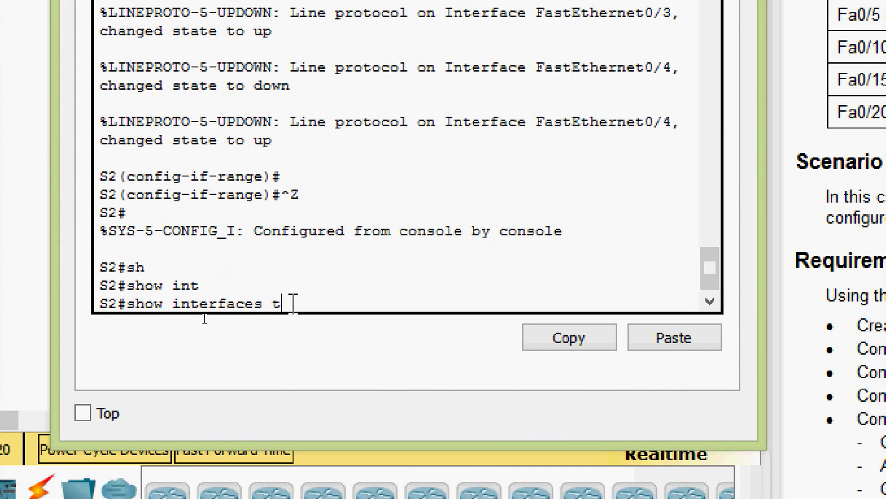
key("Tab")
type("?")
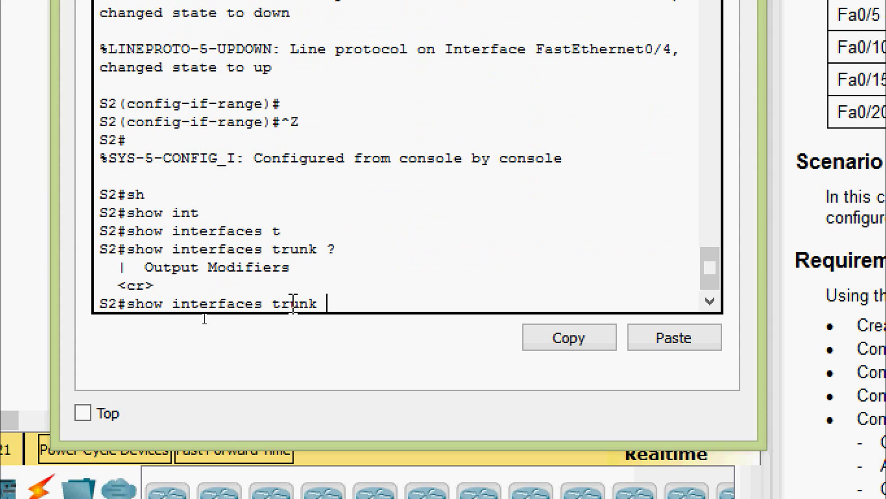
key("Return")
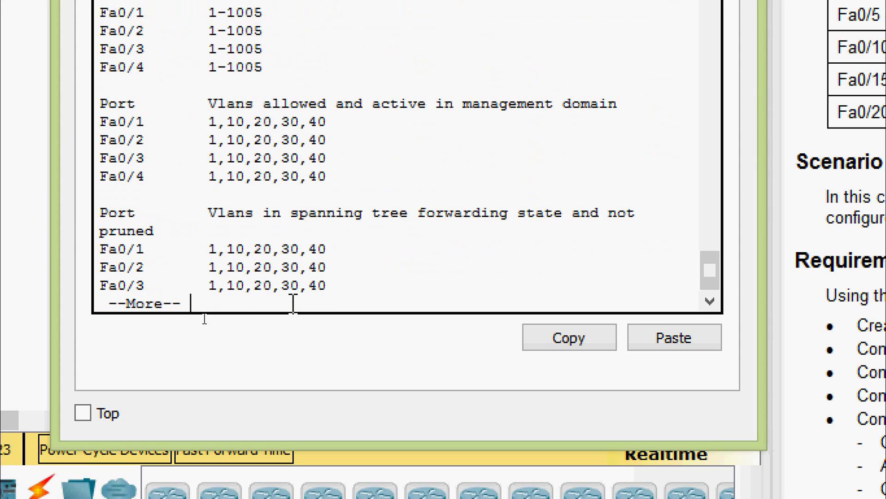
key("space")
Review the mode, encapsulation, status and native VLAN of Fa0/1 through Fa0/4 in the trunk output.
scroll(295, 222, "up", 2)
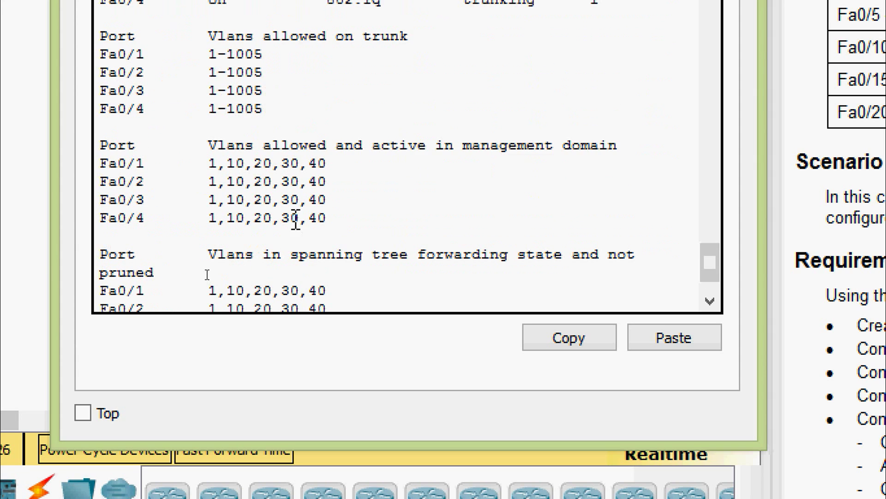
scroll(295, 221, "up", 3)
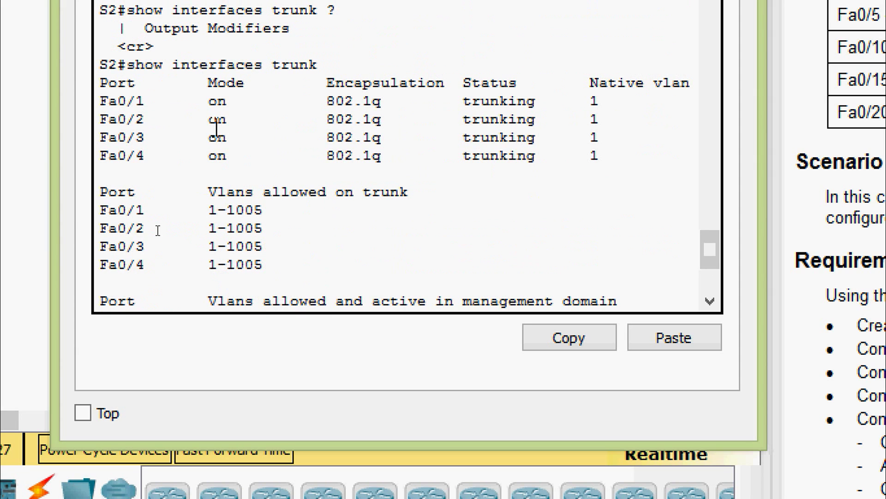
left_click_drag(100, 103, 611, 155)
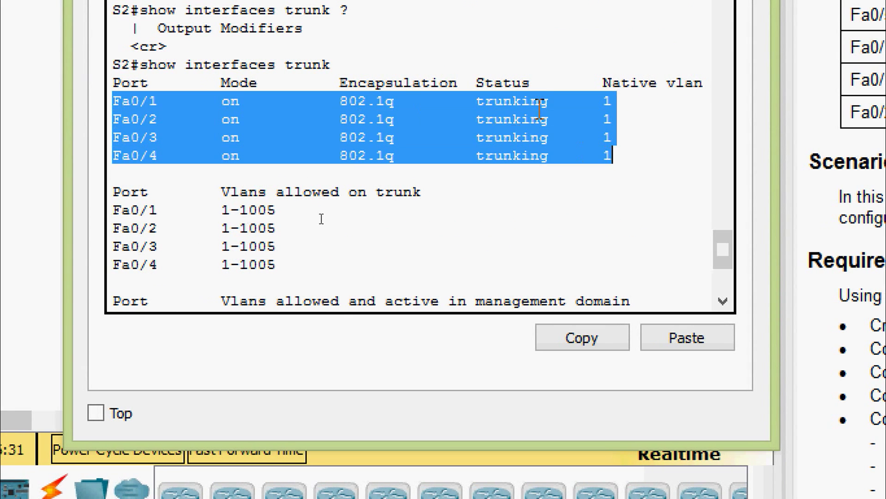
left_click(635, 105)
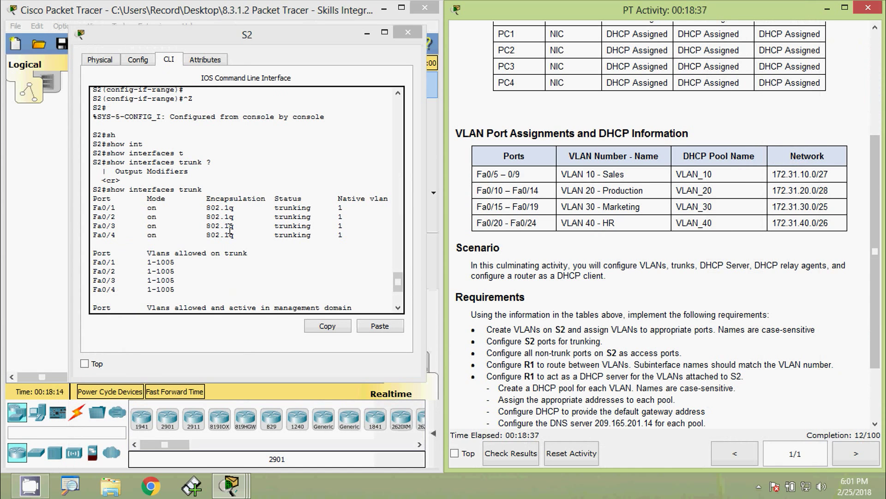
Check the rest of the trunk output on S2 and enter global configuration mode.
scroll(230, 227, "down", 4)
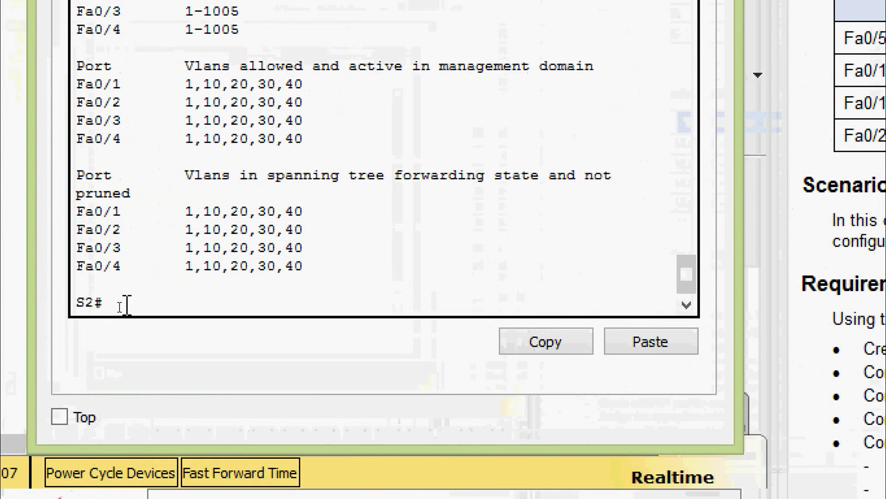
type("conf")
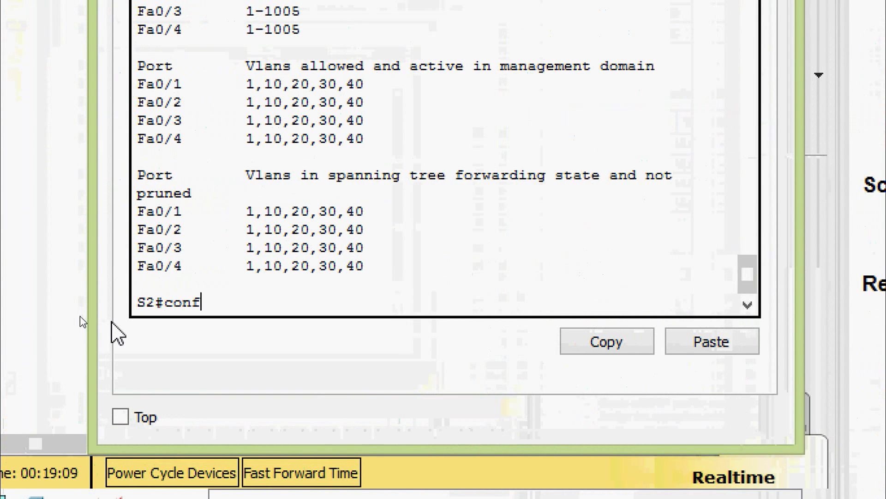
key("Tab")
type("t")
key("Tab")
key("Return")
key("Return")
Enter interface range configuration for FastEthernet 0/5-24 on S2.
type("inter")
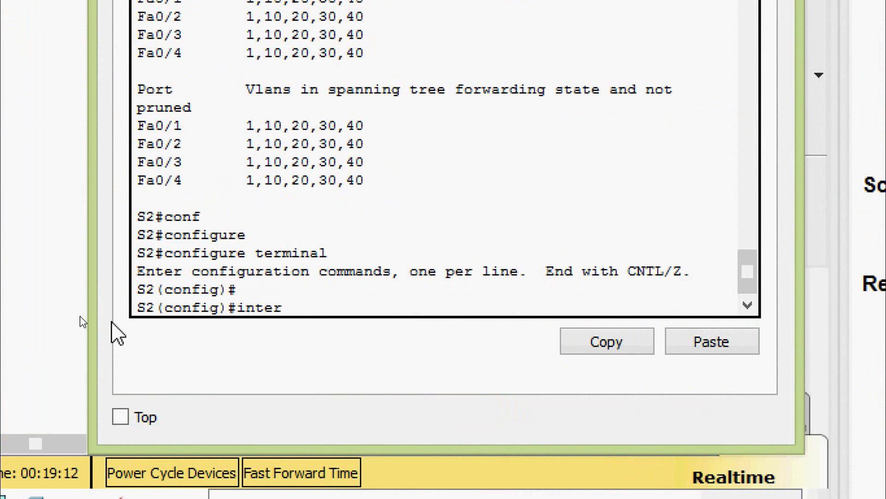
key("Tab")
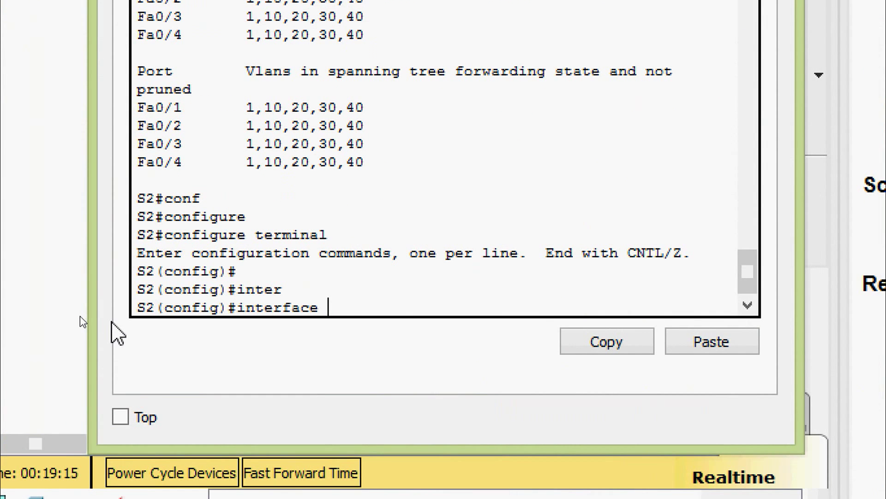
type("ra")
key("Tab")
type("f")
key("Tab")
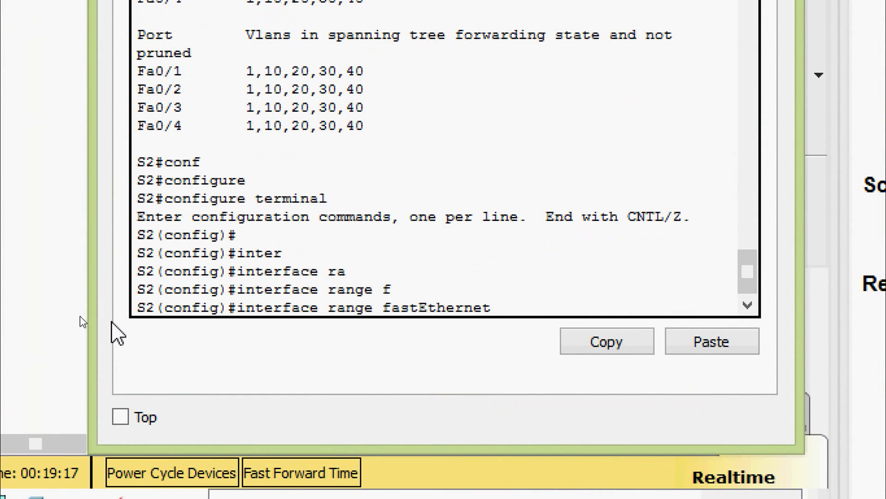
type("0/5-24")
key("Return")
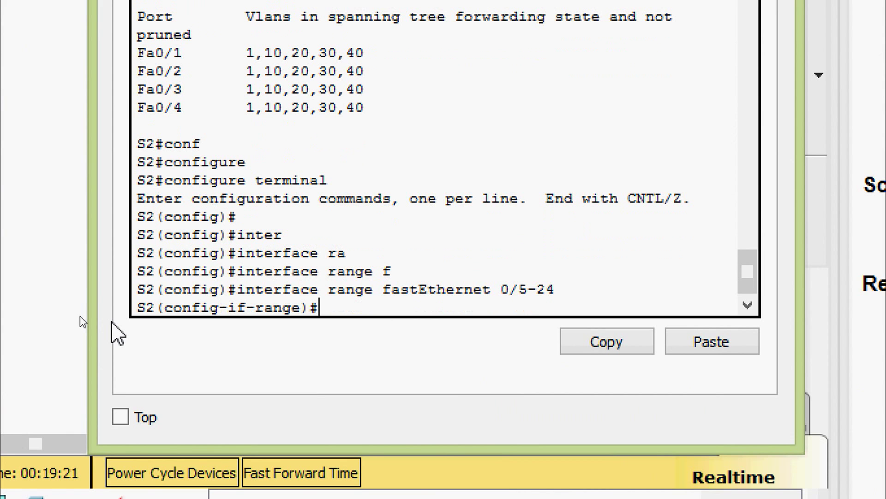
Set the FastEthernet 0/5-24 ports on S2 to access mode.
type("swi")
key("Tab")
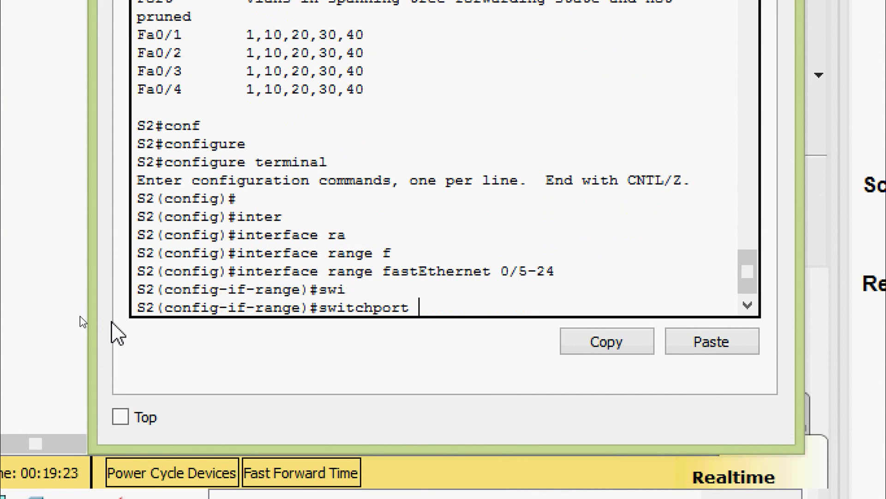
type("mo")
key("Tab")
type("ac")
key("Tab")
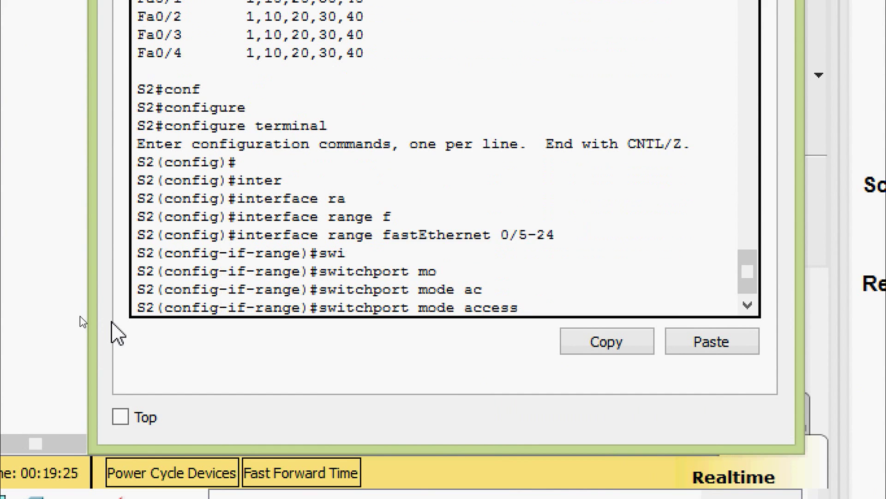
key("Return")
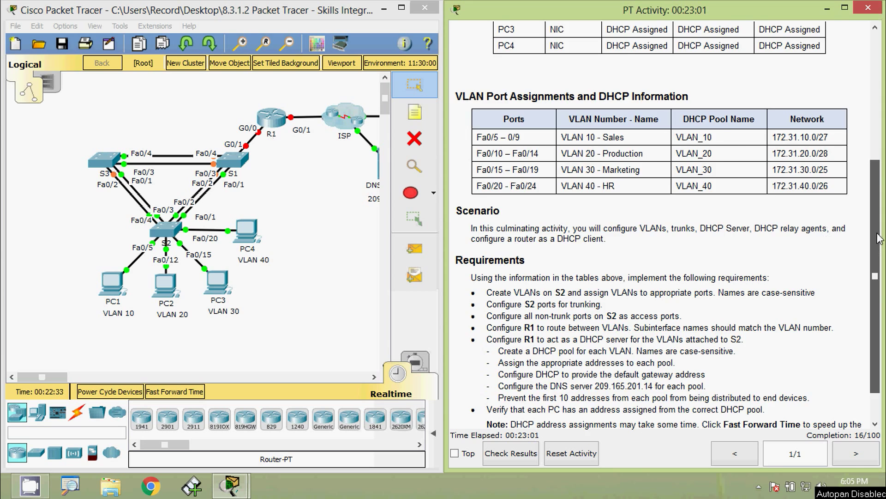
Bring the activity's addressing table into view, then open R1's command line and enter privileged EXEC mode.
left_click_drag(875, 247, 882, 117)
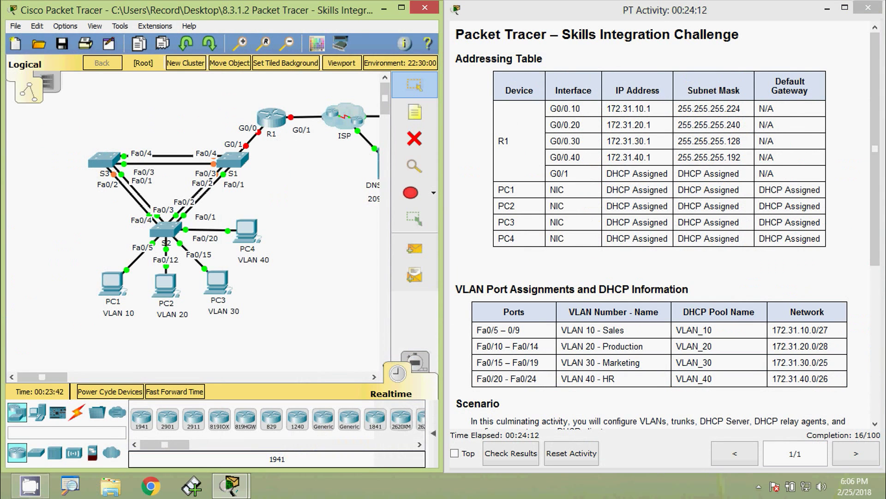
left_click(279, 126)
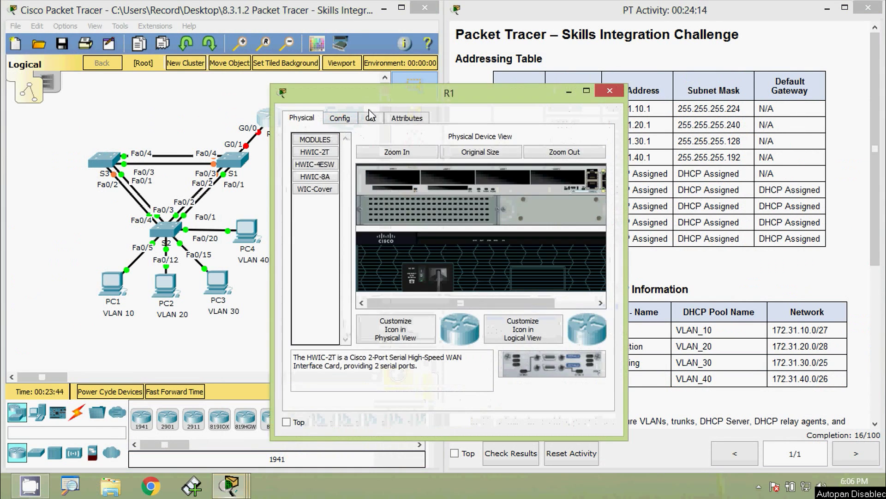
left_click(371, 119)
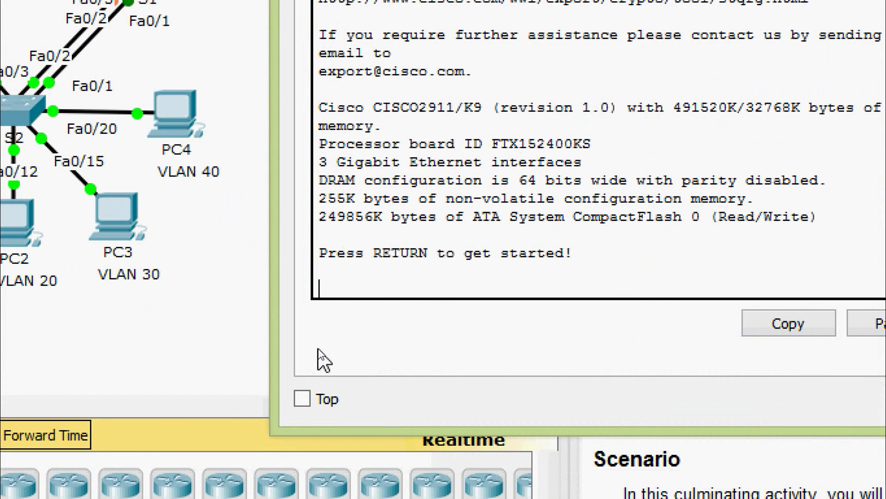
key("Return")
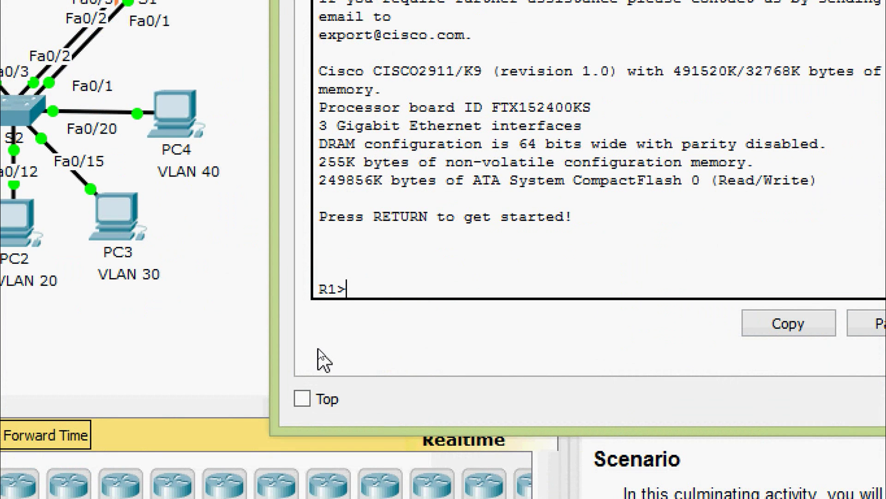
type("ena")
key("Tab")
key("Return")
Enter global configuration mode on R1.
type("conf")
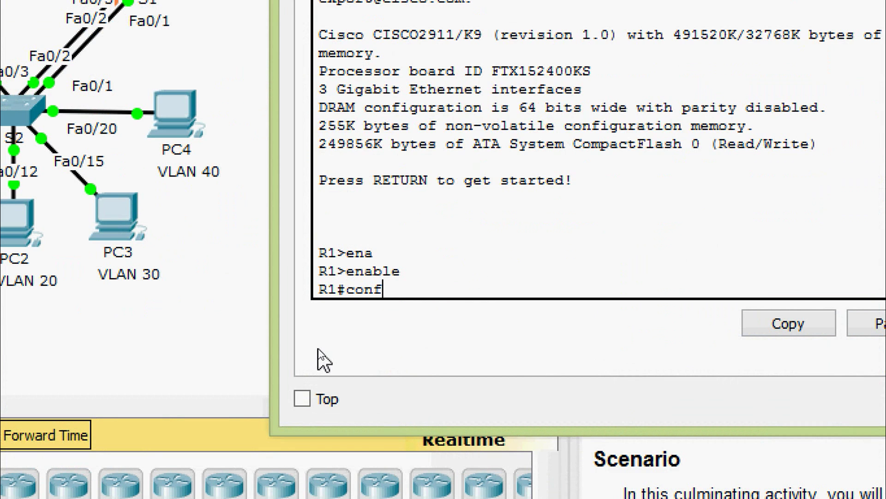
key("Tab")
type("t")
key("Tab")
key("Return")
key("Return")
key("Return")
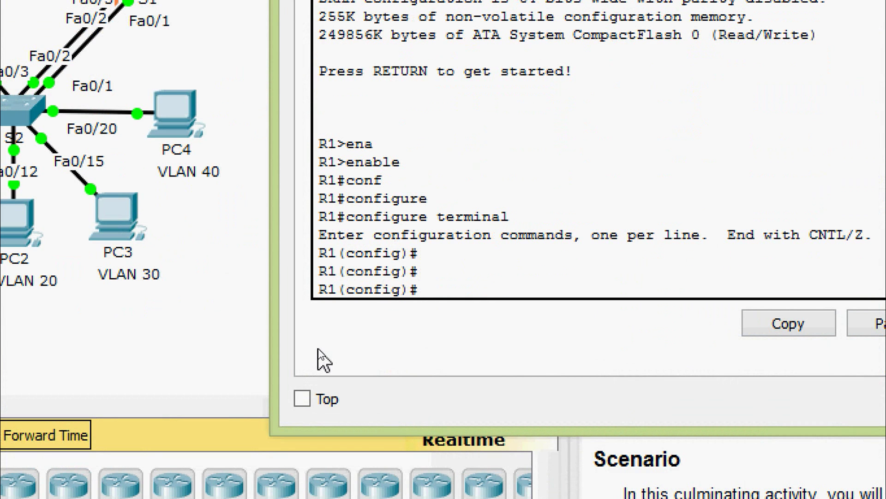
Create subinterface GigabitEthernet 0/0.10 on R1 and enter its configuration.
type("inter")
key("Tab")
type("g")
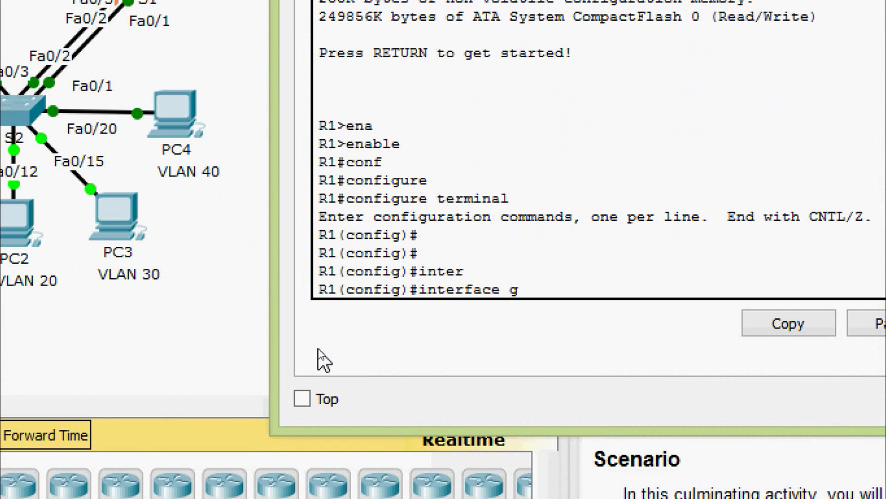
type("i")
key("Tab")
type("0/0")
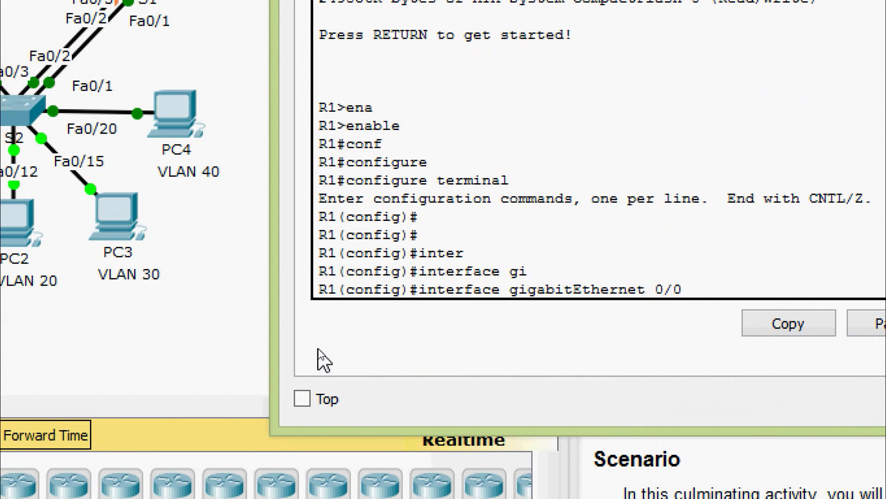
type(".10")
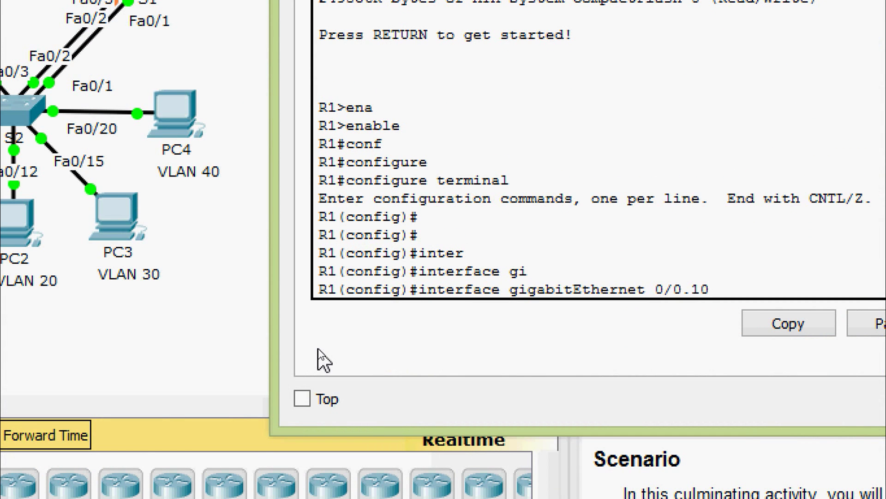
key("Return")
Set dot1Q encapsulation for VLAN 10 on subinterface GigabitEthernet 0/0.10.
type("en")
key("Tab")
type("d")
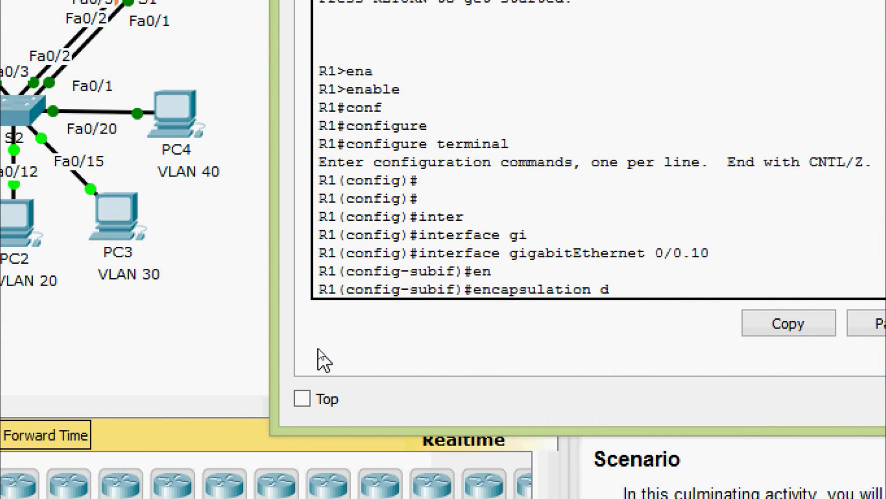
type("o")
key("Tab")
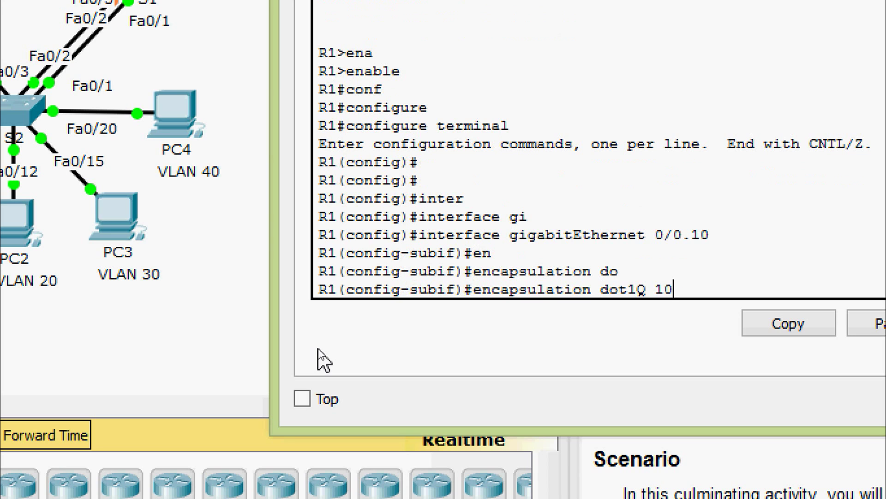
key("Return")
Assign IP address 172.31.10.1 with mask 255.255.255.224 to subinterface GigabitEthernet 0/0.10.
type("p ad")
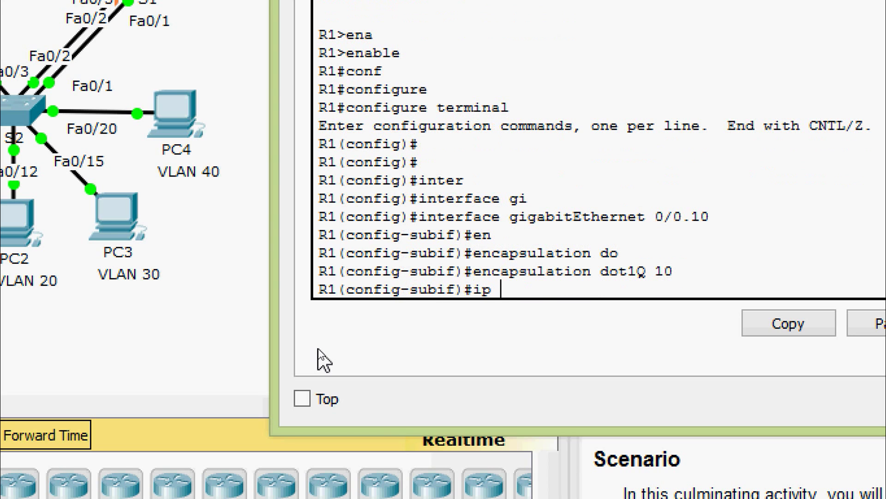
key("Tab")
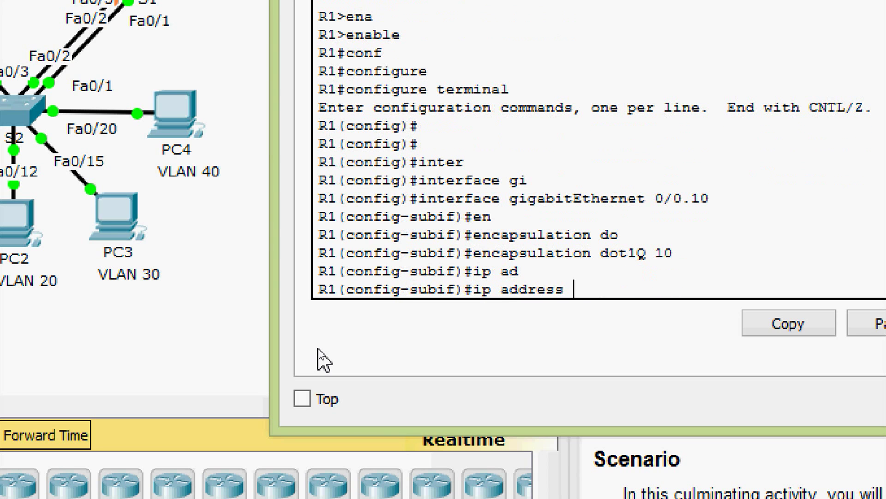
right_click(629, 318)
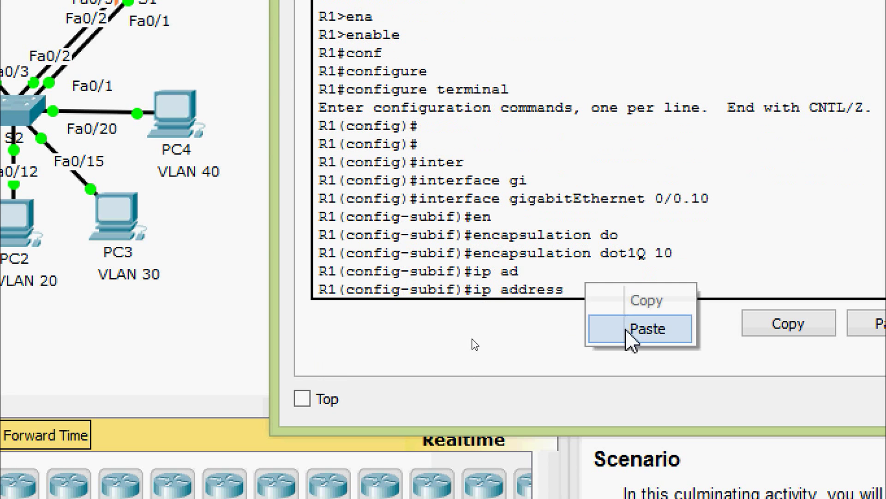
left_click(646, 329)
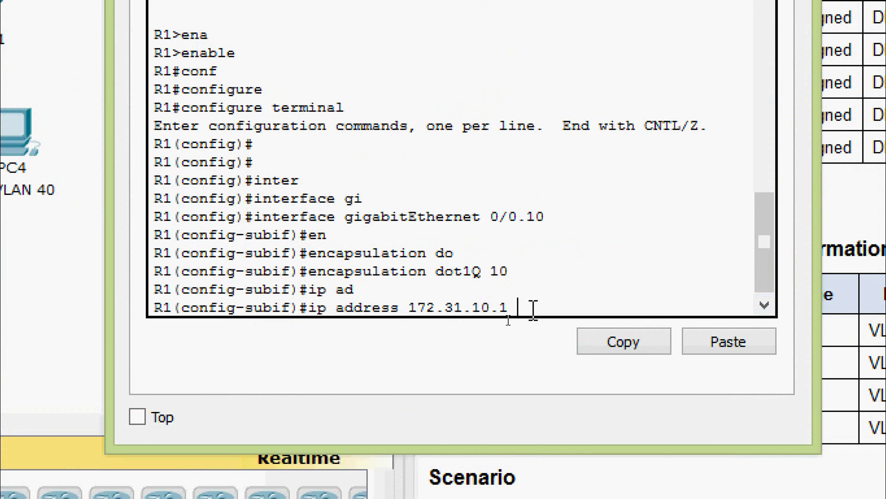
type("255.255")
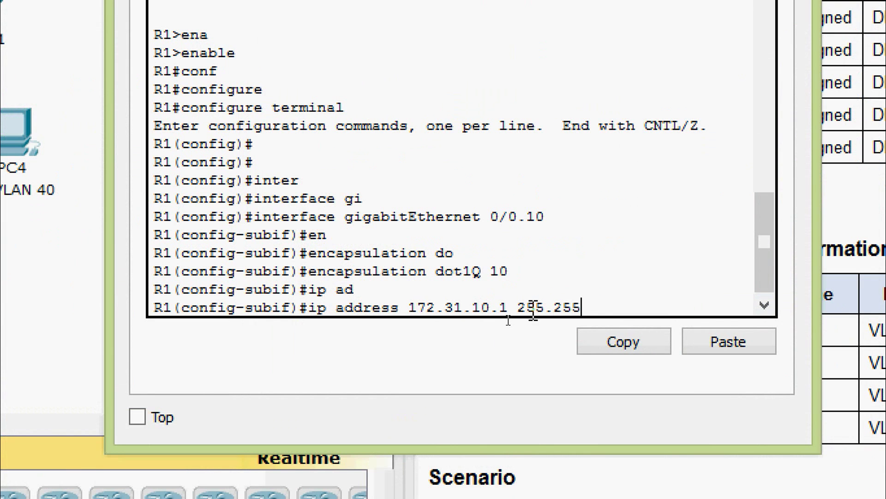
type(".255.224")
key("Return")
Enable subinterface GigabitEthernet 0/0.10 with no shutdown and return to global configuration mode.
type("no sh")
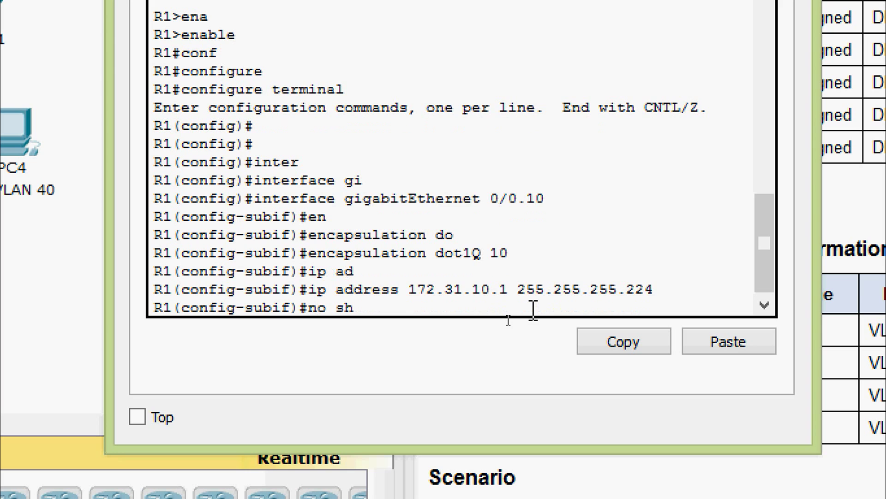
key("Tab")
key("Return")
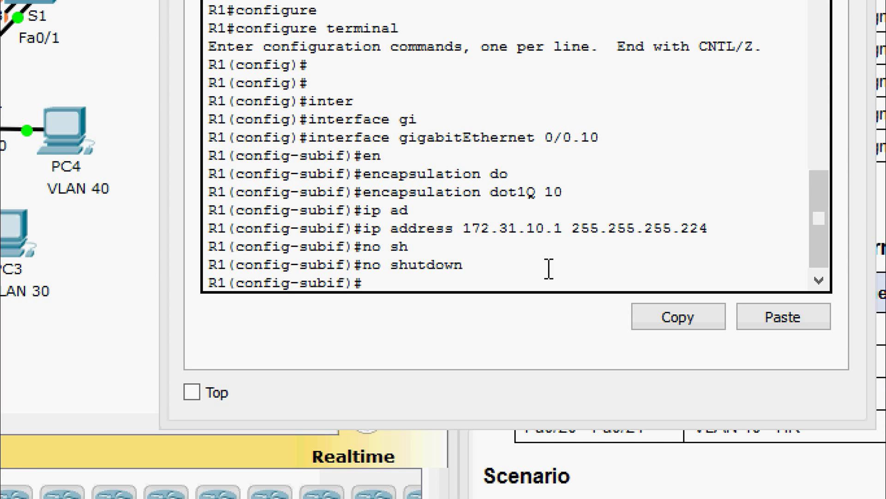
left_click_drag(463, 266, 368, 267)
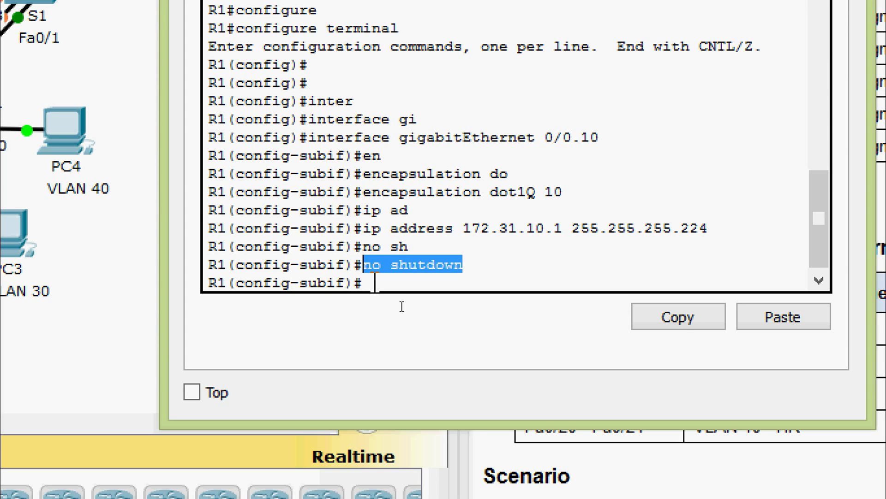
left_click(402, 307)
type("exit")
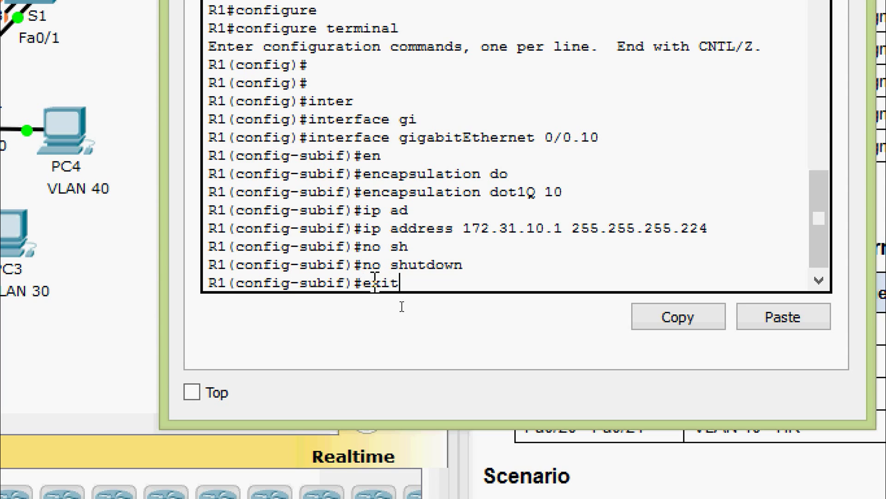
key("Return")
Create subinterface GigabitEthernet 0/0.20 on R1 and enter its configuration.
type("int")
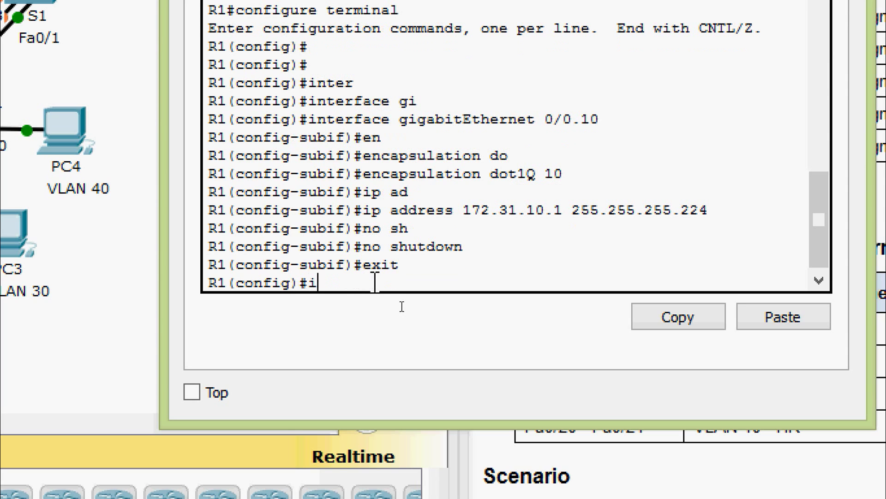
key("Tab")
type("gi")
key("Tab")
type("0")
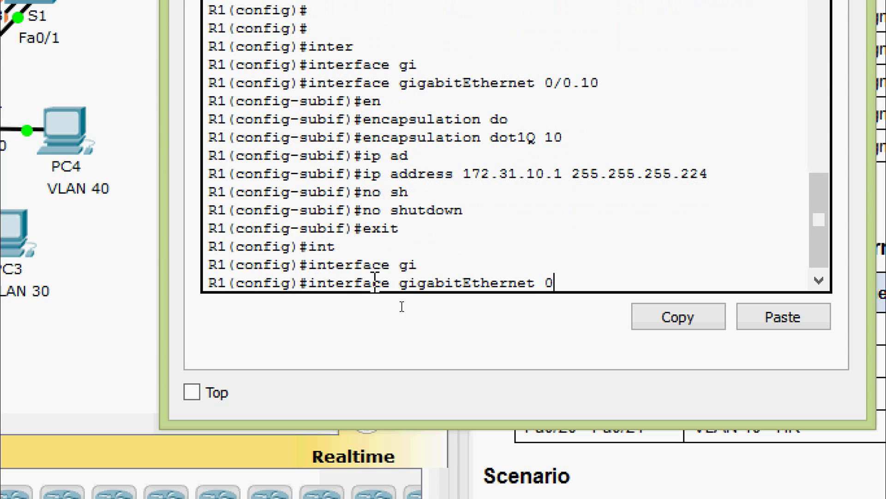
type("/0.20")
key("Return")
Set dot1Q encapsulation for VLAN 20 on subinterface GigabitEthernet 0/0.20.
type("en")
key("Tab")
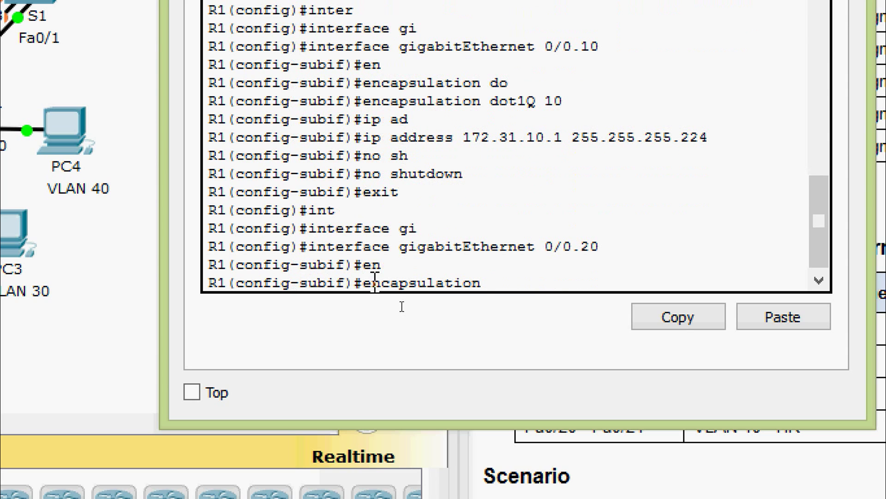
type("do")
key("Tab")
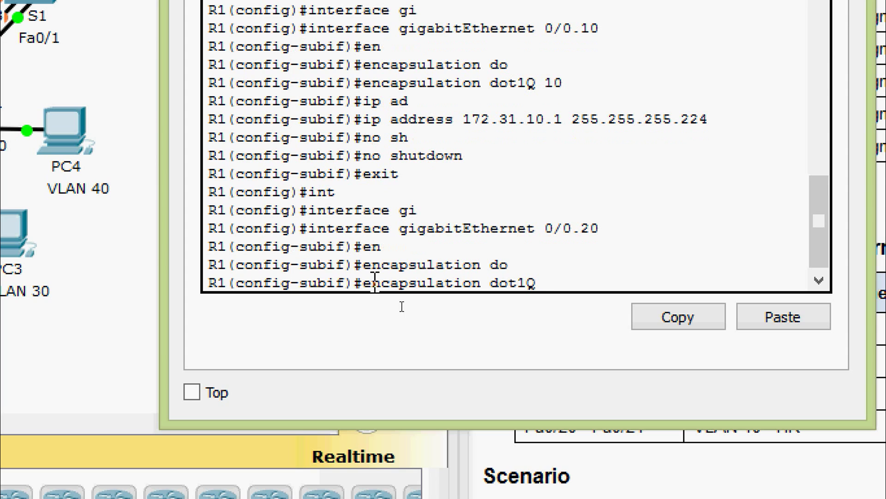
type("20")
key("Return")
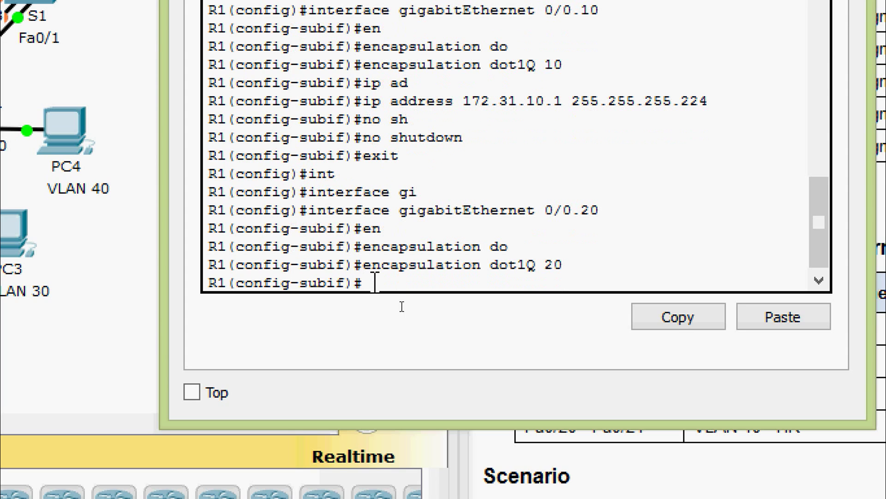
Assign IP address 172.31.20.1 with mask 255.255.255.240 to subinterface GigabitEthernet 0/0.20 and return to global configuration mode.
type("ip ad")
key("Tab")
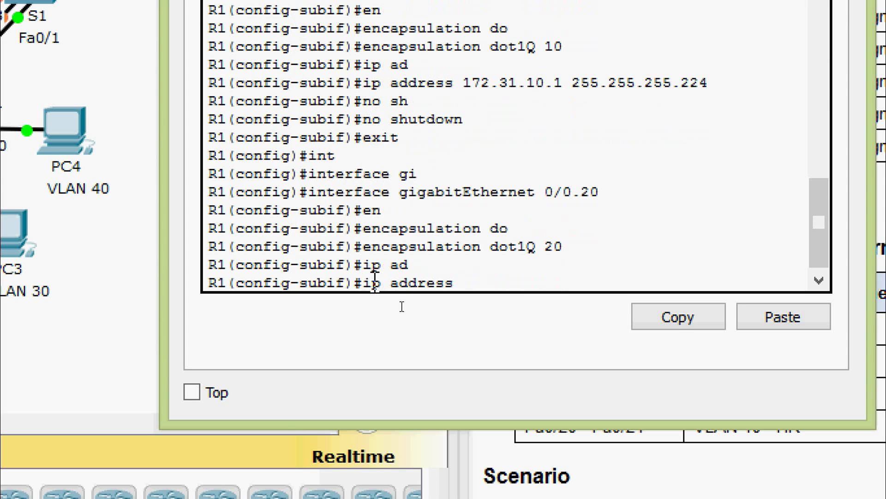
right_click(459, 286)
left_click(489, 331)
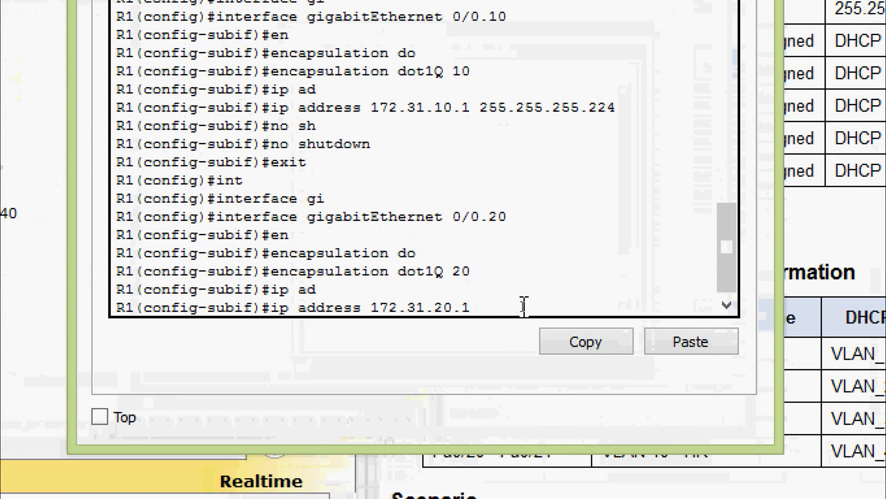
type("255.255.255.24")
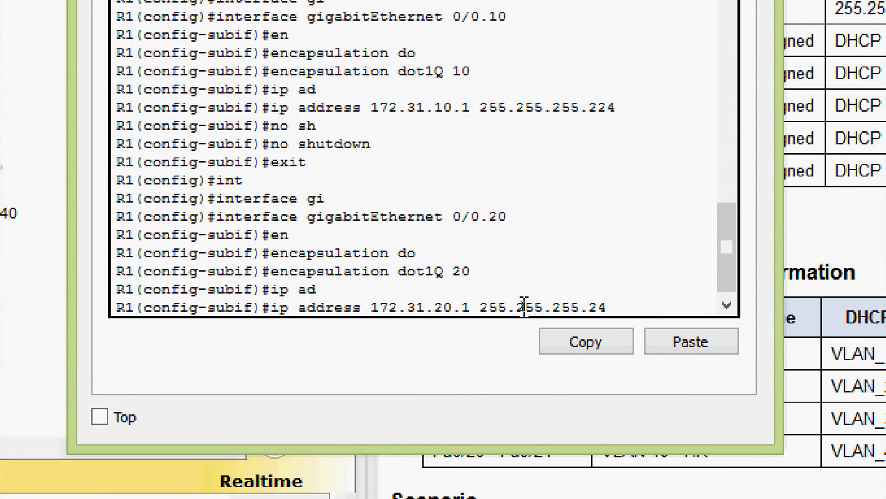
type("0")
key("Return")
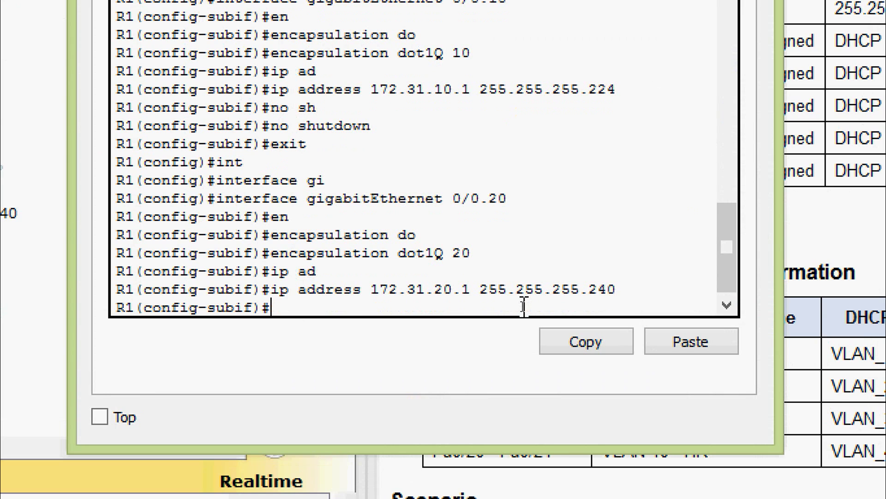
type("exit")
key("Return")
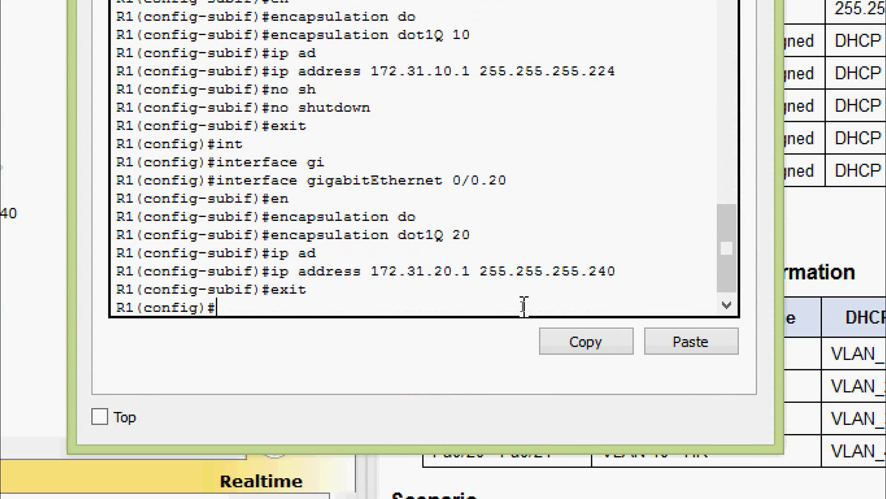
Create subinterface GigabitEthernet 0/0.30 on R1 and enter its configuration.
type("inter")
key("Tab")
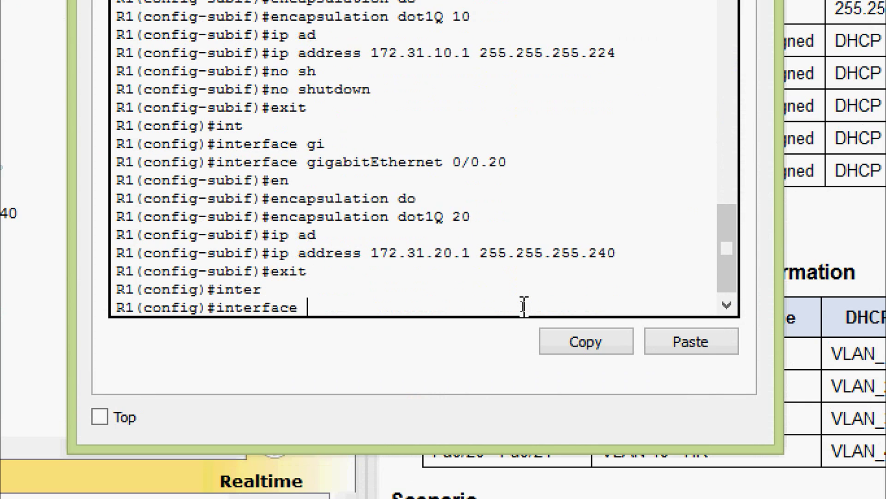
type("gi")
key("Tab")
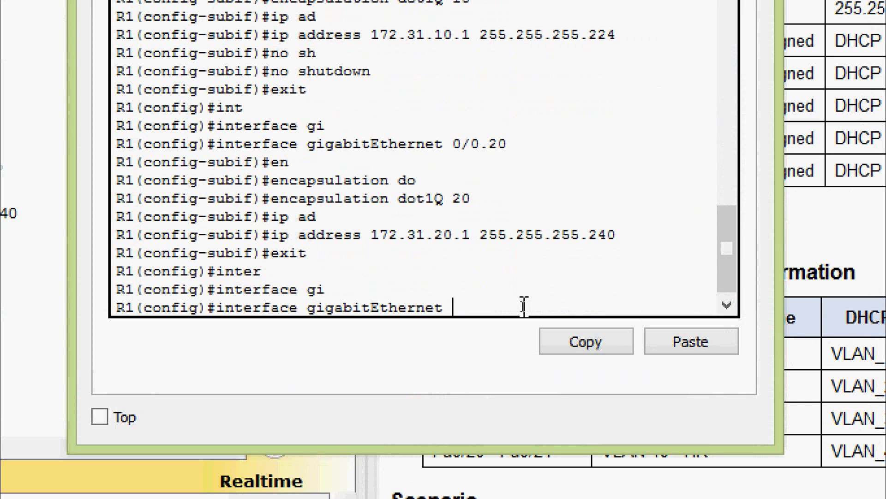
type("0/0.30")
key("Return")
Set dot1Q encapsulation for VLAN 30 on subinterface GigabitEthernet 0/0.30.
type("en")
key("Tab")
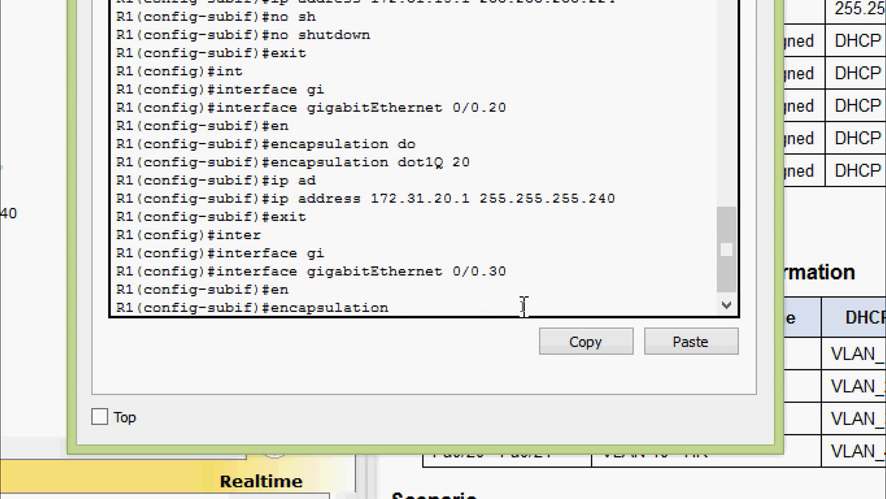
type("do")
key("Tab")
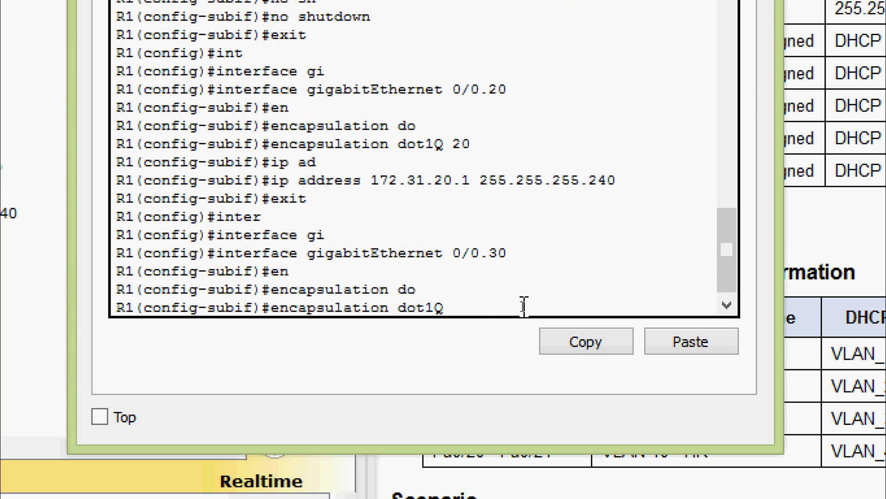
type("30")
key("Return")
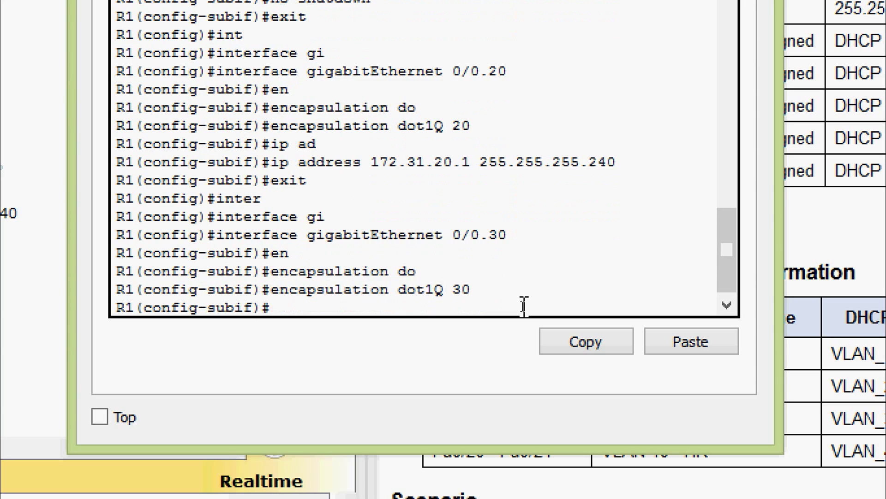
Assign IP address 172.31.30.1 with mask 255.255.255.128 to subinterface GigabitEthernet 0/0.30 and return to global configuration mode.
type("ip ad")
key("Tab")
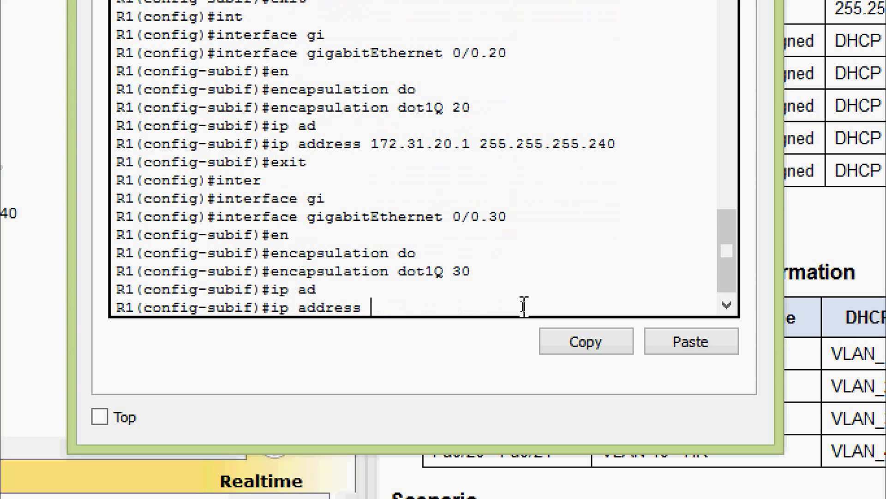
right_click(512, 306)
left_click(527, 347)
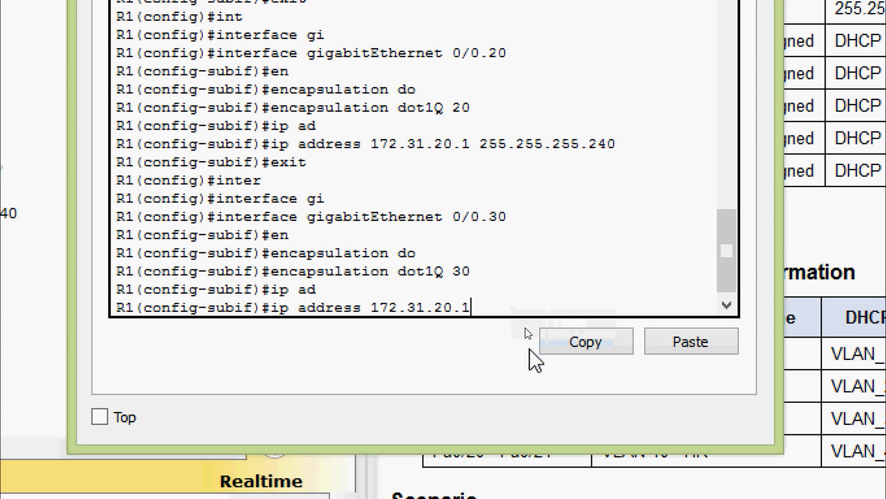
key("Left")
key("Left")
key("Left")
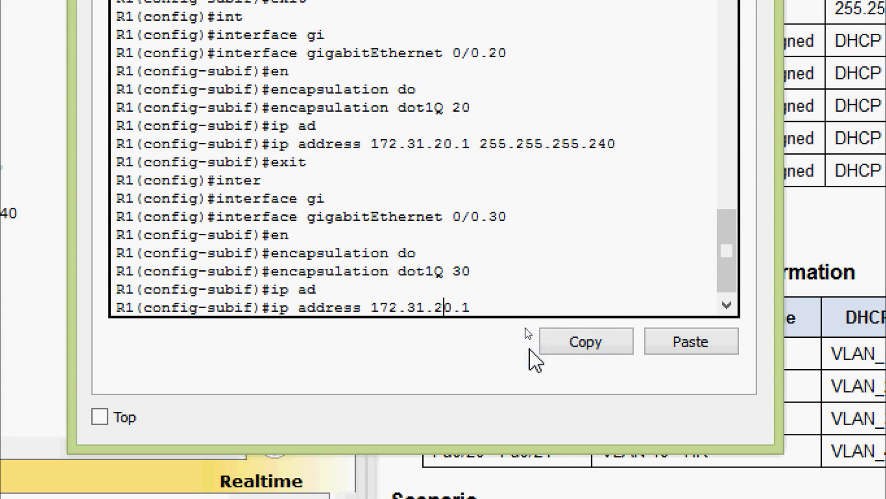
key("BackSpace")
type("3")
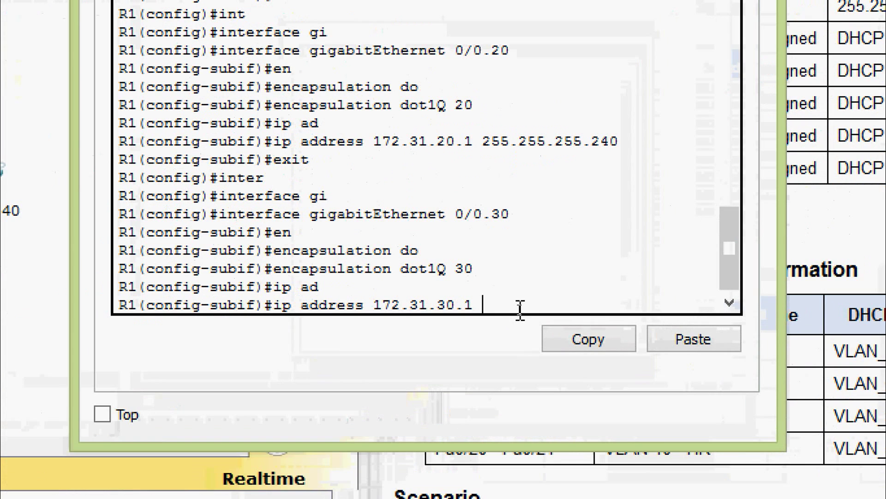
type("255")
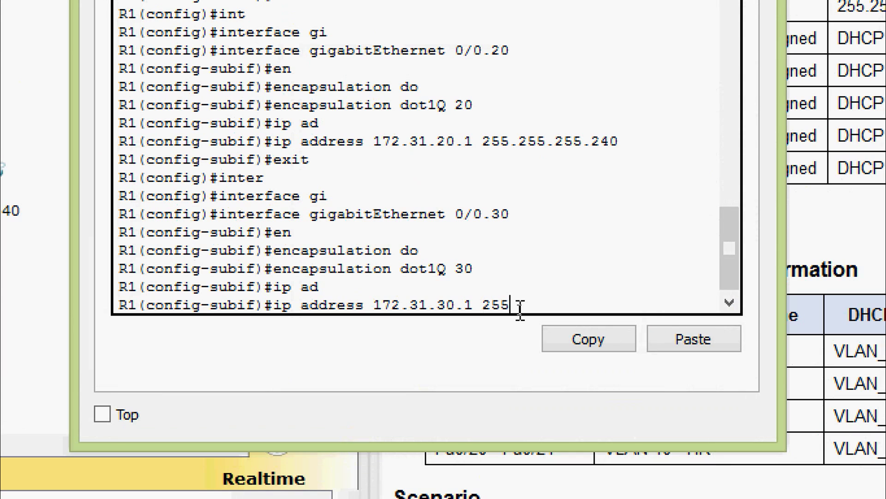
type(".255.255.128")
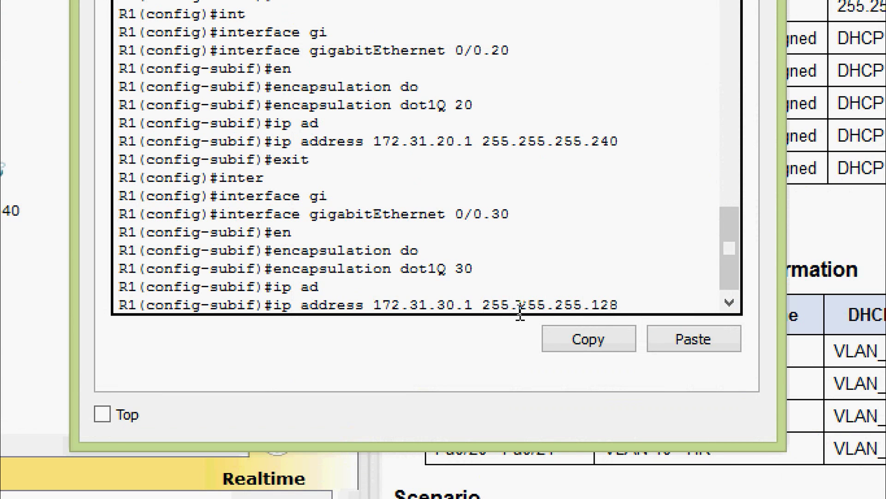
key("Return")
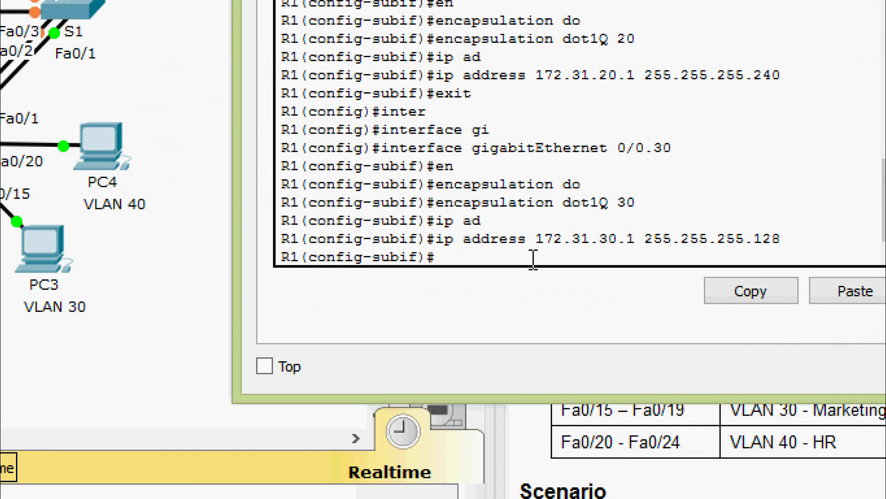
key("Return")
type("exit")
key("Return")
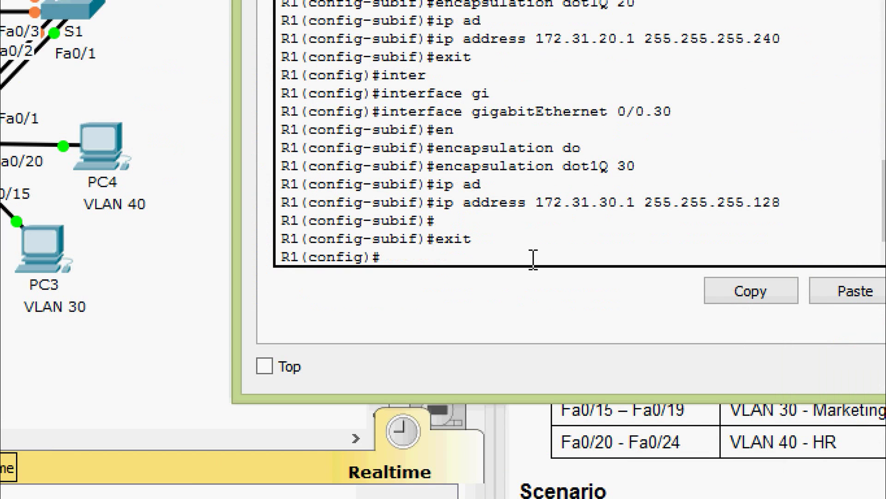
Create subinterface GigabitEthernet 0/0.40 on R1 and enter its configuration.
type("inter")
key("Tab")
type("gi")
key("Tab")
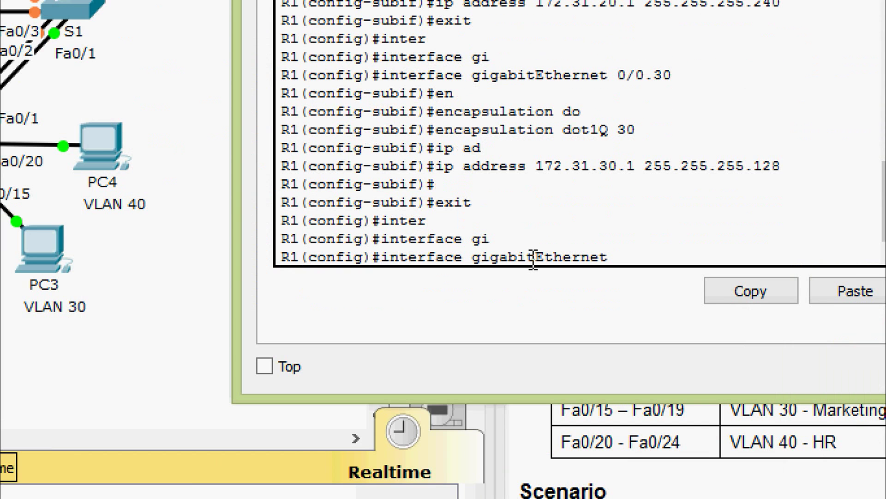
type("0/0.40")
key("Return")
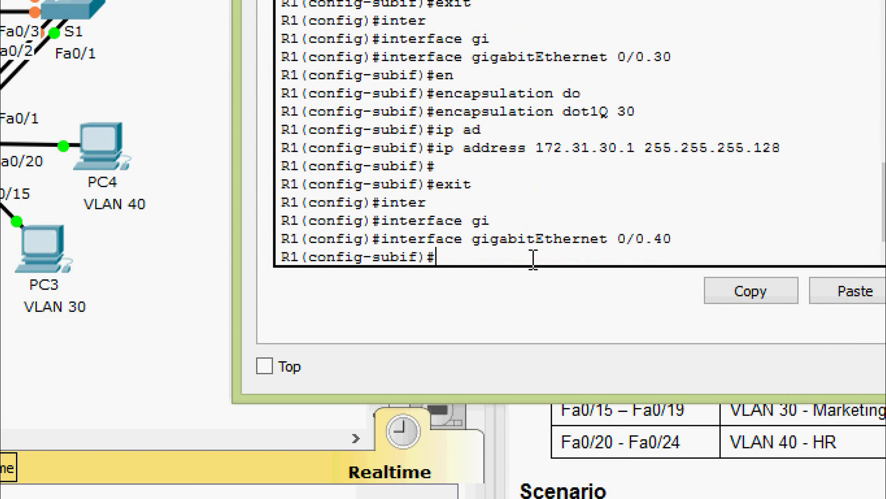
Set dot1Q encapsulation for VLAN 40 on subinterface GigabitEthernet 0/0.40.
type("en")
key("Tab")
type("do")
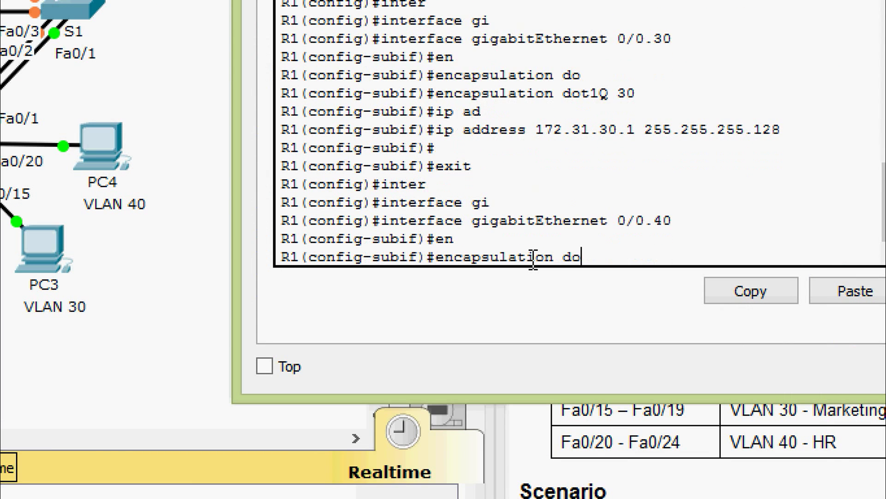
key("Tab")
type("40")
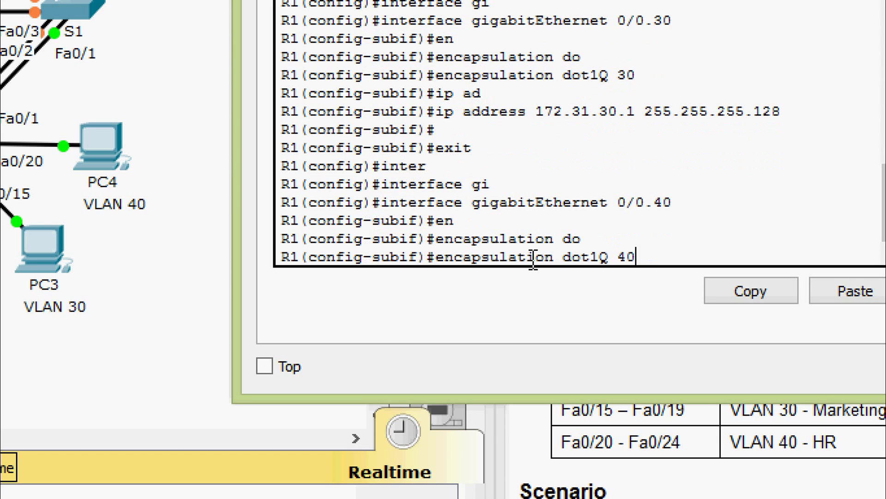
key("Return")
Assign IP address 172.31.40.1 with mask 255.255.255.192 to subinterface GigabitEthernet 0/0.40 and return to global configuration mode.
type("ip")
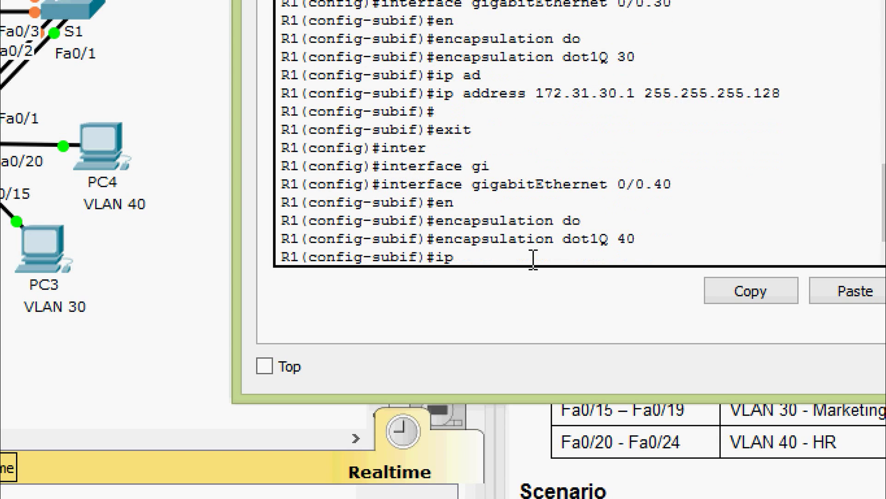
key("Tab")
type("ad")
key("Tab")
right_click(532, 261)
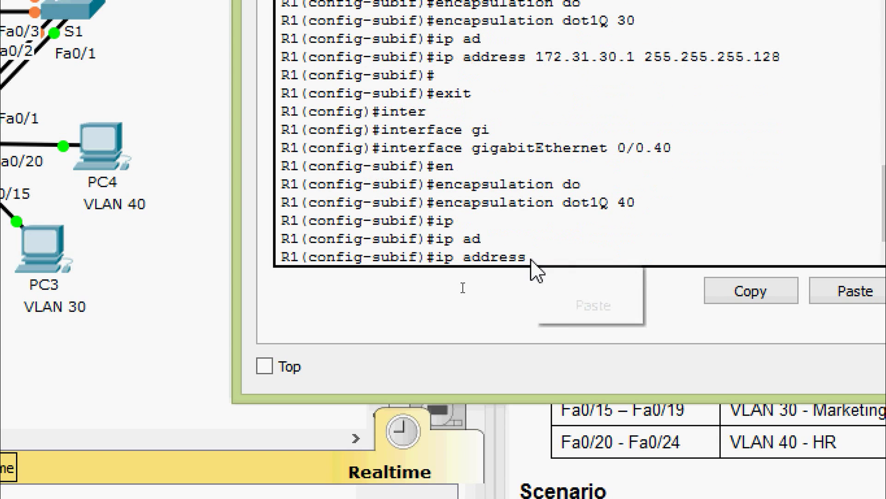
left_click(572, 306)
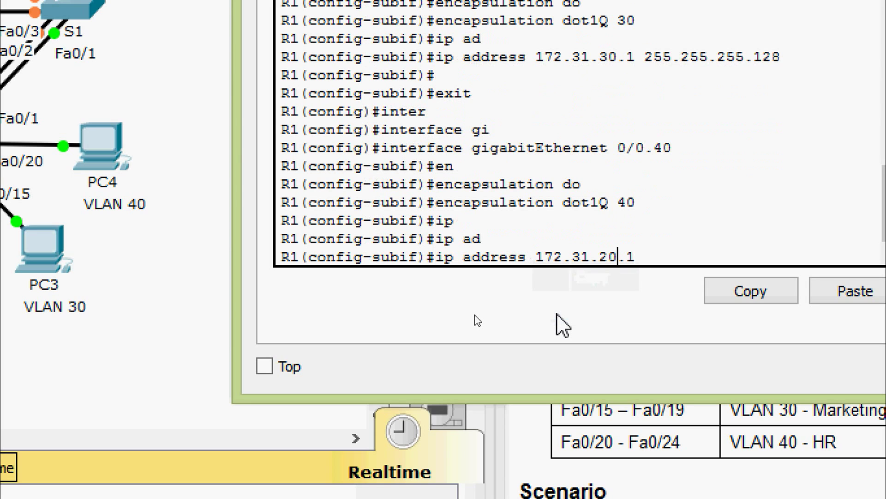
key("Left")
key("Left")
key("Left")
key("BackSpace")
type("4")
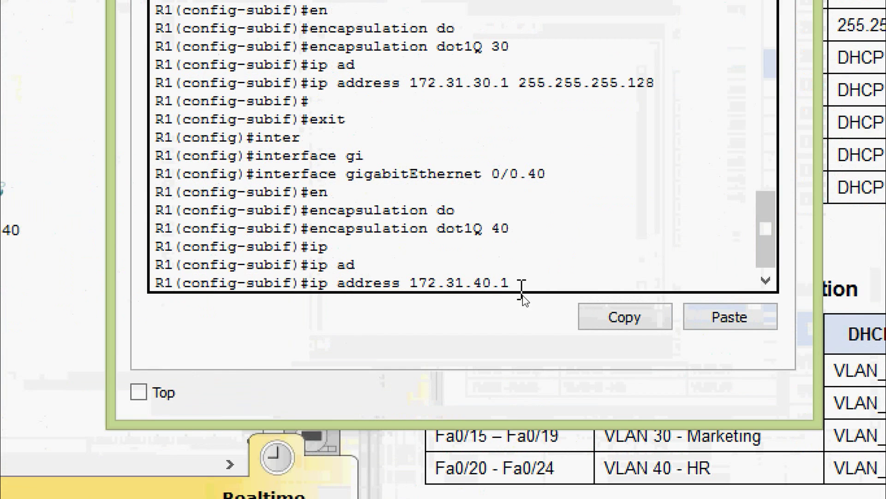
type("255.255.255.")
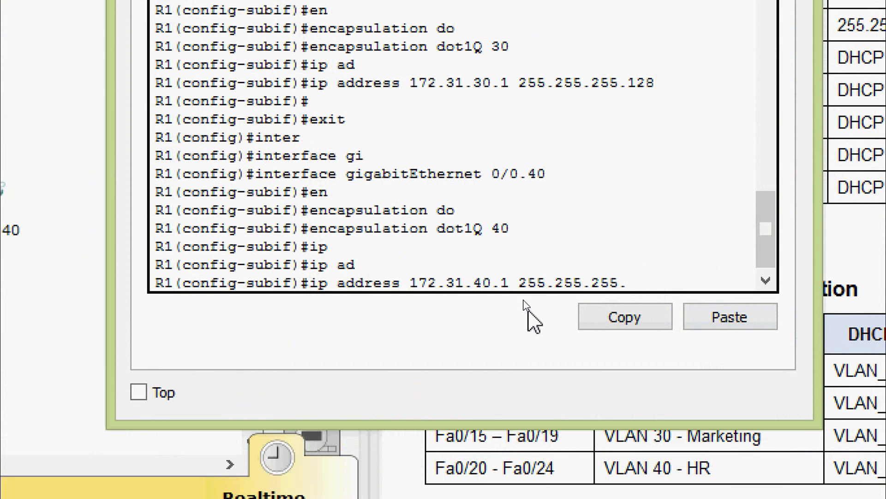
type("192")
key("Return")
type("exit")
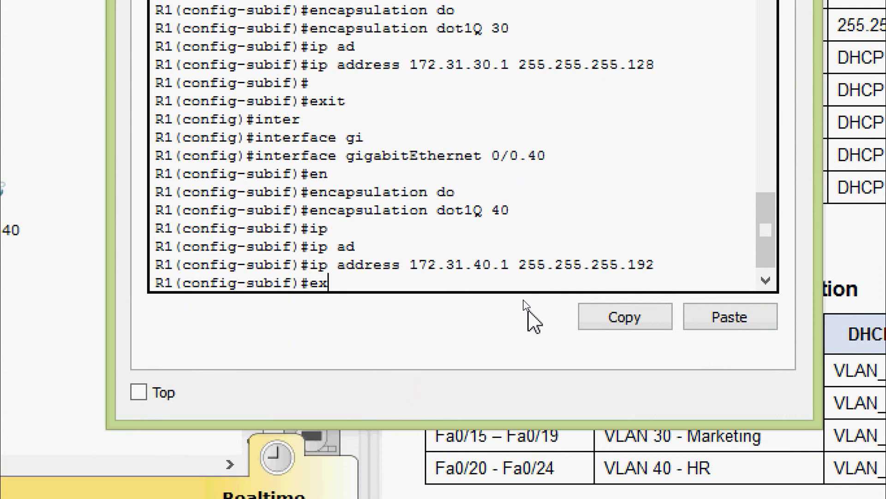
key("Return")
key("Return")
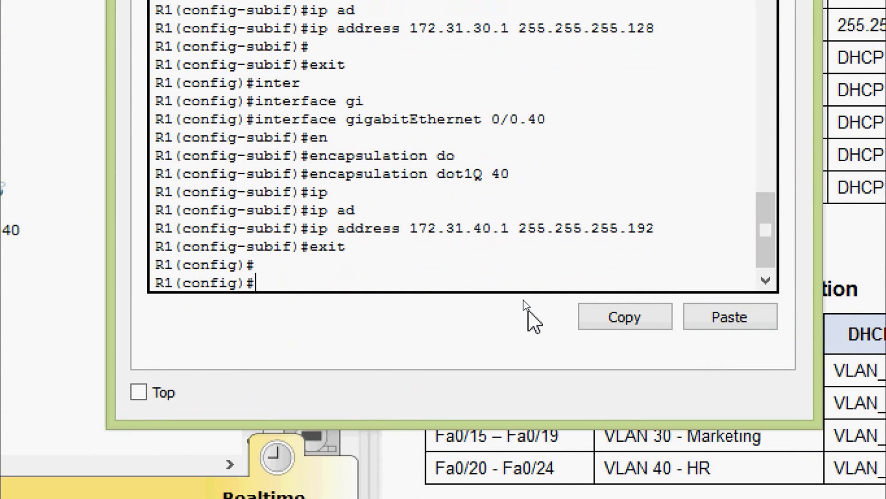
Enter the configuration of R1's physical interface GigabitEthernet 0/0 and enable it with no shutdown.
type("int")
key("Tab")
type("gi")
key("Tab")
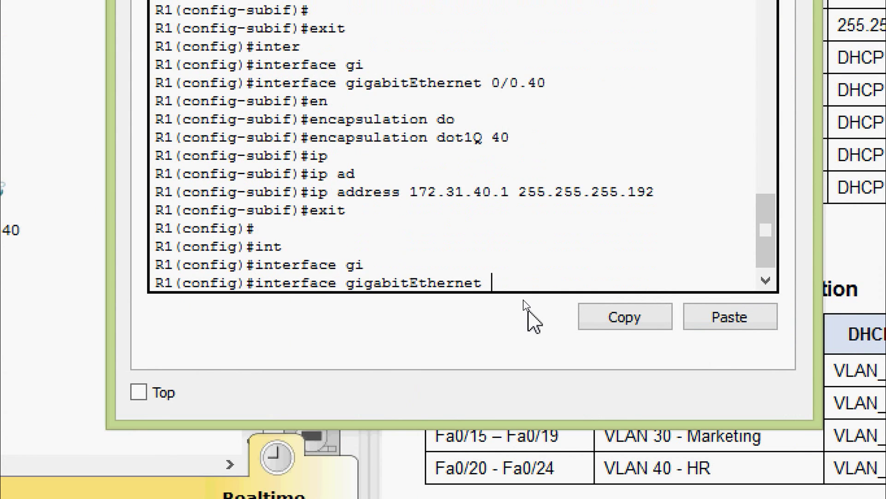
type("0/0")
key("Return")
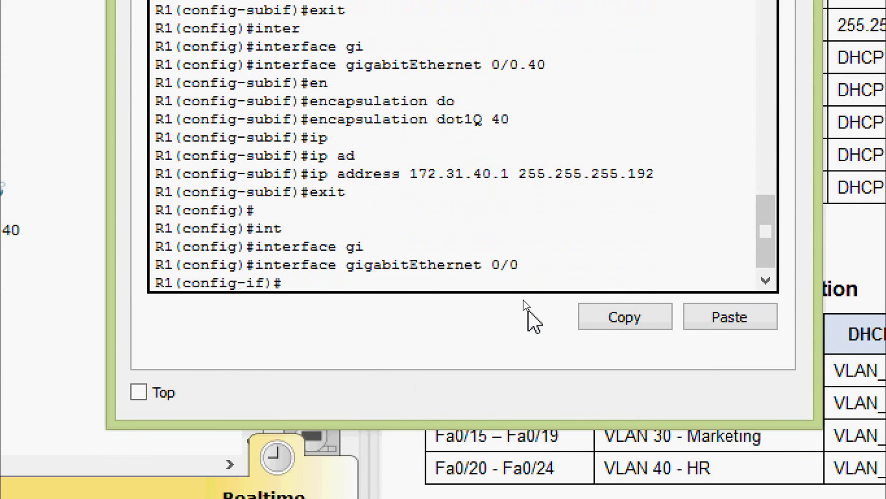
type("no shut")
key("Return")
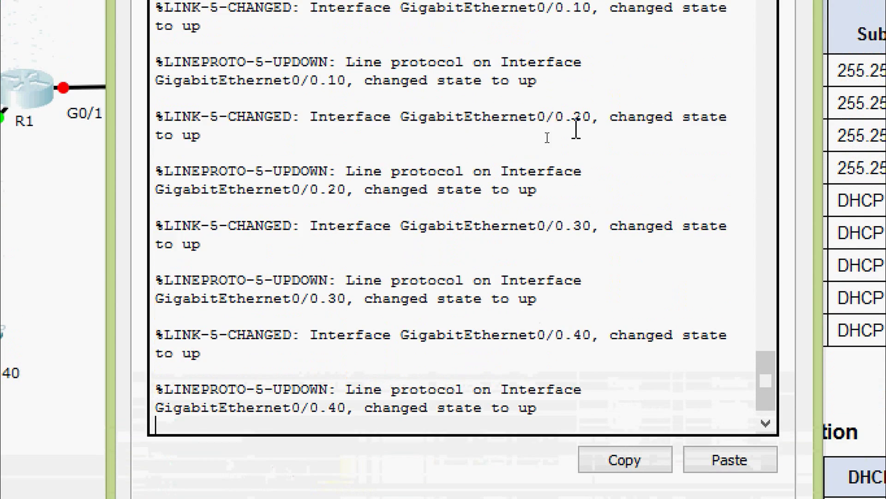
Examine the link status messages for subinterfaces GigabitEthernet 0/0.10, 0/0.20, 0/0.30 and 0/0.40 in R1's console output.
scroll(575, 122, "up", 2)
left_click_drag(459, 86, 601, 89)
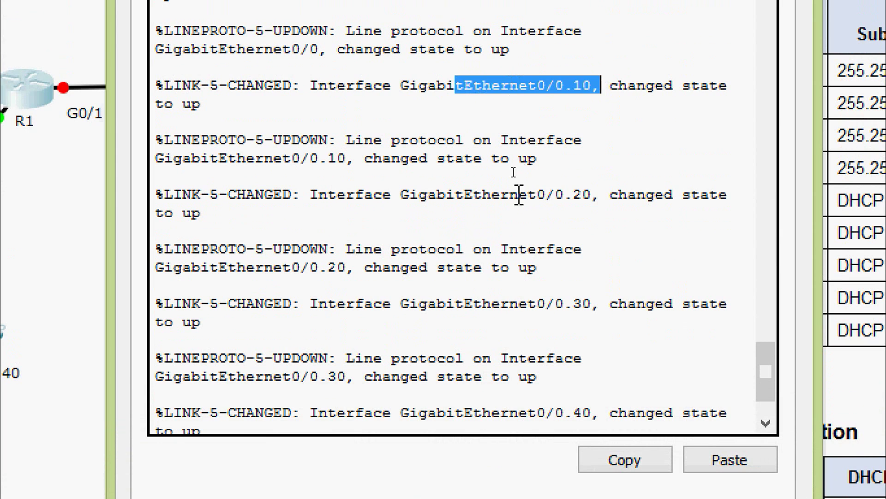
left_click_drag(510, 194, 594, 196)
left_click_drag(474, 305, 584, 309)
scroll(568, 346, "down", 2)
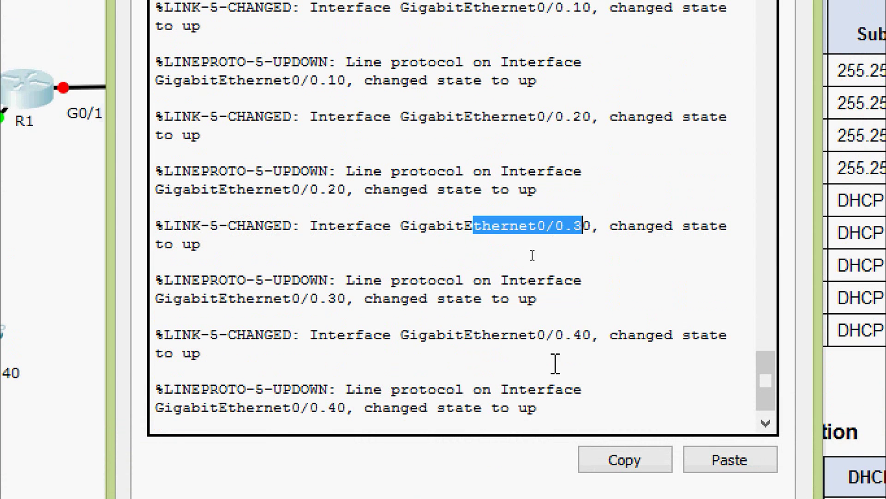
left_click_drag(473, 335, 607, 337)
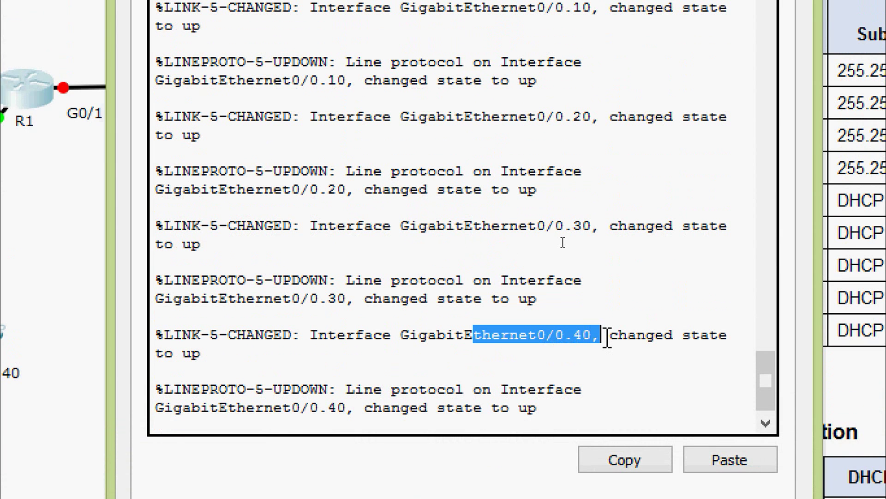
Return R1 to privileged EXEC mode and display its running configuration.
left_click(607, 337)
key("Return")
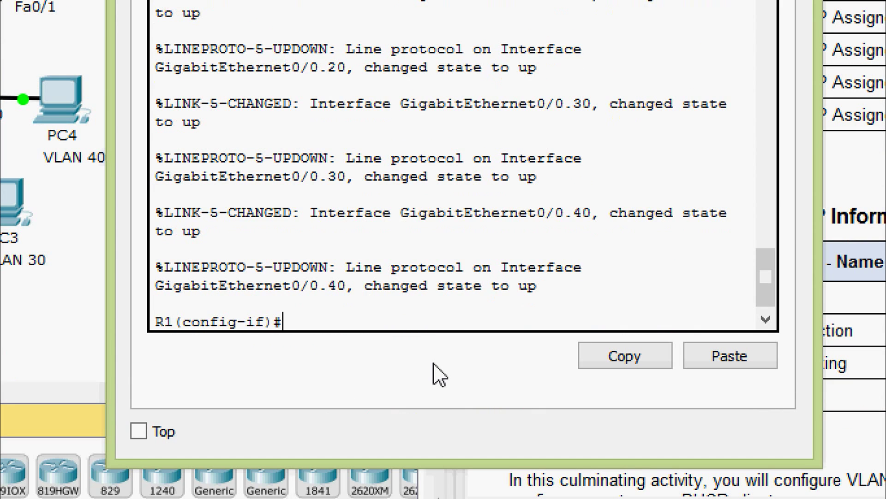
key("ctrl+z")
type("sh")
key("Tab")
type("ru")
key("Tab")
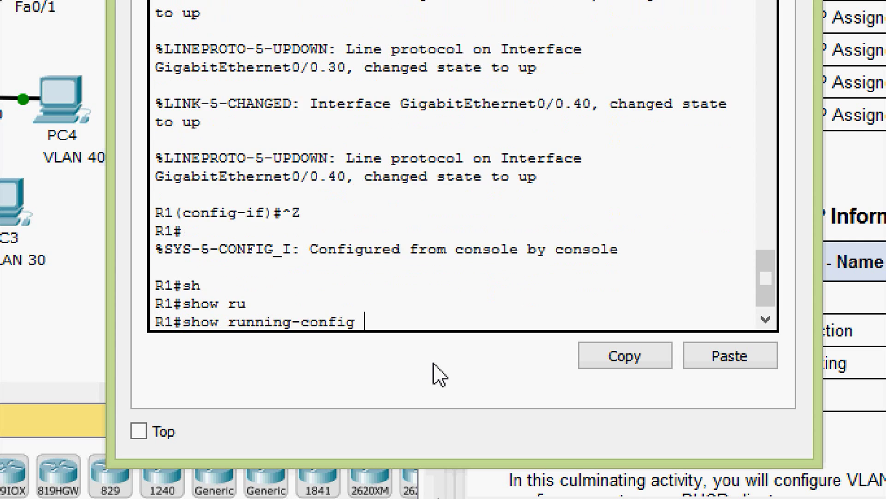
key("Return")
key("space")
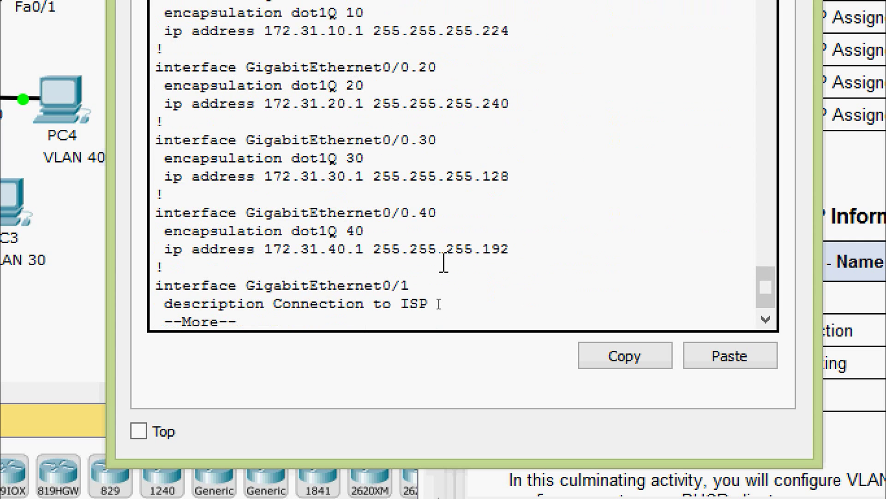
Examine the encapsulation and IP address entries of subinterfaces GigabitEthernet 0/0.10 through 0/0.40 in R1's running configuration.
scroll(439, 304, "up", 1)
scroll(401, 205, "down", 1)
key("space")
scroll(402, 208, "up", 9)
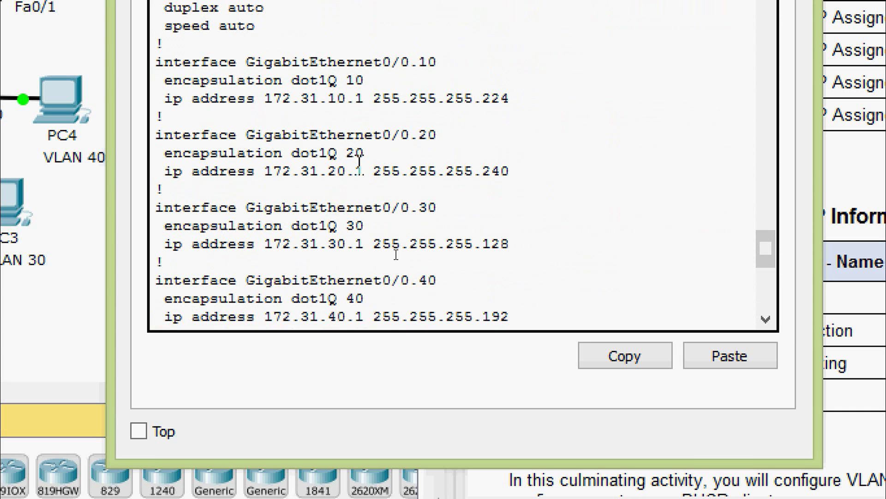
left_click_drag(165, 62, 514, 208)
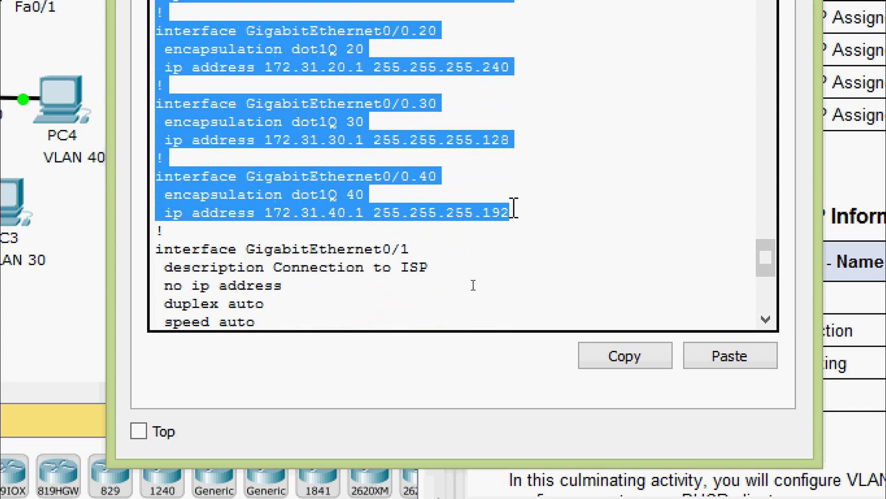
scroll(568, 270, "up", 3)
scroll(568, 269, "down", 1)
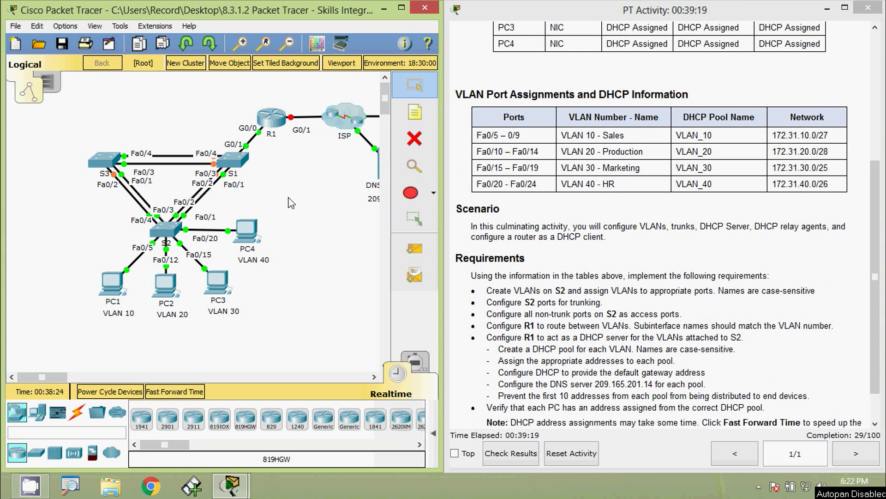
Open R1's command line, quit the paused running-config output and enter global configuration mode.
left_click(272, 119)
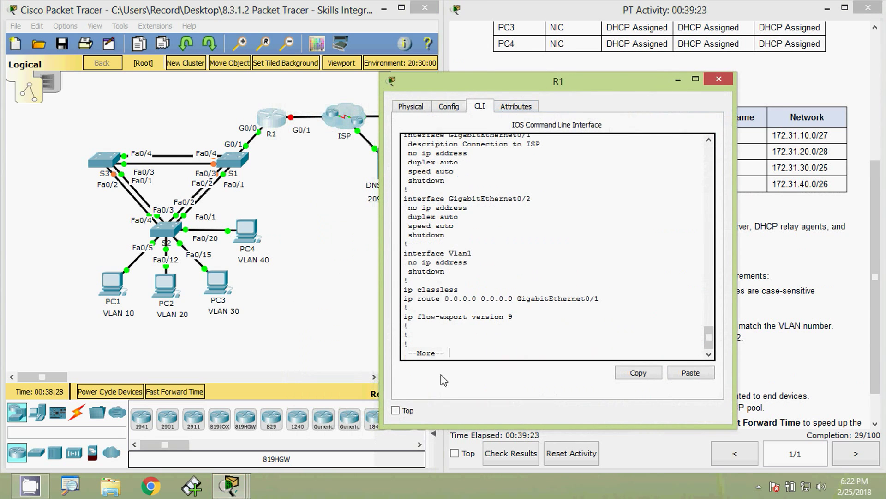
key("Return")
key("Return")
key("Return")
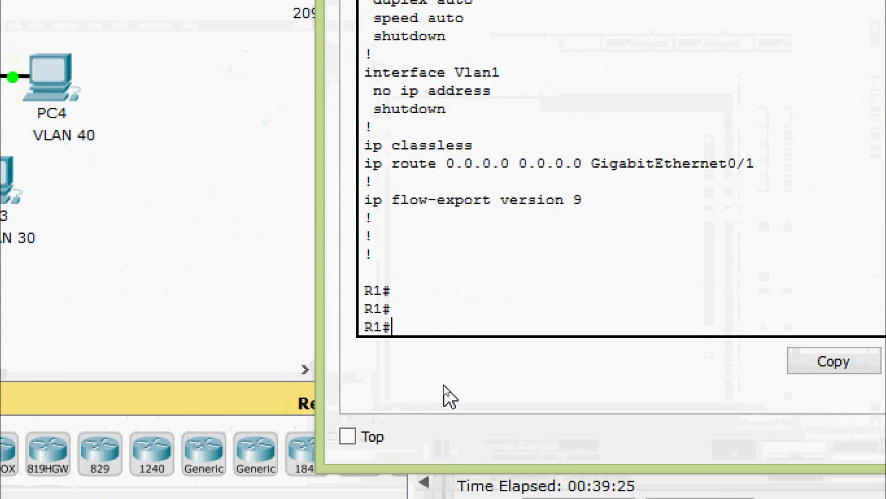
type("conf")
key("Tab")
key("Tab")
key("Return")
key("Return")
key("Return")
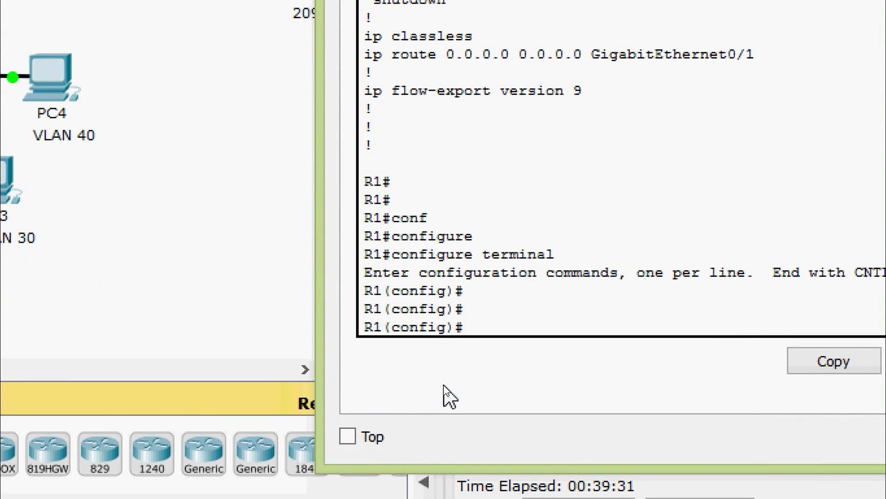
Exclude addresses 172.31.10.1 through 172.31.10.10 from DHCP assignment on R1.
type("ip dh")
key("Tab")
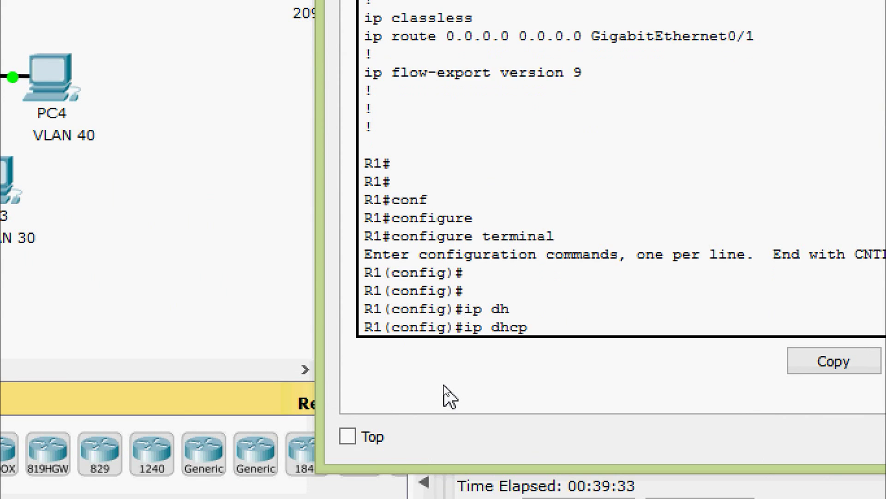
type("ex")
key("Tab")
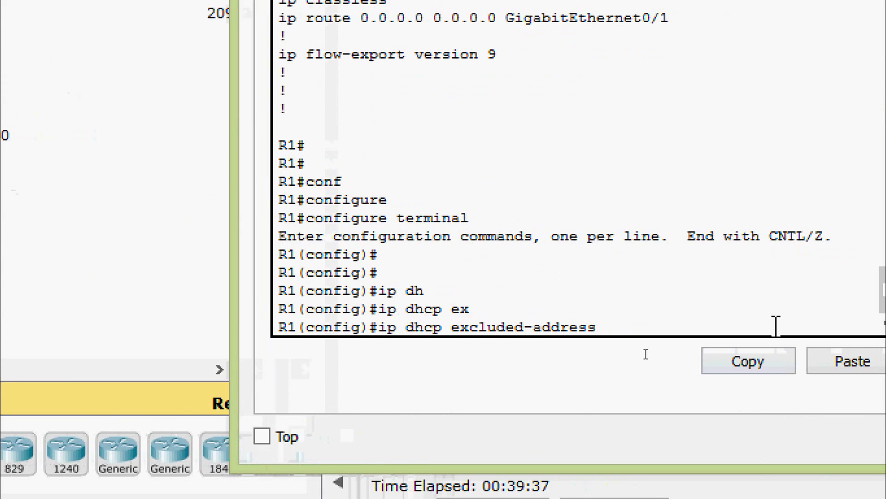
right_click(584, 328)
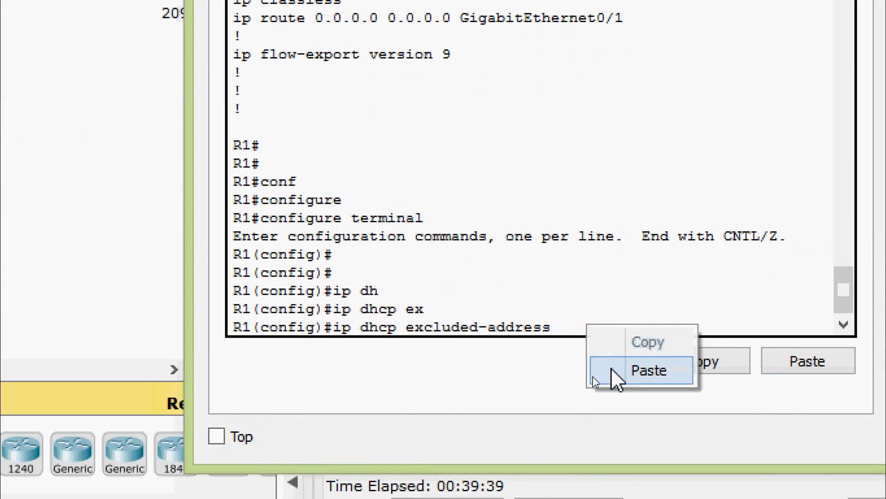
left_click(614, 371)
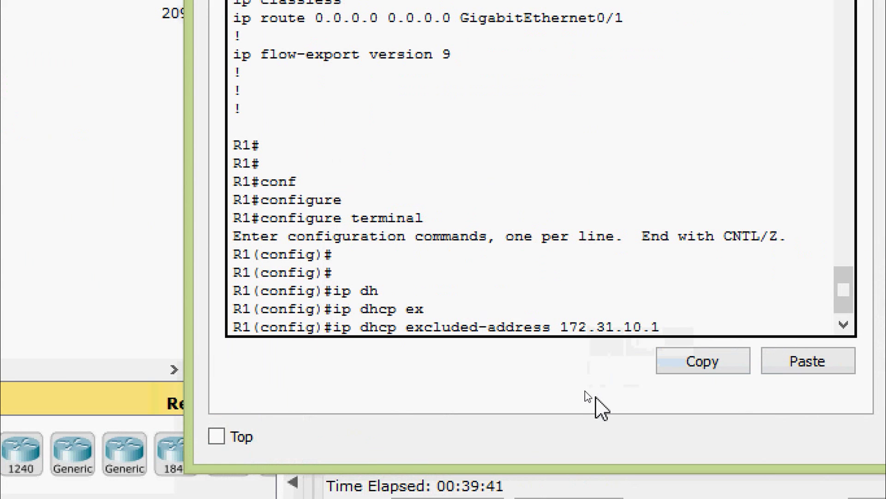
type("?")
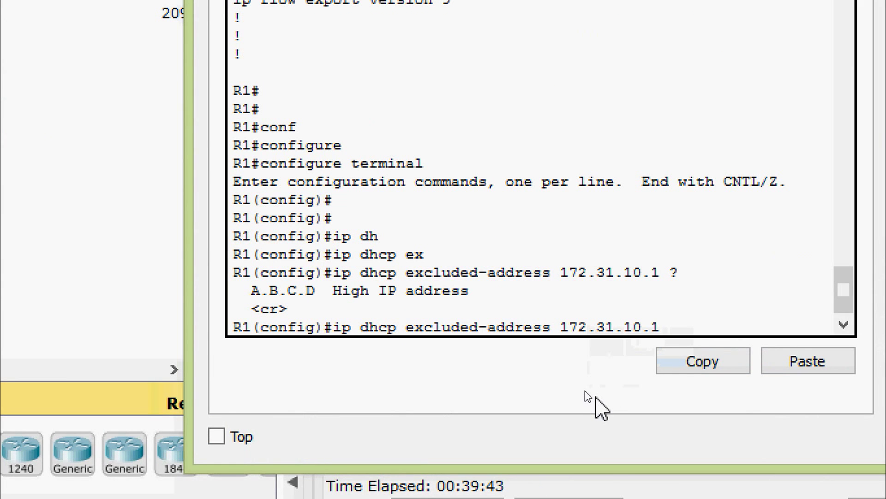
right_click(683, 326)
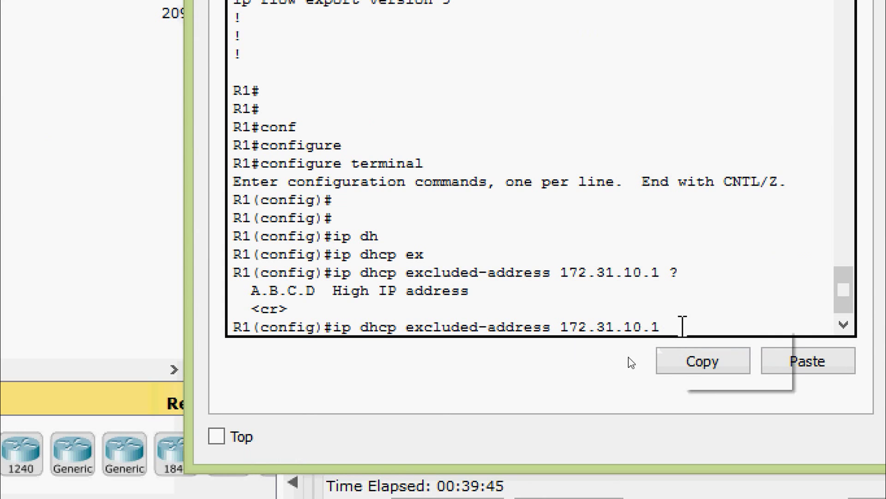
left_click(706, 370)
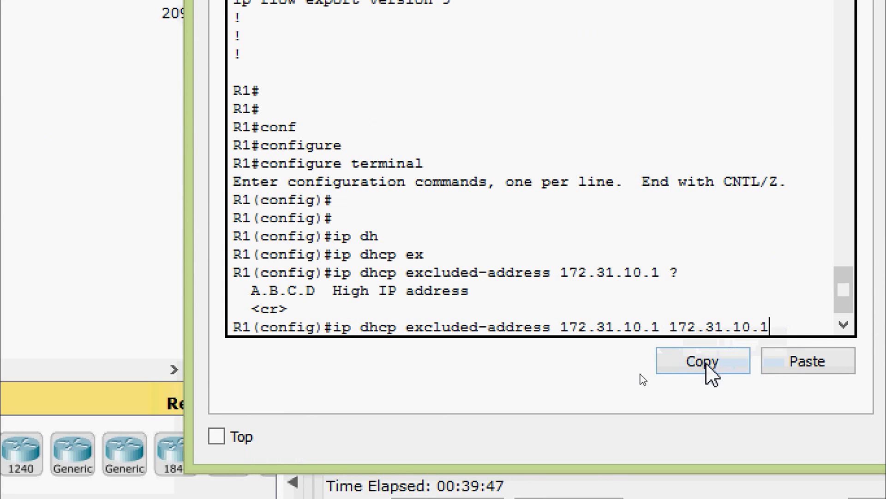
type("0")
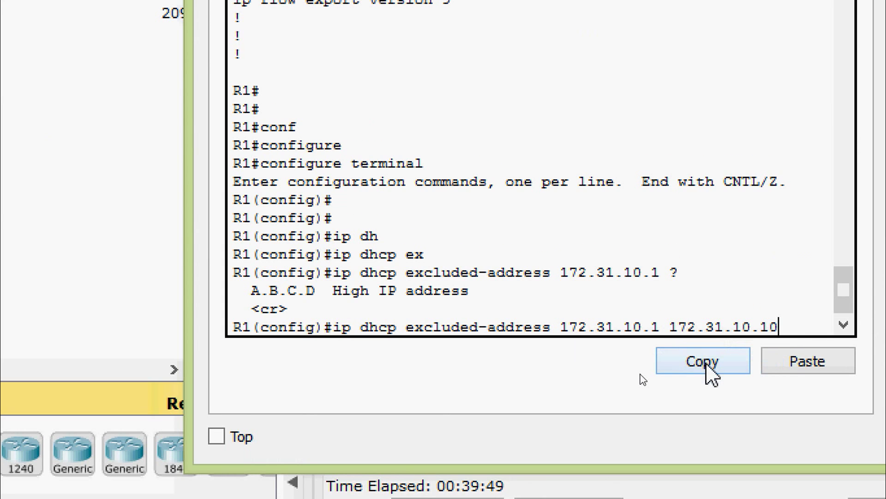
key("Return")
Exclude addresses 172.31.20.1 through 172.31.20.10 from DHCP by reusing and editing the previous excluded-address command.
key("Up")
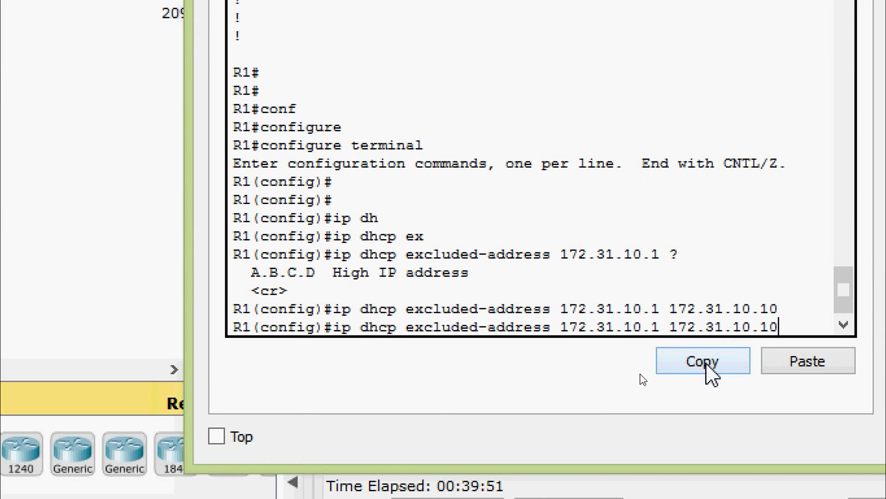
key("Left")
key("Left")
key("Left")
key("Left")
key("Left")
key("Left")
key("Left")
key("Left")
key("Left")
key("Left")
key("Left")
key("Left")
key("Left")
key("BackSpace")
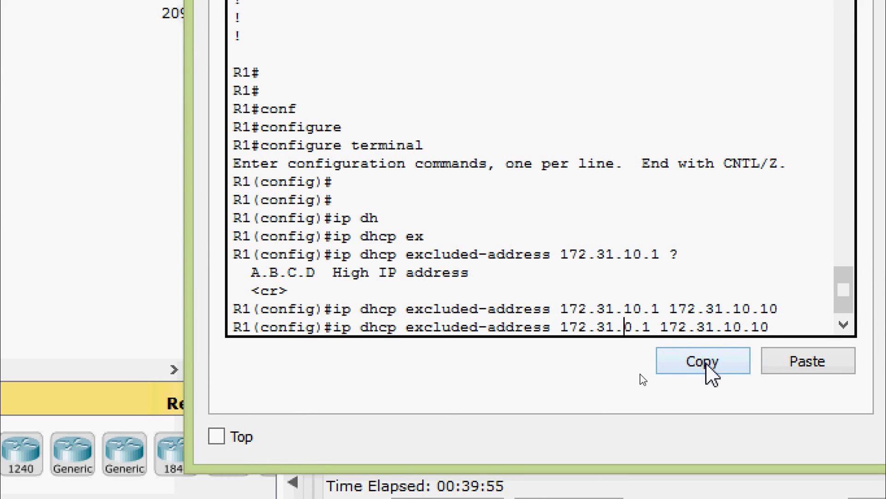
type("2")
key("Right")
key("Right")
key("Right")
key("Right")
key("Right")
key("Right")
key("Right")
key("Right")
key("Right")
key("Right")
key("Right")
key("Right")
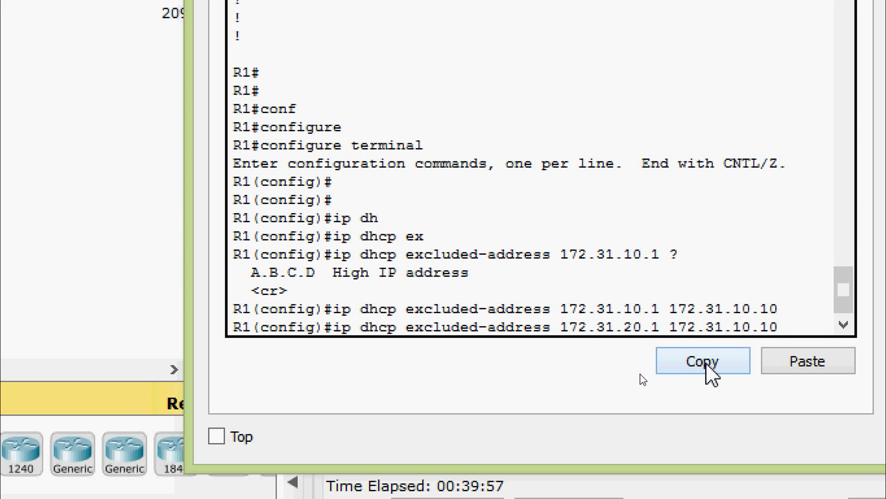
key("BackSpace")
type("2")
key("Return")
Exclude addresses 172.31.30.1 through 172.31.30.10 from DHCP by reusing and editing the previous excluded-address command.
key("Up")
key("Left")
key("Left")
key("Left")
key("Left")
key("Left")
key("Left")
key("Left")
key("Left")
key("Left")
key("Left")
key("Left")
key("Left")
key("Left")
key("Left")
key("Left")
key("Left")
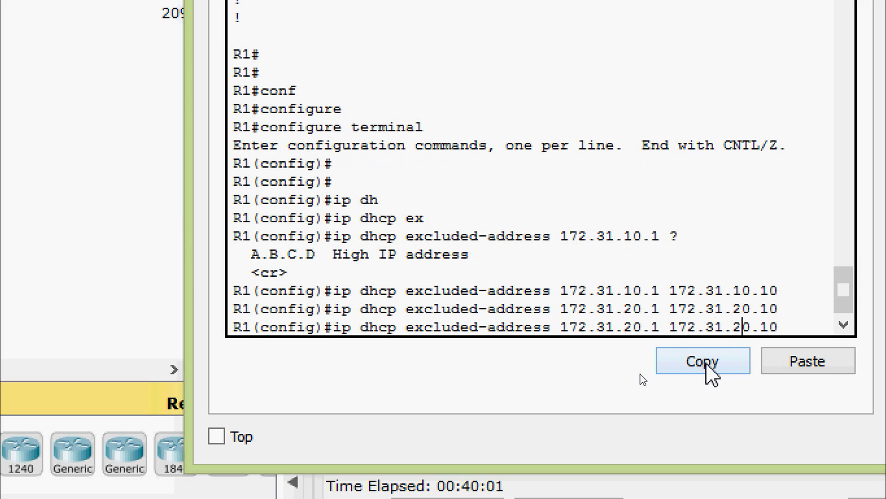
key("BackSpace")
type("3")
key("Right")
key("Right")
key("Right")
key("Right")
key("Right")
key("Right")
key("Right")
key("Right")
key("Right")
key("BackSpace")
type("3")
key("Return")
Exclude addresses 172.31.40.1 through 172.31.40.10 from DHCP by reusing and editing the previous excluded-address command.
key("Up")
key("Left")
key("Left")
key("Left")
key("Left")
key("Left")
key("Left")
key("Left")
key("Left")
key("Left")
key("Left")
key("Left")
key("Left")
key("Left")
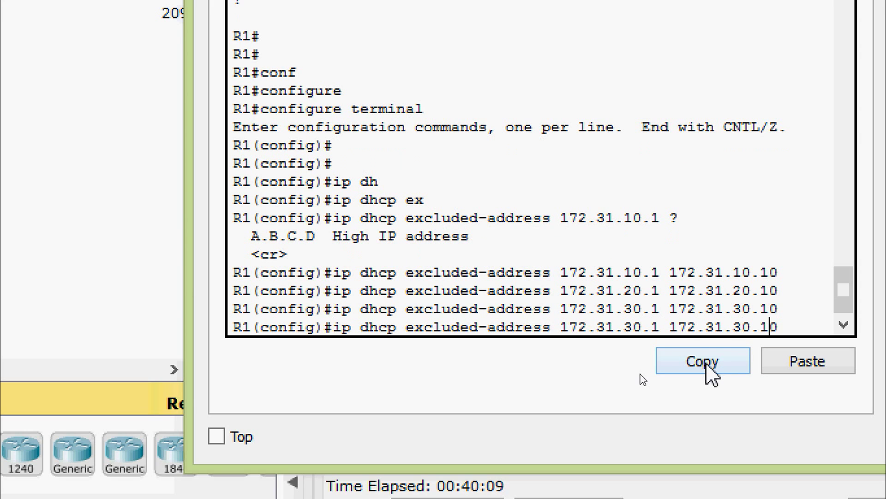
key("Left")
key("Left")
key("Left")
key("BackSpace")
type("4")
key("Right")
key("Right")
key("Right")
key("Right")
key("Right")
key("Right")
key("Right")
key("Right")
key("Right")
key("Right")
key("Right")
key("Right")
key("BackSpace")
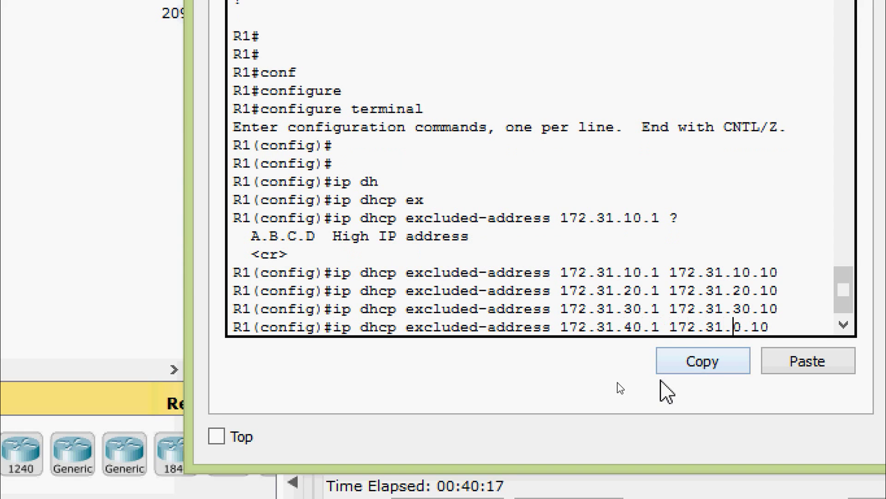
type("4")
key("Return")
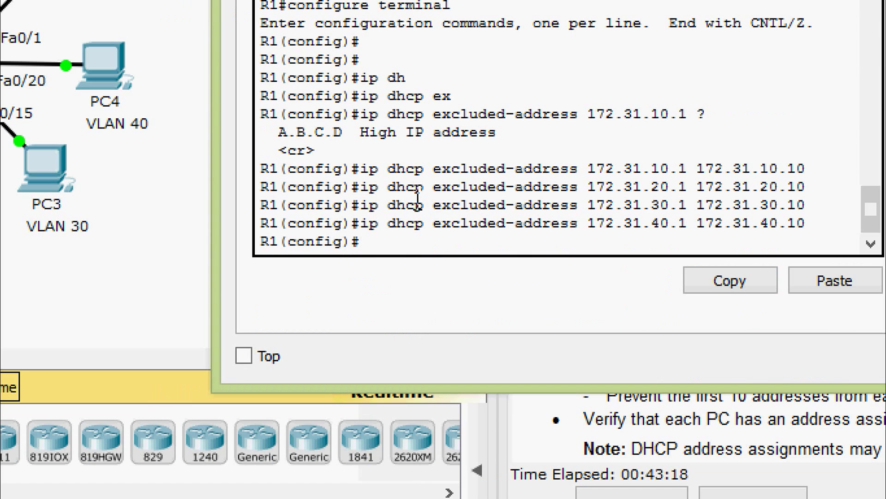
Create the DHCP pool VLAN_10 on R1 and enter its configuration mode.
type("ip dh")
key("Tab")
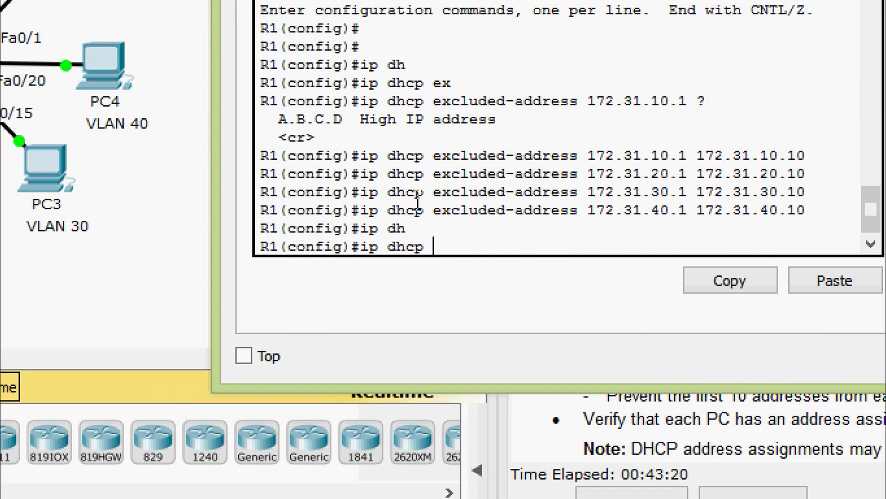
type("po")
key("Tab")
type("?")
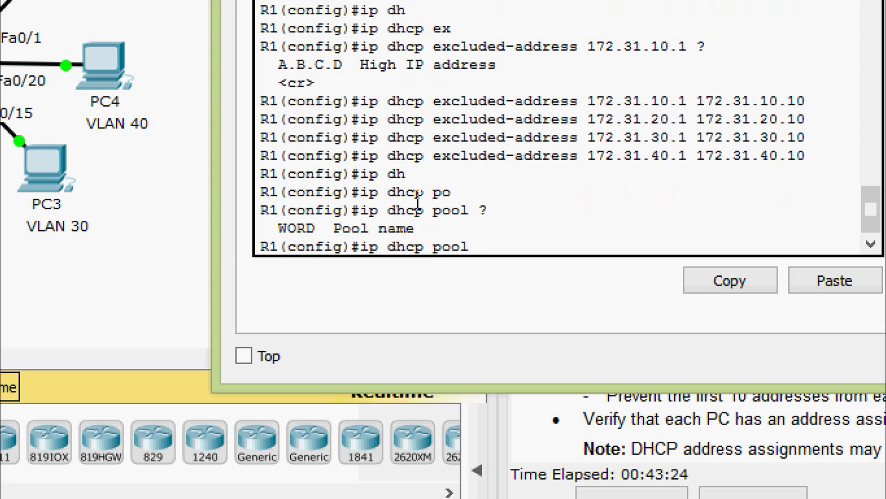
type("VLAN_10")
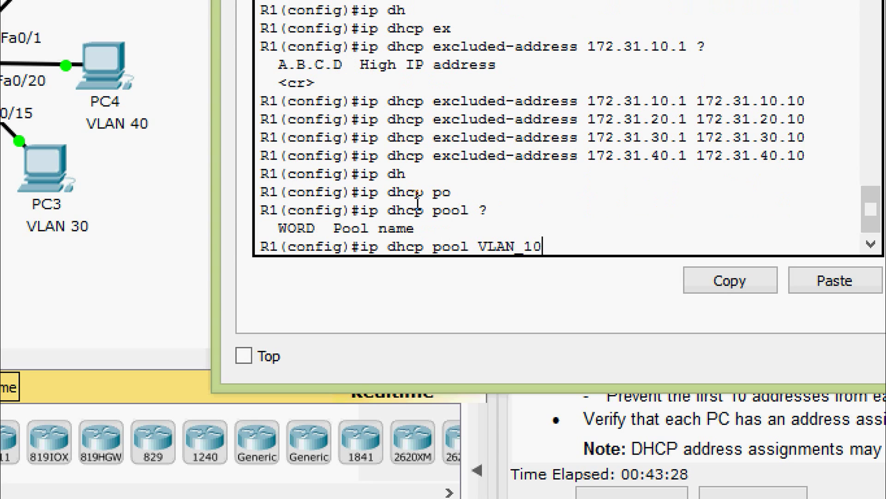
key("Return")
Assign network 172.31.10.0 with mask 255.255.255.224 to the VLAN_10 DHCP pool.
type("net")
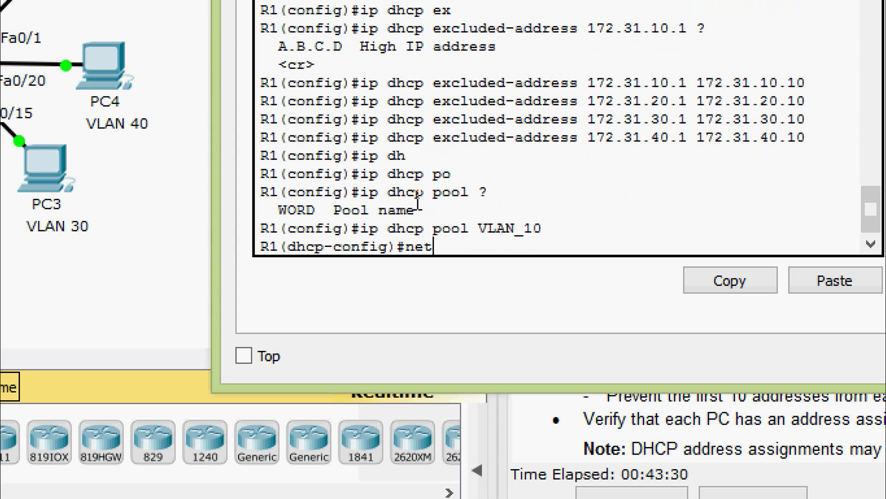
key("Tab")
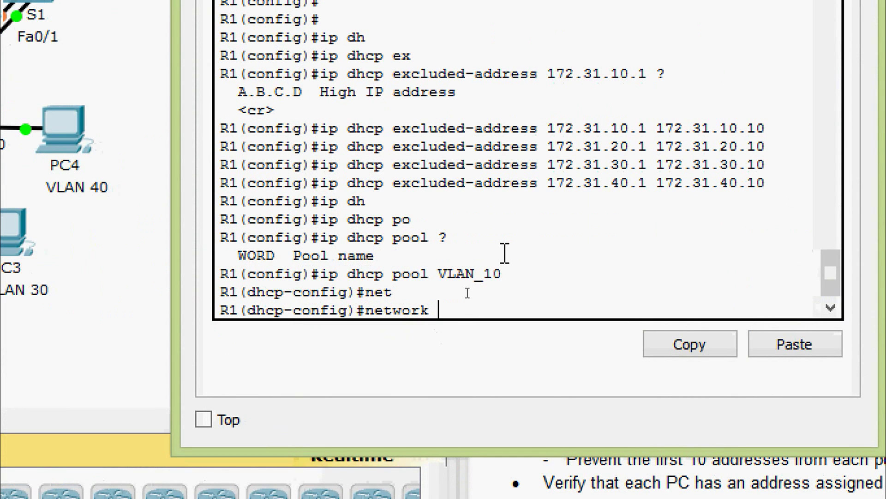
type("172.31")
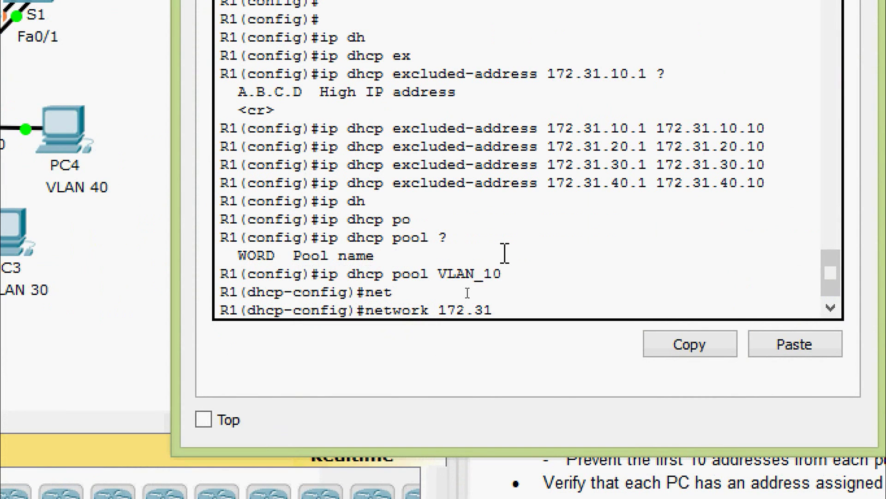
type(".10.0 ?")
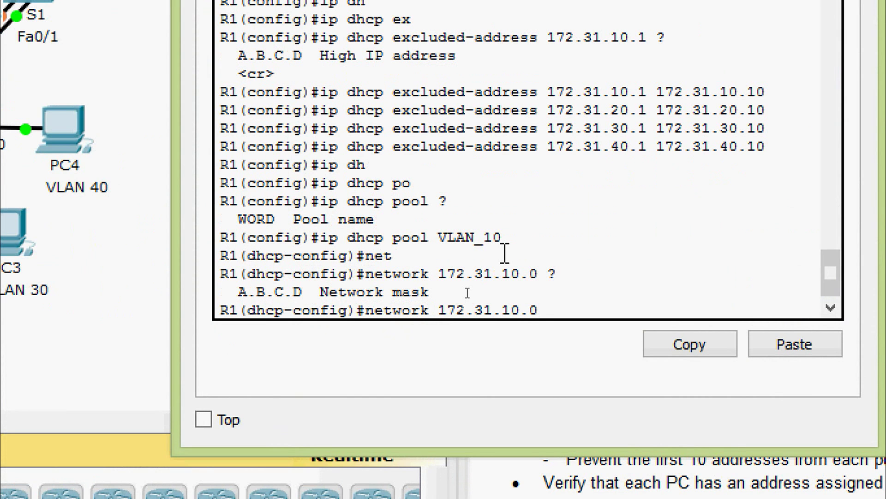
type("255.255.255")
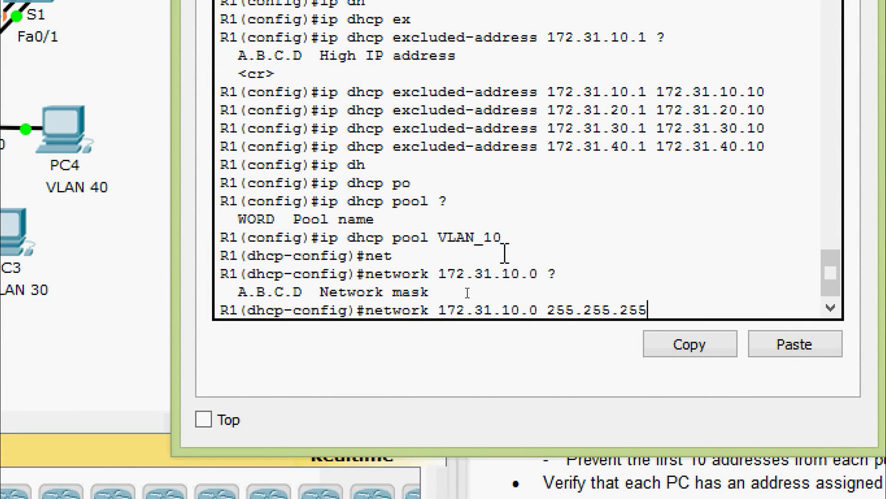
type(".224")
key("Return")
Set the default router of the VLAN_10 DHCP pool to 172.31.10.1.
type("de")
key("Tab")
type("fault-r")
key("Tab")
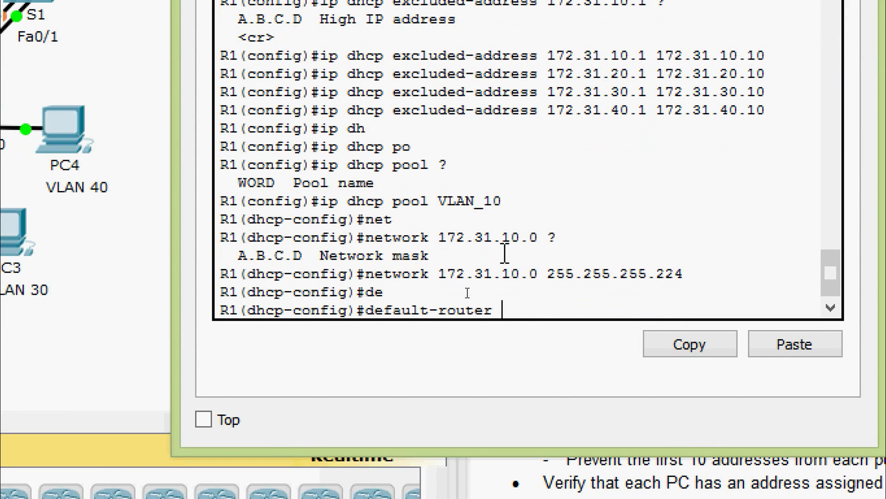
type("172.31.10")
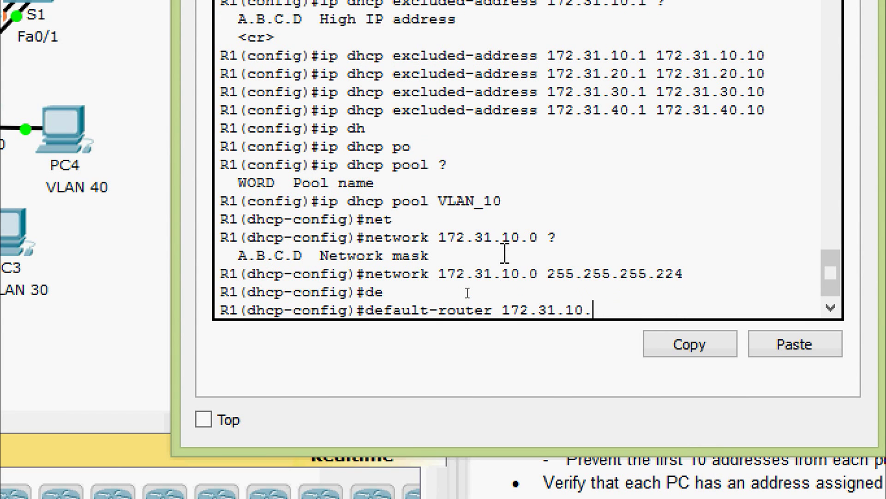
type(".1")
key("Return")
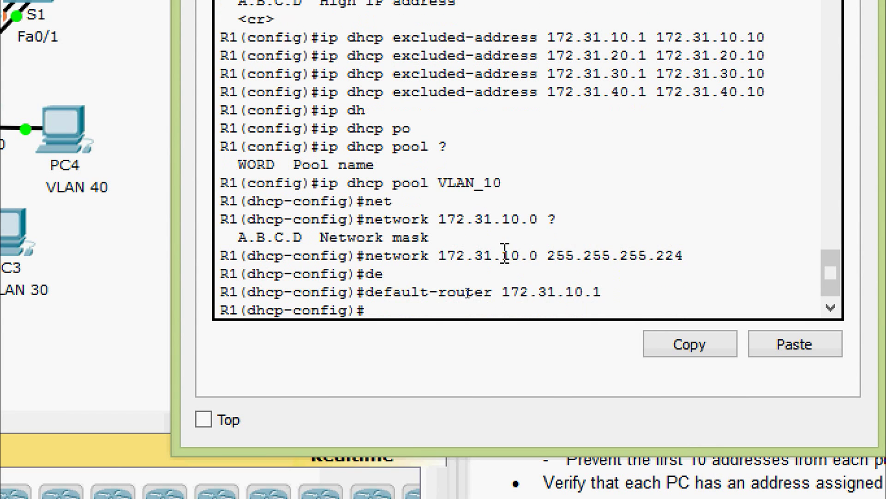
Set the DNS server of the VLAN_10 DHCP pool to 209.165.201.14.
type("dns")
key("Tab")
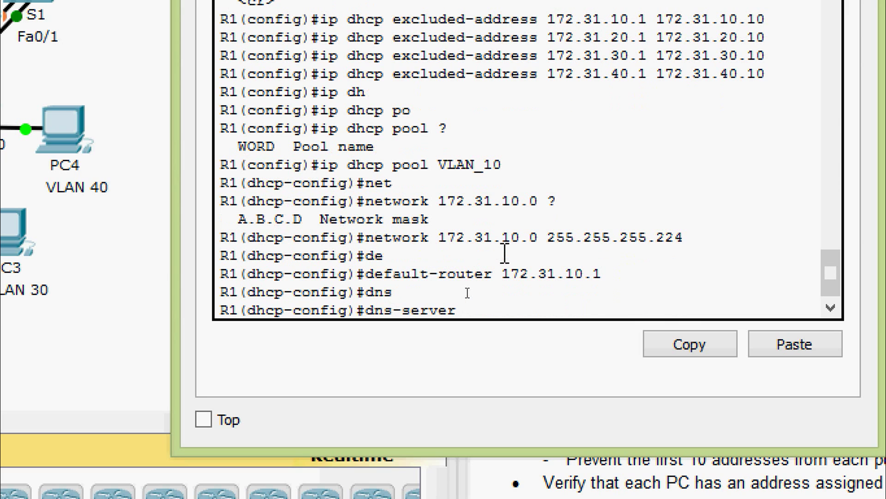
right_click(494, 311)
left_click(515, 349)
key("Return")
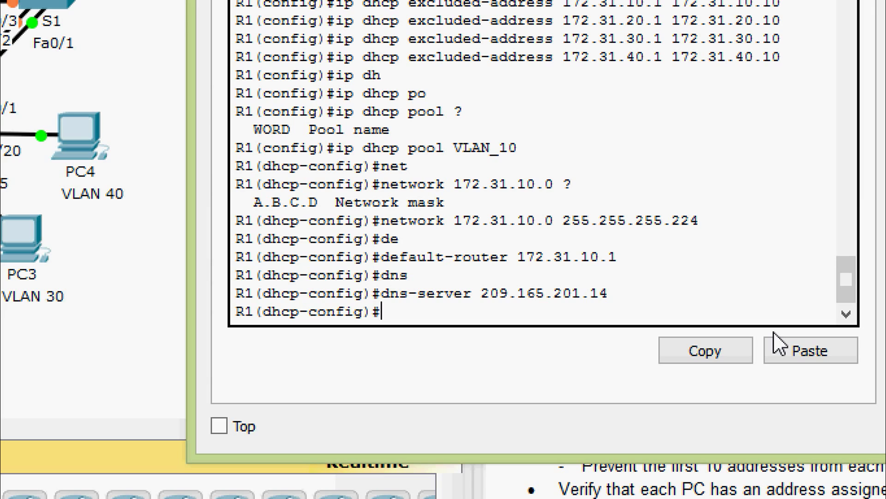
Create the DHCP pool VLAN_20 on R1 and enter its configuration mode.
type("ip dhc pool ")
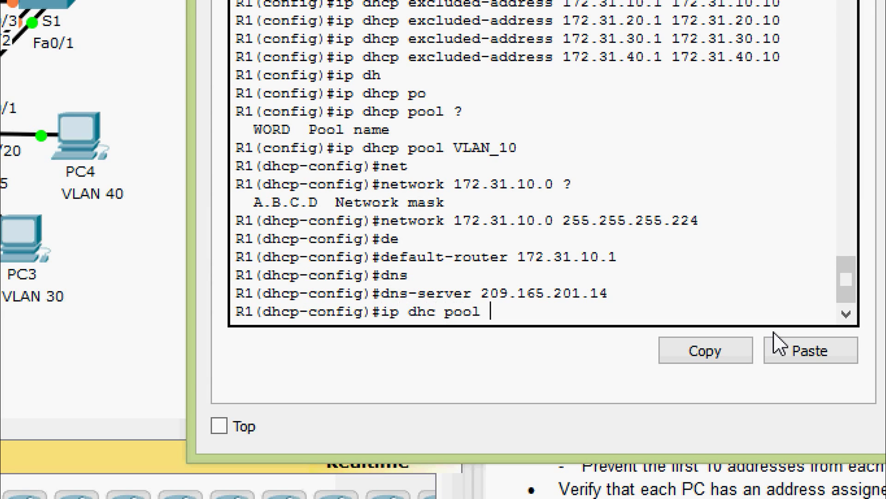
type("VLAN_20")
key("Return")
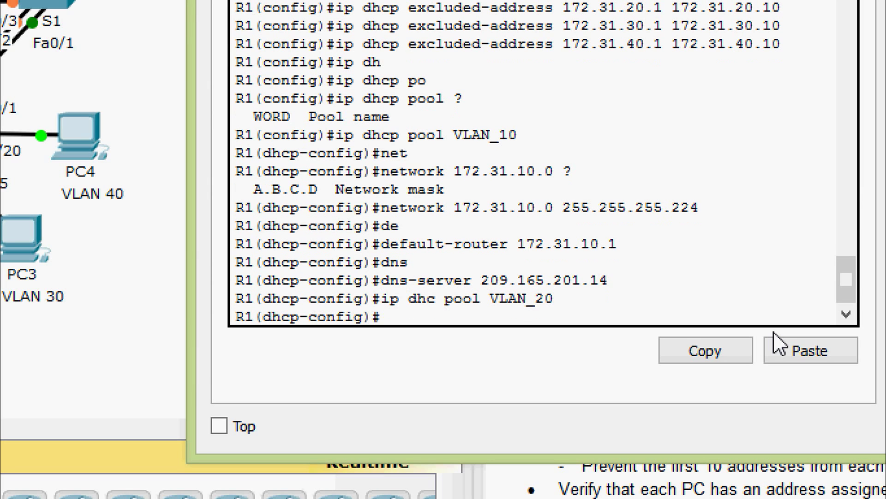
Assign network 172.31.20.0 with mask 255.255.255.240 to the VLAN_20 DHCP pool.
type("net")
key("Tab")
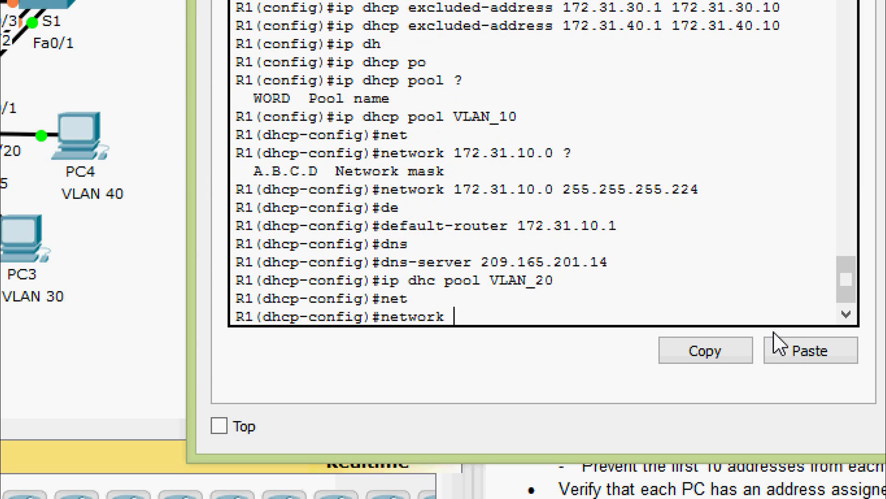
type("172.31.20.0 ")
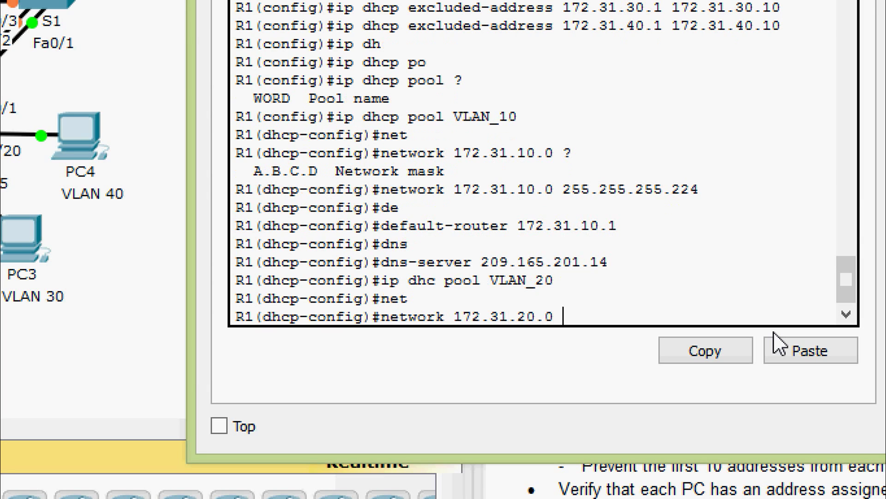
type("?")
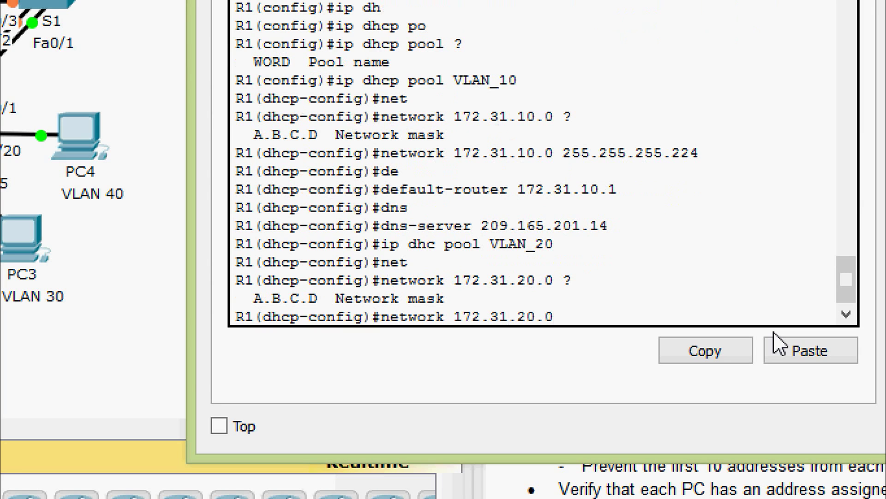
type("255.255.255.240")
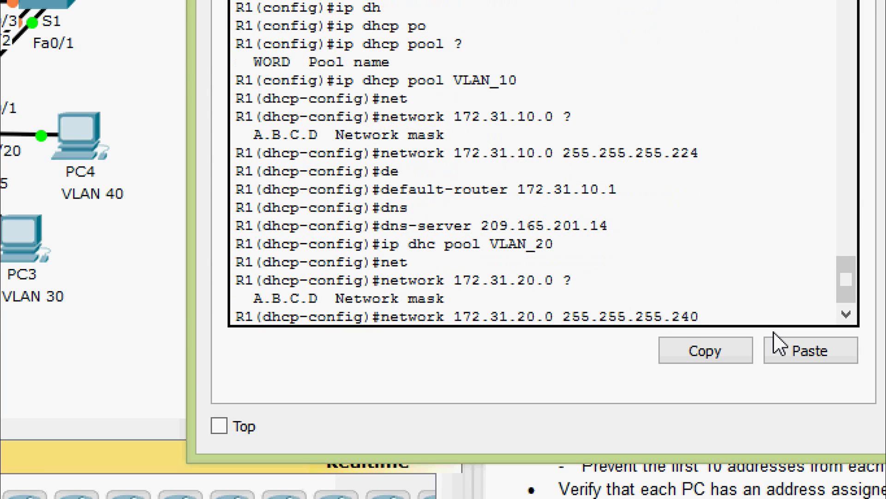
key("Return")
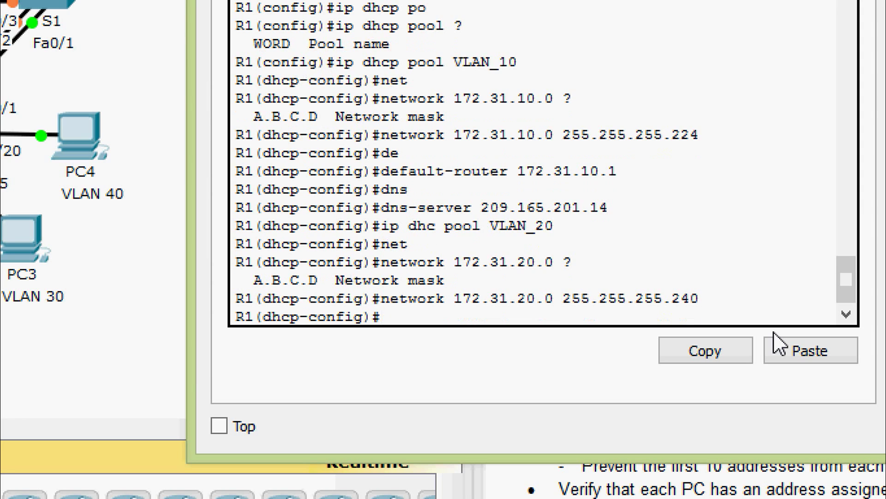
Set the default router of the VLAN_20 DHCP pool to 172.31.20.1.
type("de")
key("Tab")
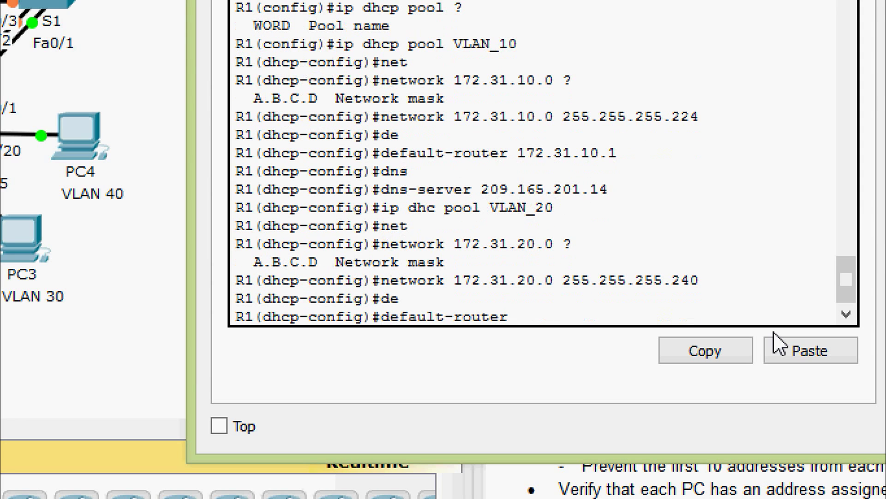
type("172.31.20")
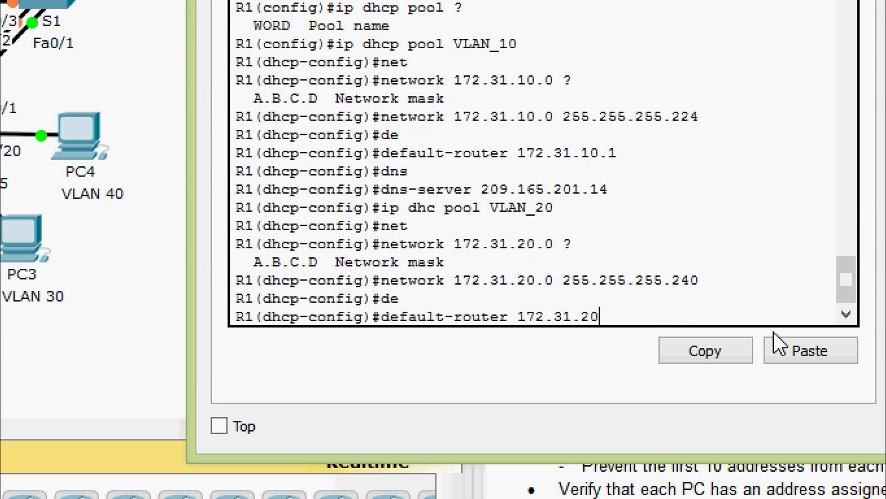
type(".1")
key("Return")
Set the DNS server of the VLAN_20 DHCP pool to 209.165.201.14.
type("dn")
key("Tab")
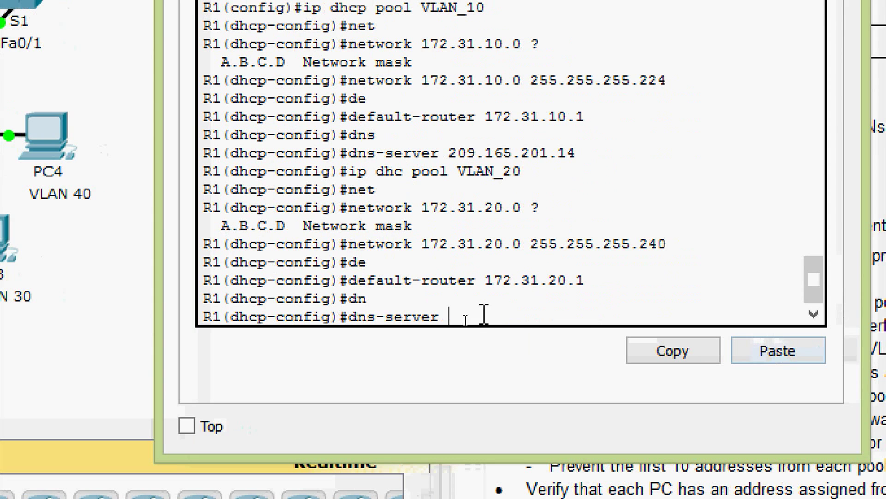
right_click(484, 316)
left_click(515, 359)
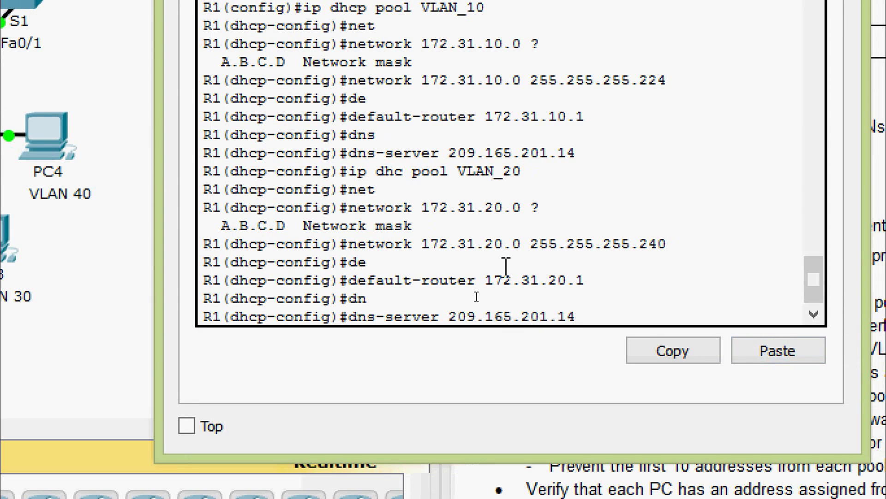
key("Return")
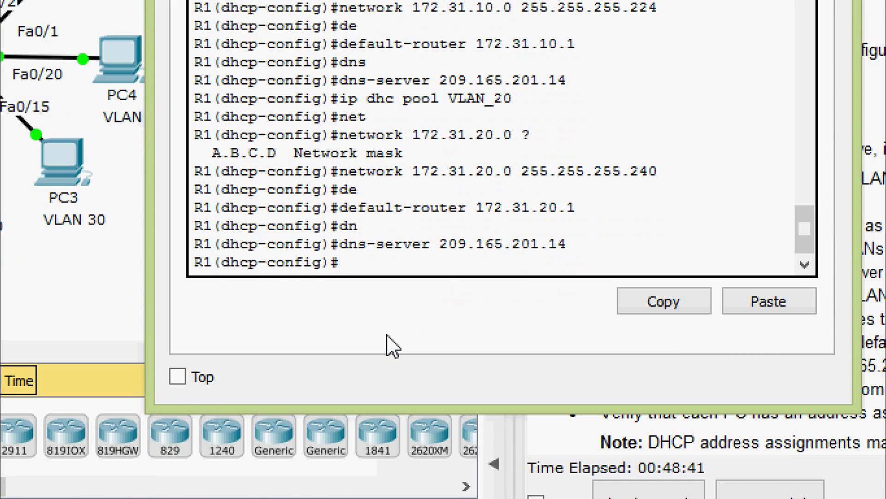
Create the DHCP pool VLAN_30 on R1 and enter its configuration mode.
type("ip dhcp pool")
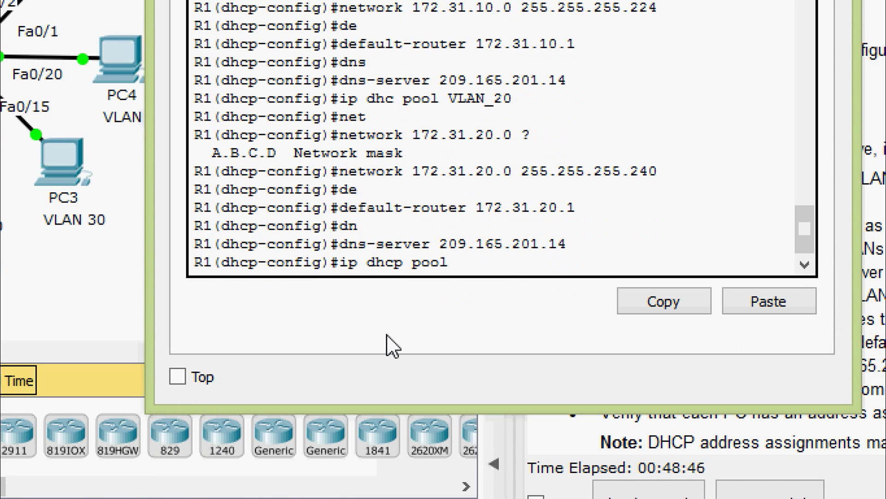
type(" VLAN_30")
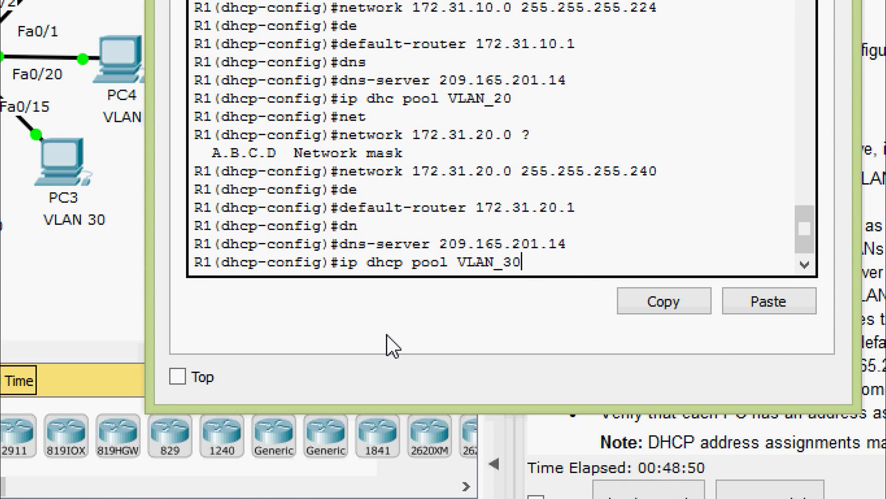
key("Return")
Assign network 172.31.30.0 with mask 255.255.255.128 to the VLAN_30 DHCP pool.
type("nfig)#net")
type("wo")
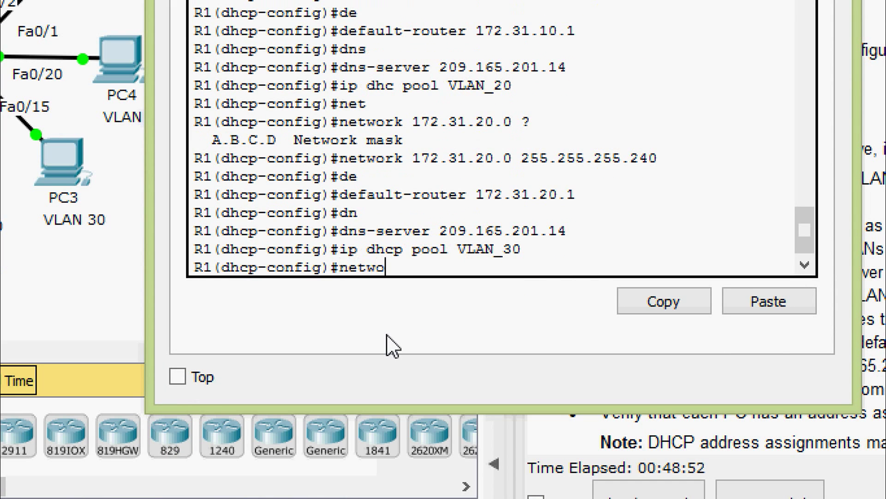
key("Tab")
type("17")
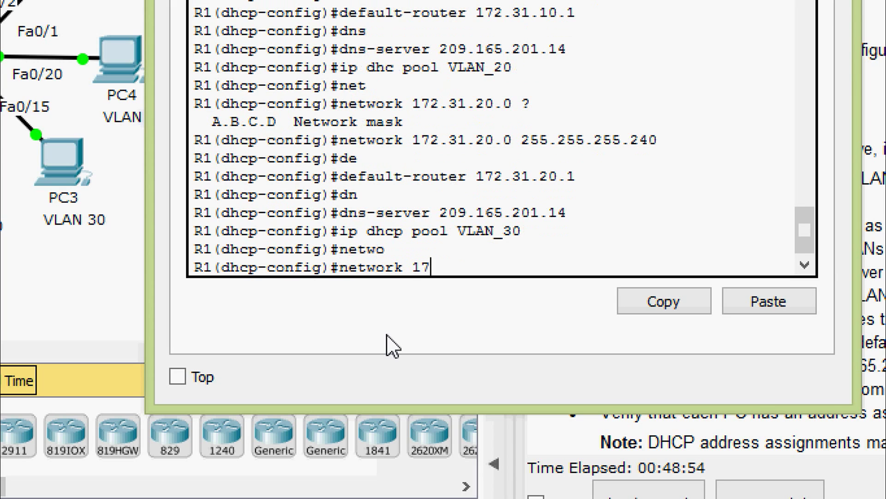
type("2.31.30.0")
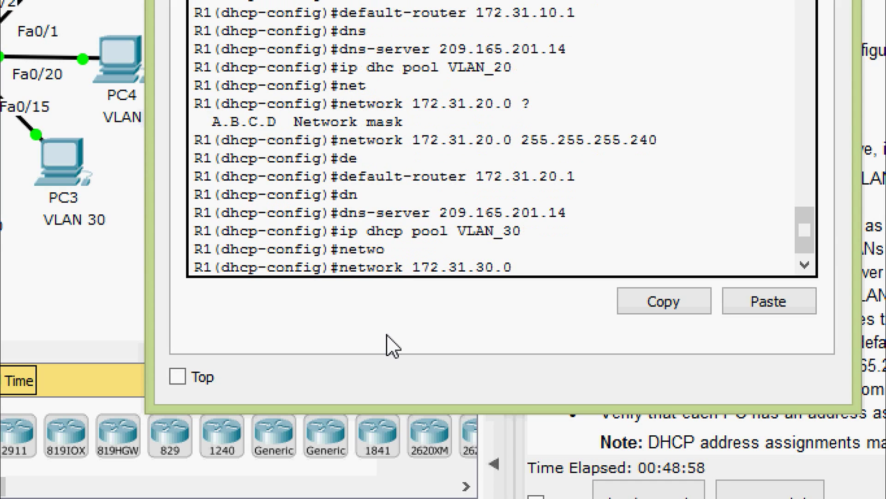
type(" ?")
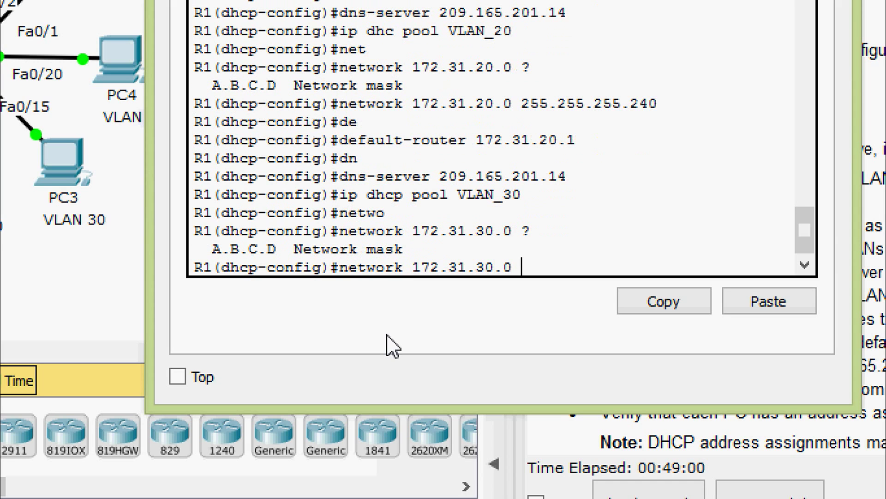
type("255.255")
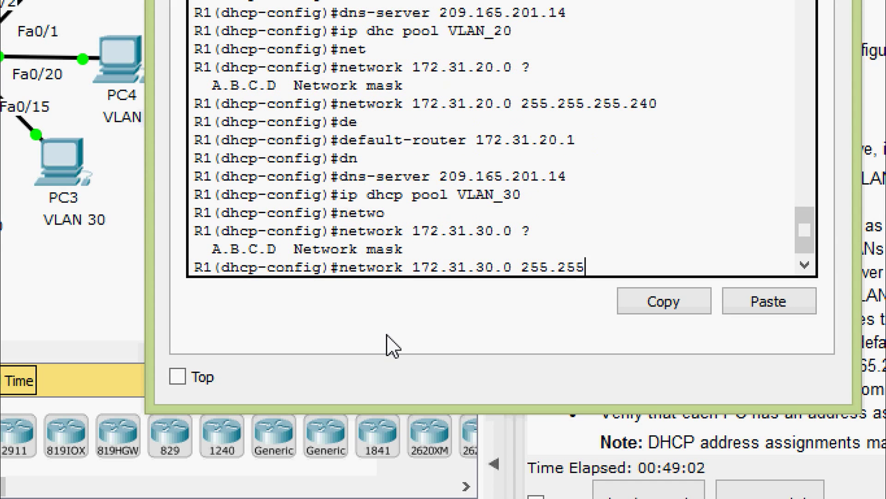
type(".255.128")
key("Return")
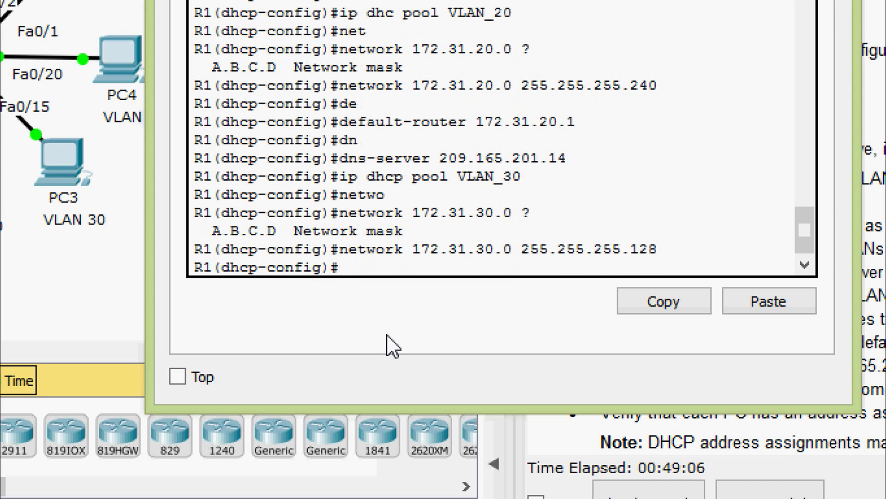
Set the default router of the VLAN_30 DHCP pool to 172.31.30.1.
type("de")
key("Tab")
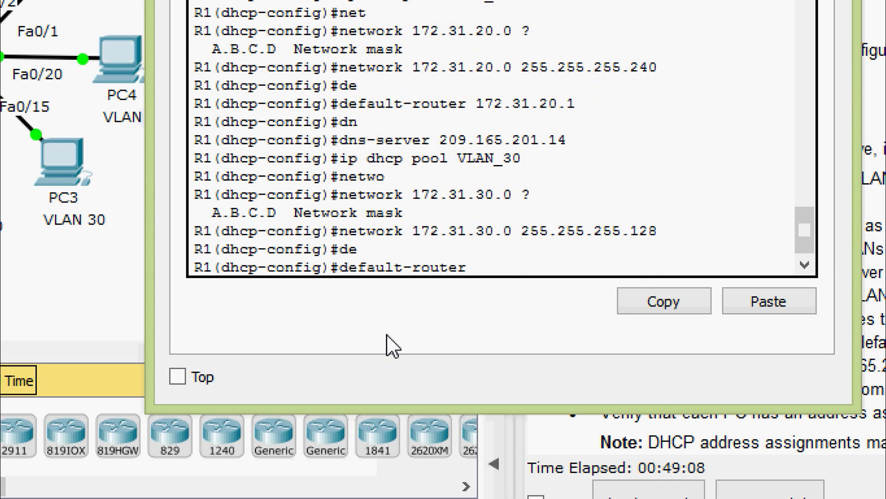
type("172.31.30")
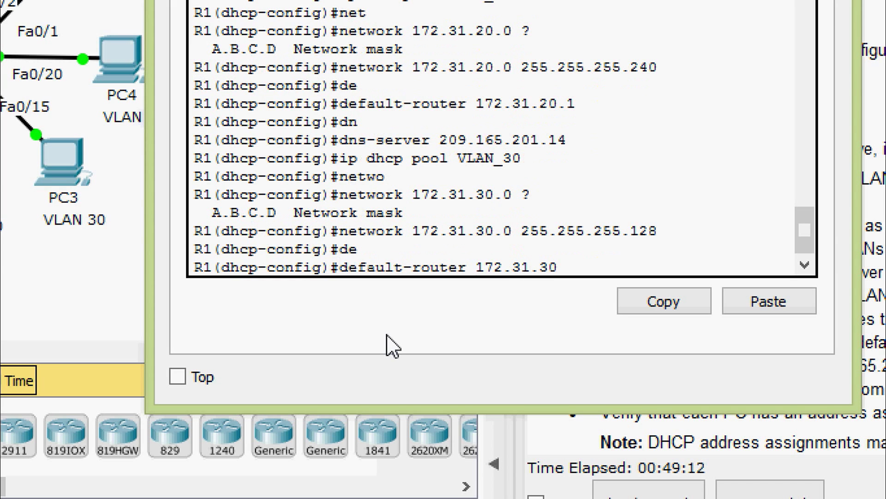
type(".1")
key("Return")
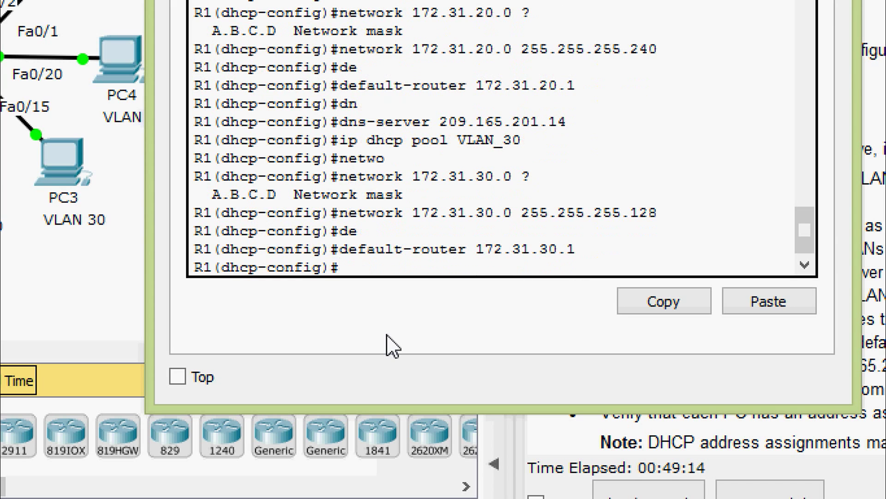
Set the DNS server of the VLAN_30 DHCP pool to 209.165.201.14.
type("dn")
key("Tab")
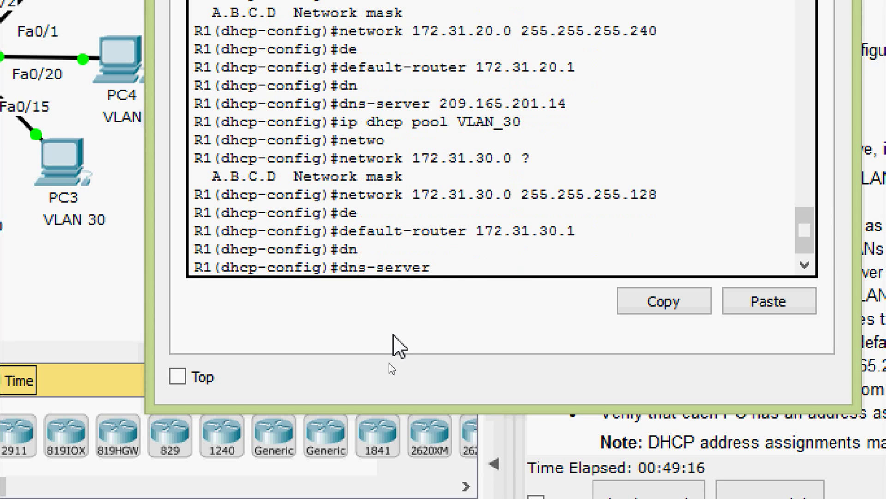
right_click(456, 269)
left_click(478, 308)
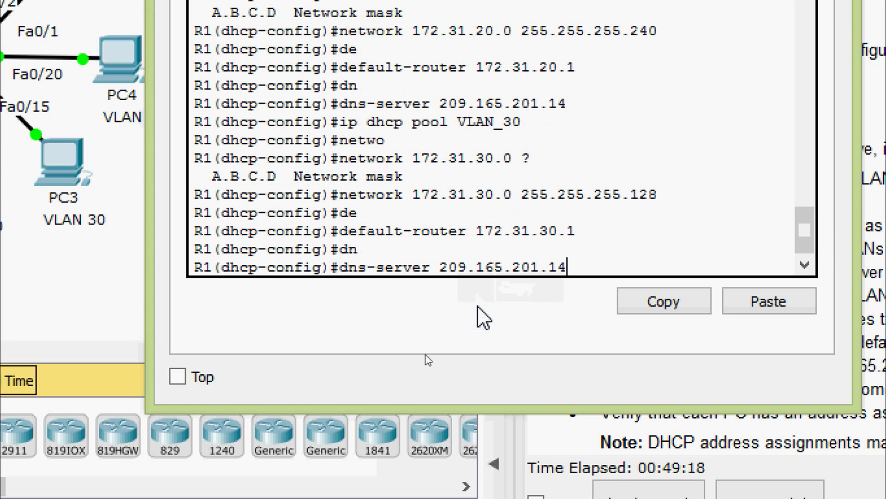
key("Return")
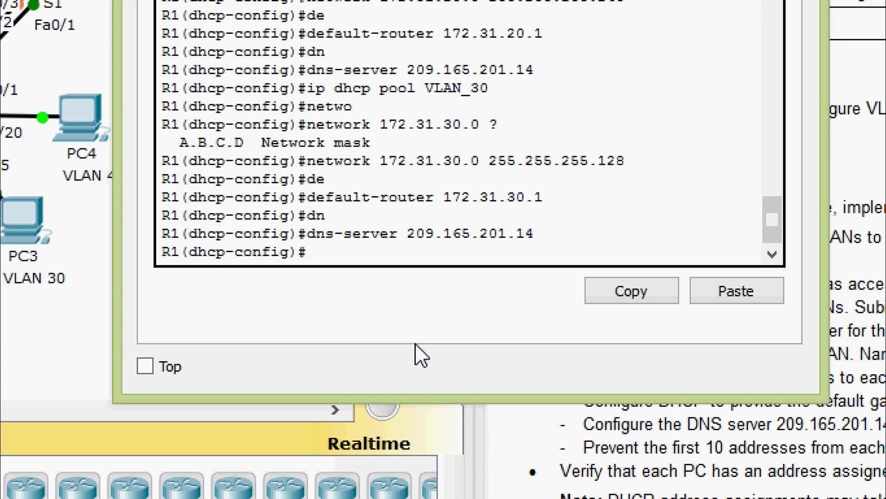
Create the DHCP pool VLAN_40 on R1 and enter its configuration mode.
type("ip dhcp ")
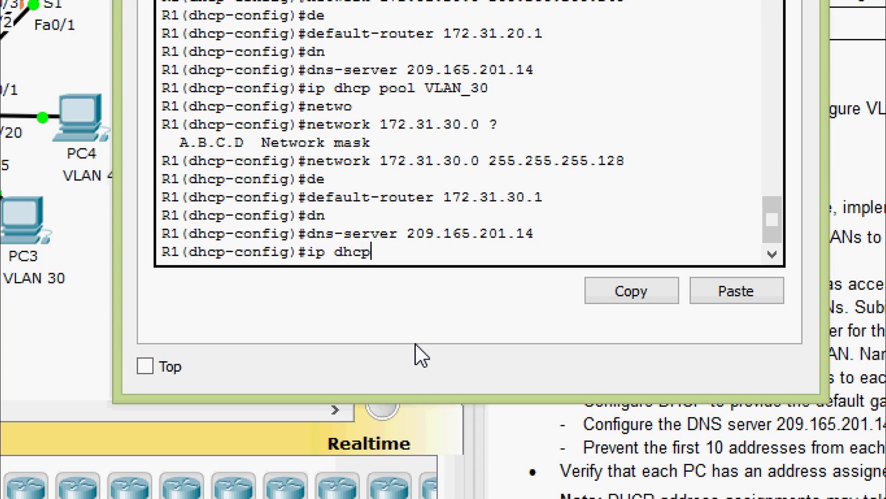
type("pool VL")
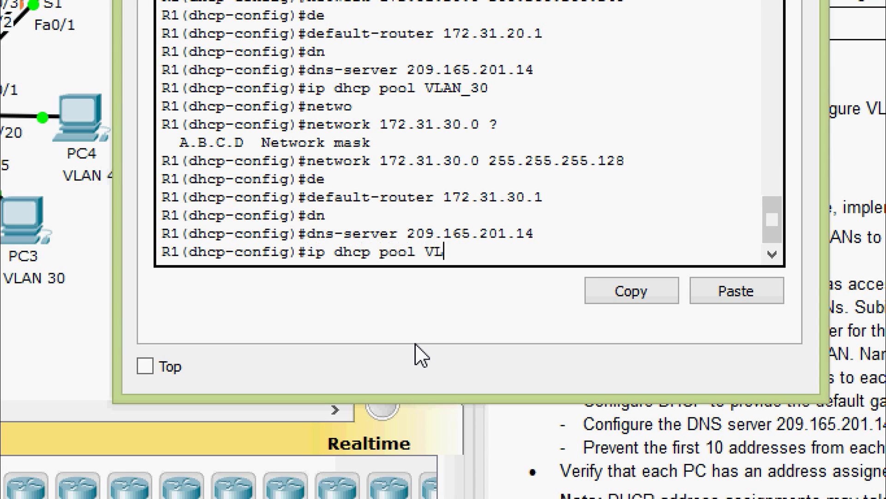
type("AN_40")
key("Return")
Assign network 172.31.40.0 with mask 255.255.255.192 to the VLAN_40 DHCP pool.
type("net")
key("Tab")
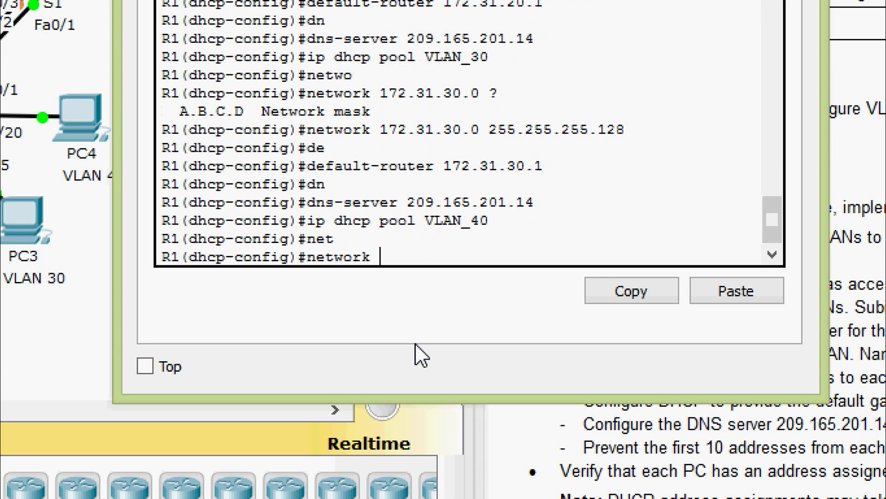
type("172.31.40.0 ?")
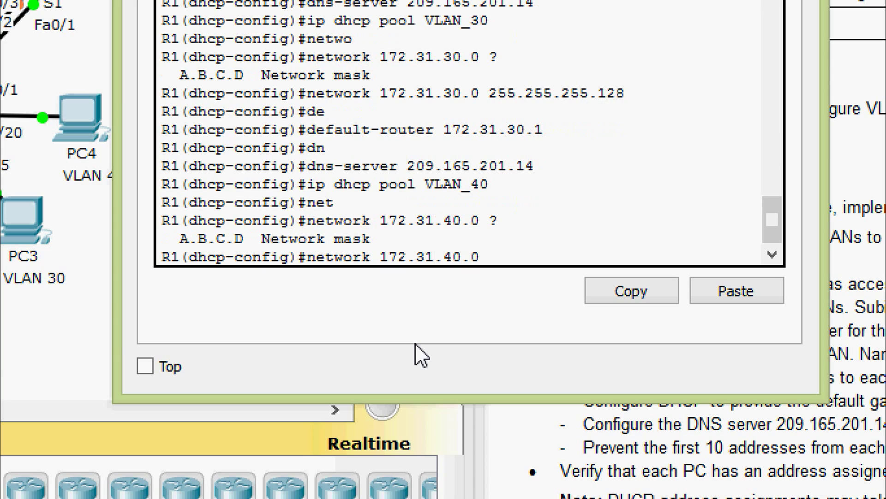
type("255.2")
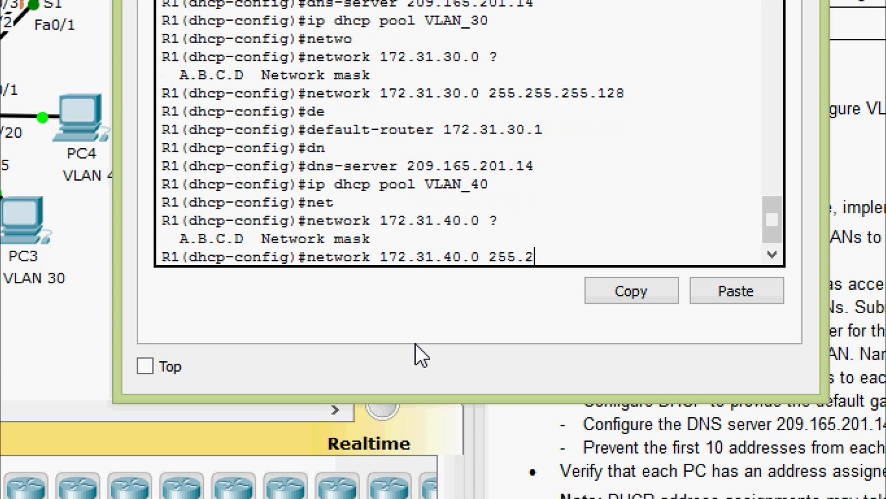
type("55.255.1")
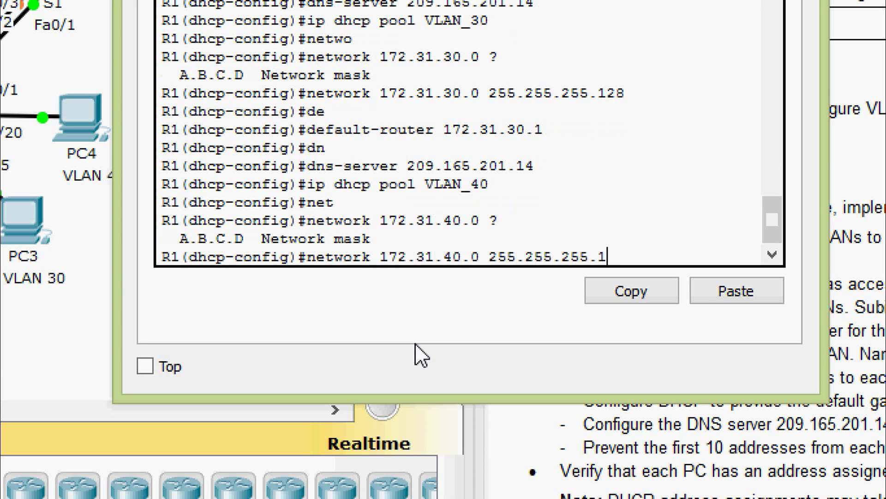
type("92")
key("Return")
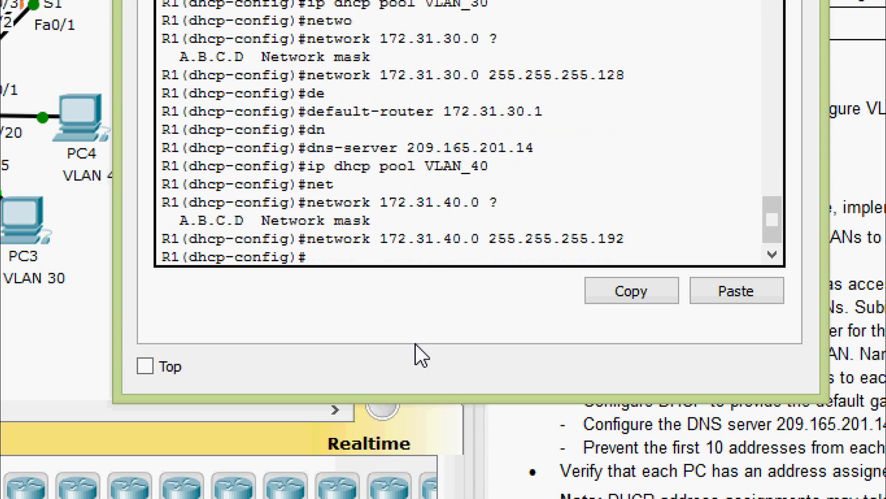
Set the default router of the VLAN_40 DHCP pool to 172.31.40.1.
type("de")
key("Tab")
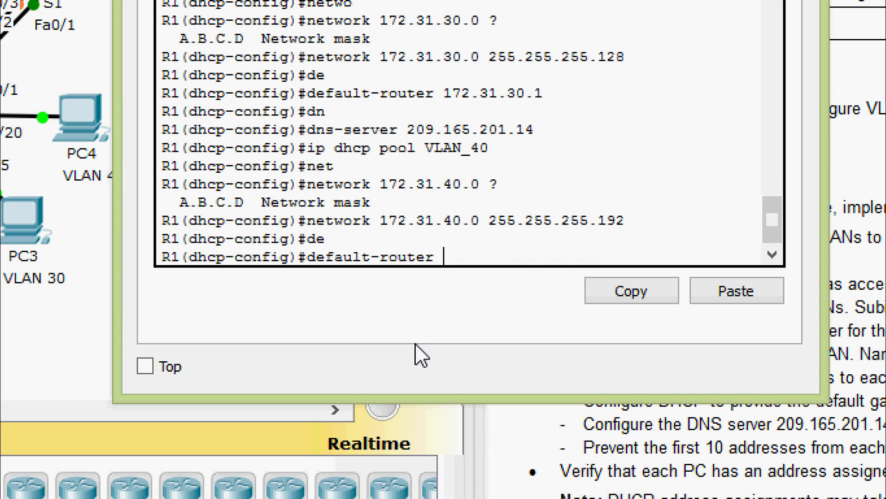
type("172.31.40.1")
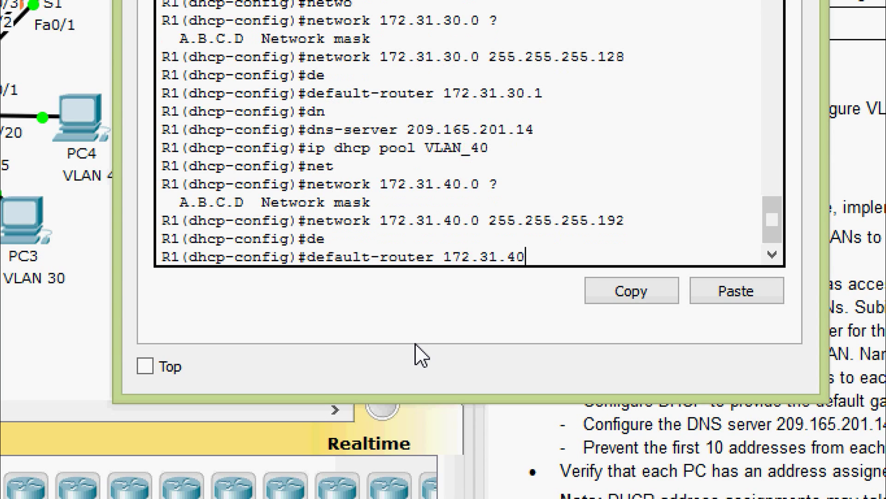
key("Return")
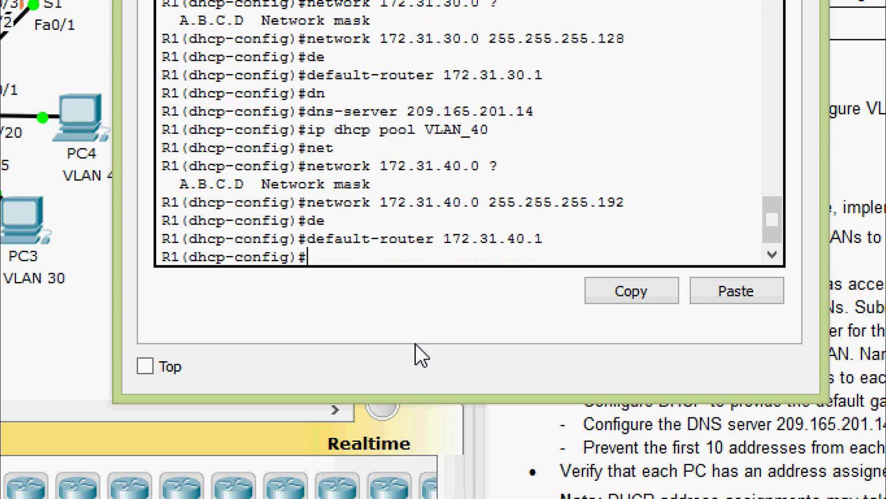
Set the DNS server of the VLAN_40 DHCP pool to 209.165.201.14.
type("dn")
key("Tab")
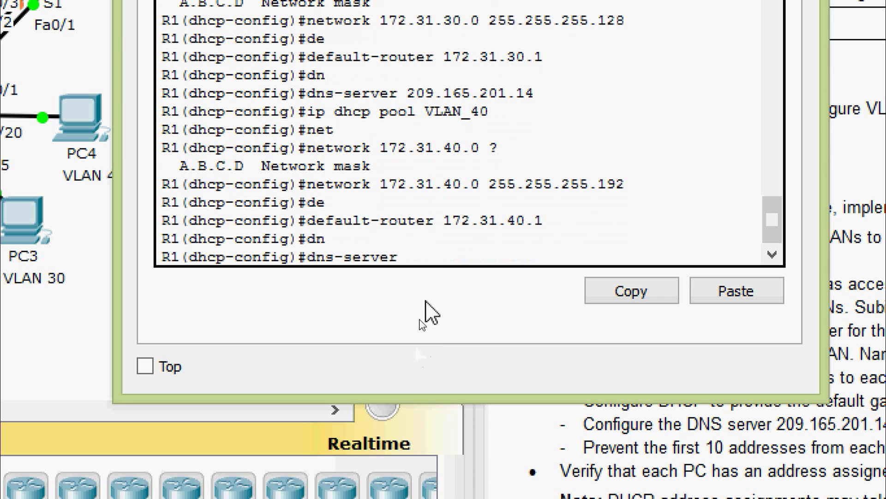
right_click(433, 259)
left_click(469, 307)
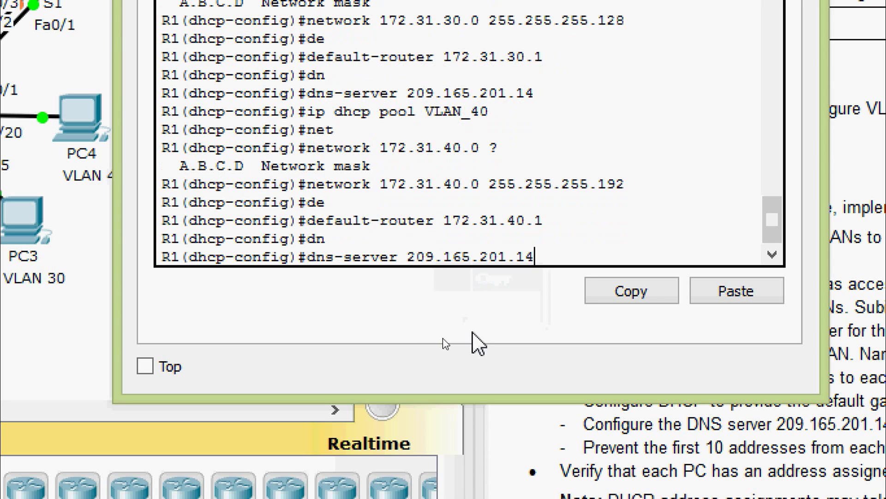
key("Return")
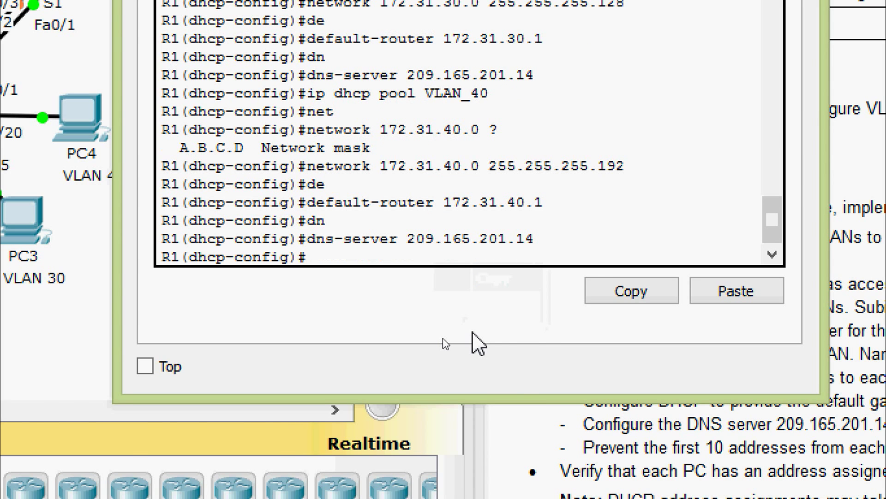
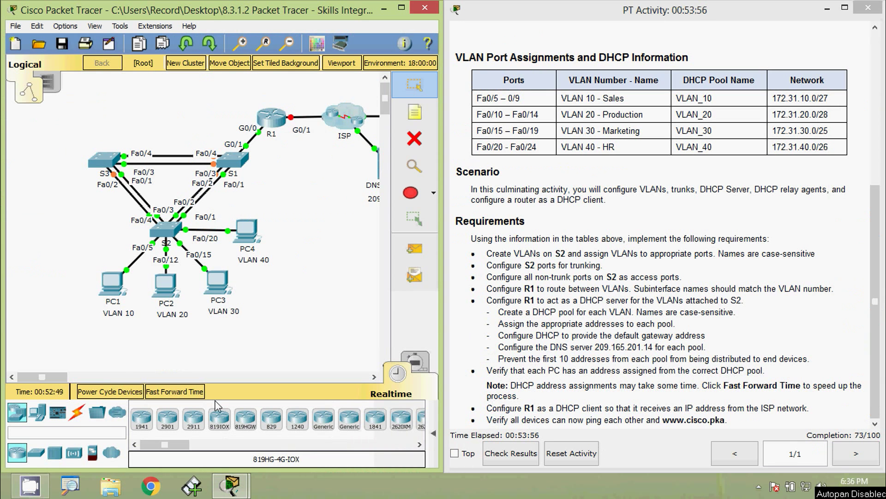
Open the command prompt on PC1 and display its current IP settings with ipconfig.
left_click(122, 284)
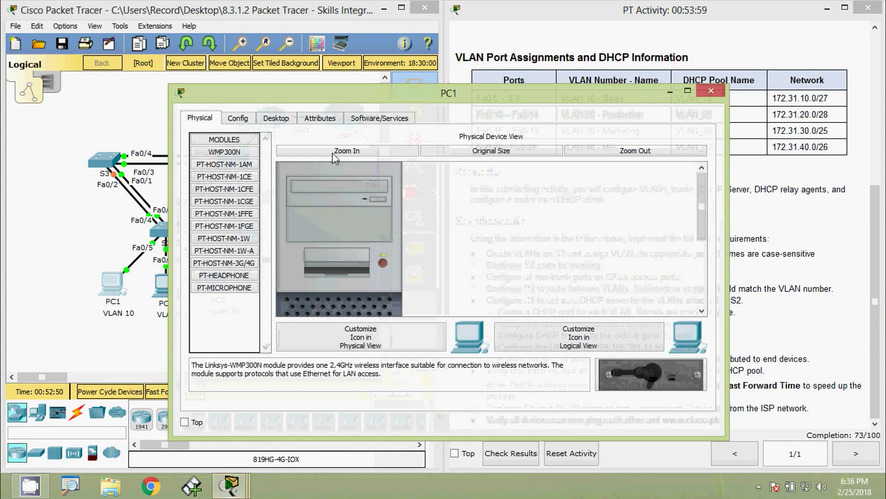
left_click_drag(365, 91, 374, 52)
left_click(283, 78)
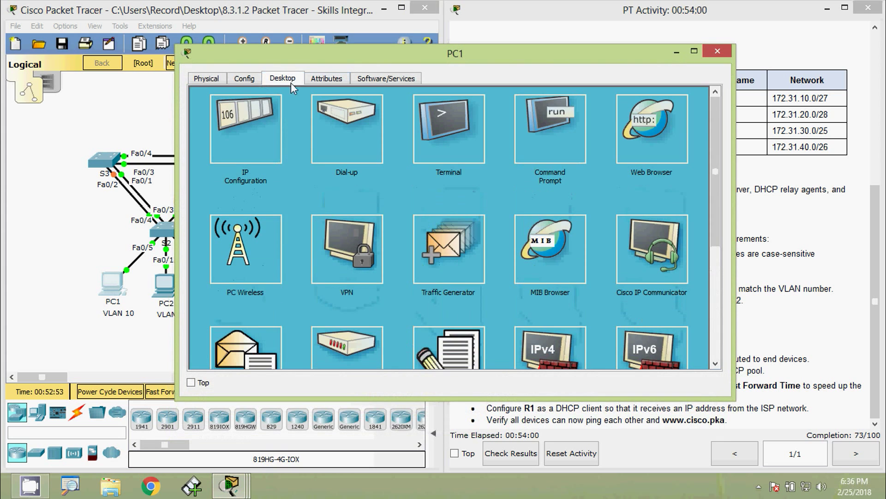
left_click(537, 132)
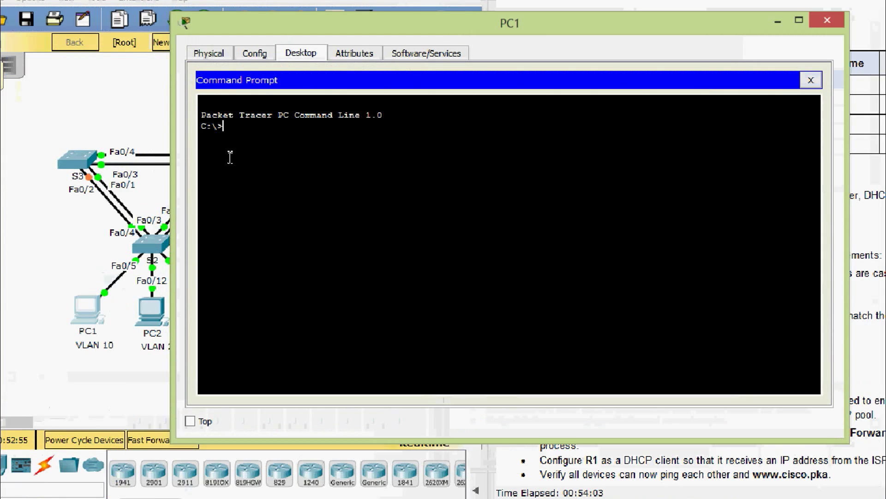
type("ipconfig")
key("Return")
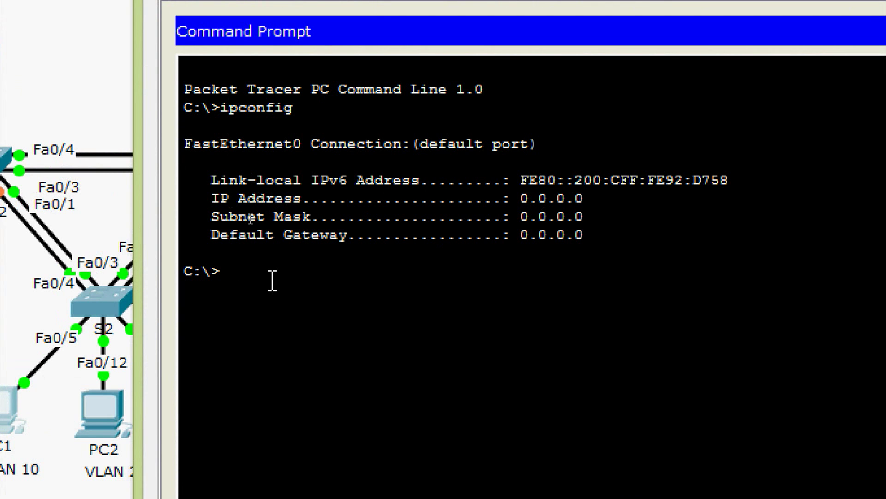
Request a DHCP lease on PC1 with ipconfig /renew, check the assigned address, mask, gateway and DNS server, and close PC1.
type("ipconfig /renew")
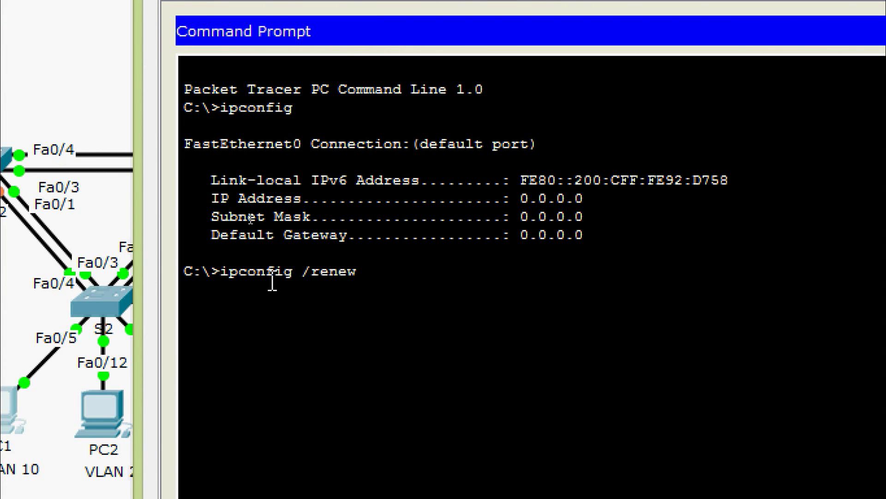
key("Return")
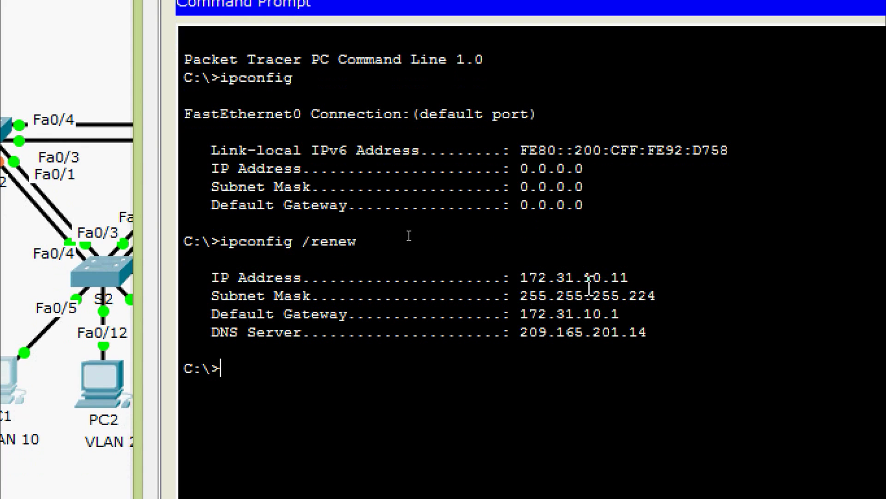
left_click_drag(585, 277, 629, 277)
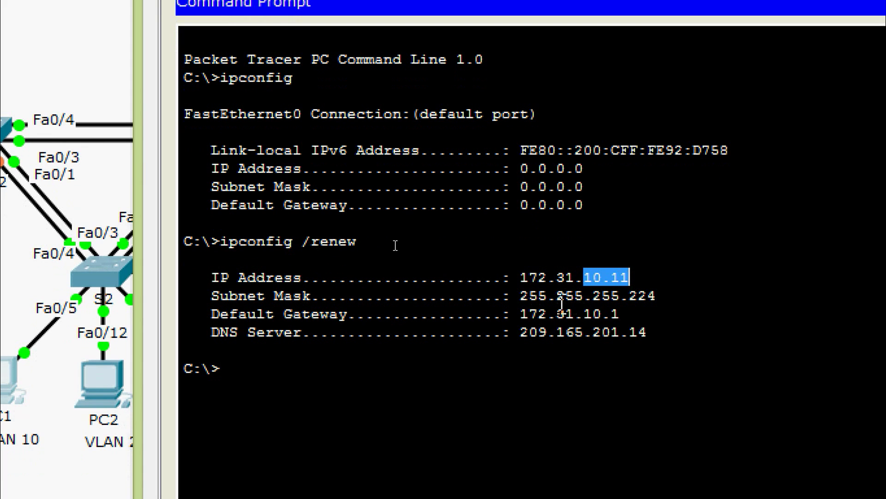
left_click_drag(529, 295, 637, 295)
left_click_drag(511, 314, 631, 314)
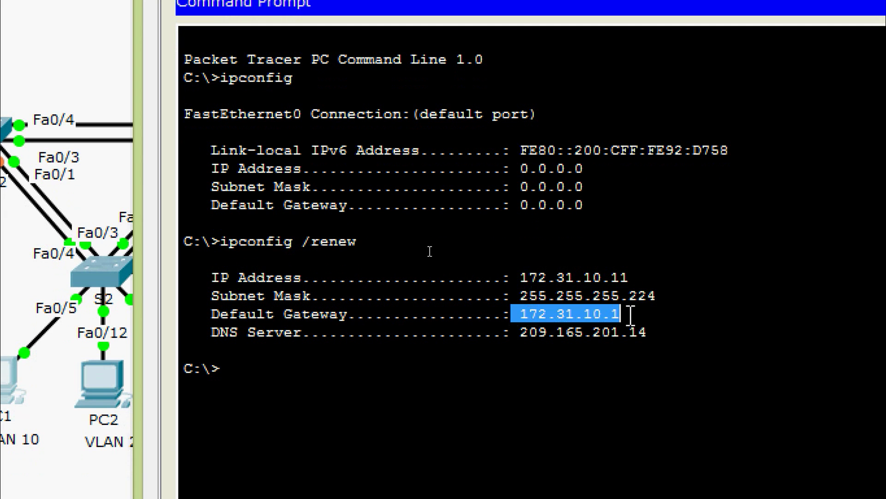
left_click_drag(513, 333, 665, 331)
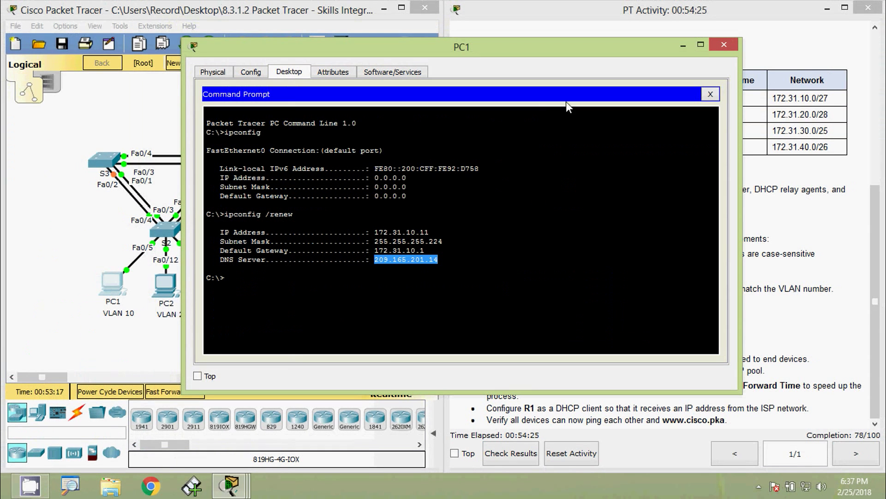
left_click(724, 45)
Open the command prompt on PC2 and display its current IP settings with ipconfig.
left_click(168, 289)
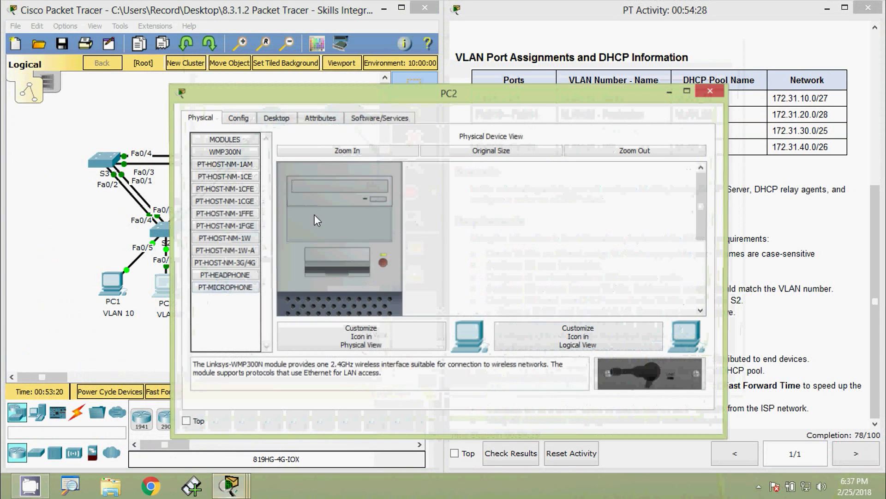
left_click(289, 118)
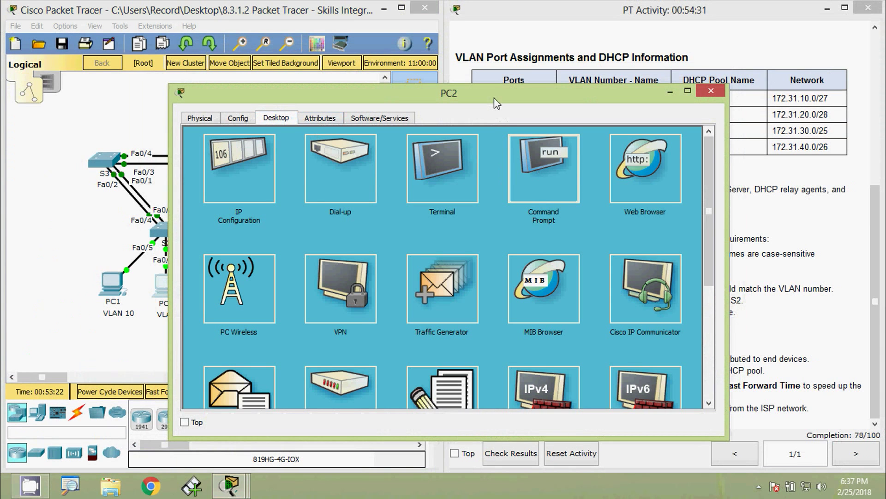
left_click(537, 182)
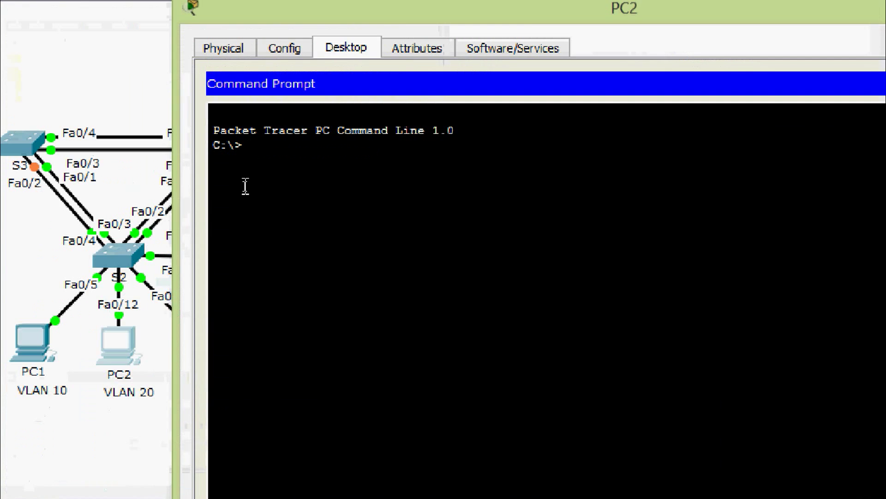
type("ipconfig")
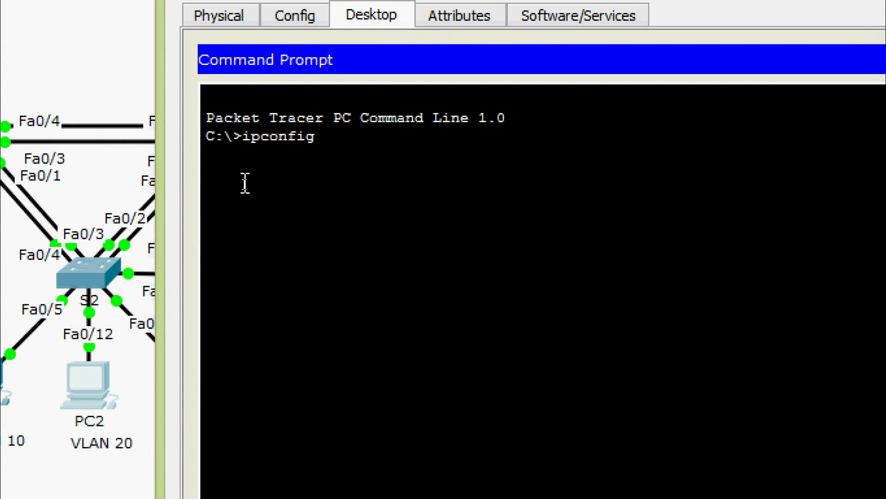
key("Return")
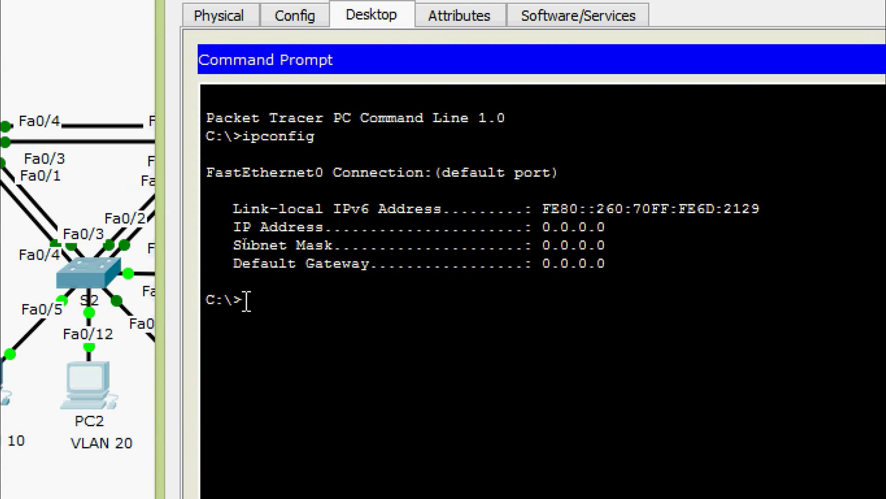
Request a DHCP lease on PC2 with ipconfig /renew, check the assigned address, mask, gateway and DNS server, and close PC2.
type("ipconfig ")
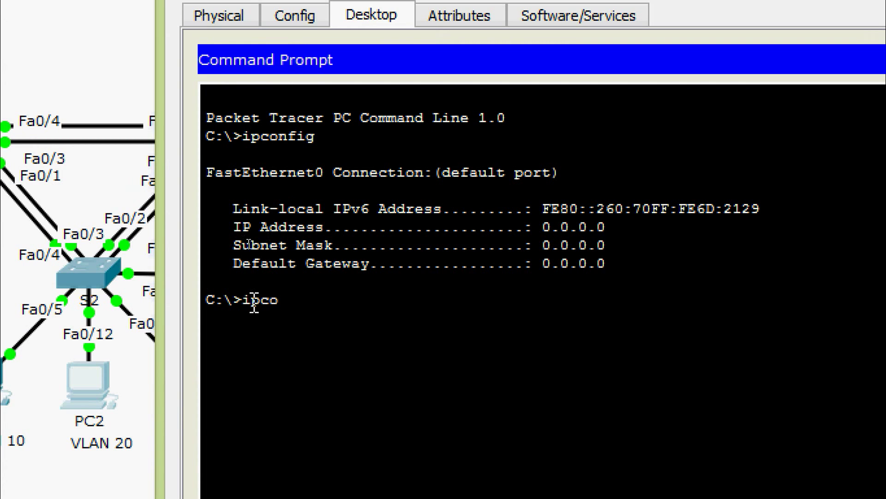
type("/renew")
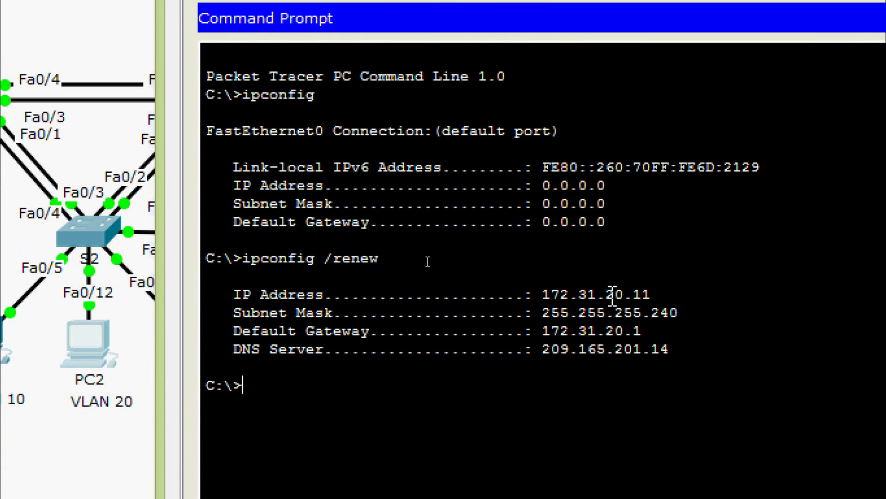
left_click_drag(608, 294, 662, 294)
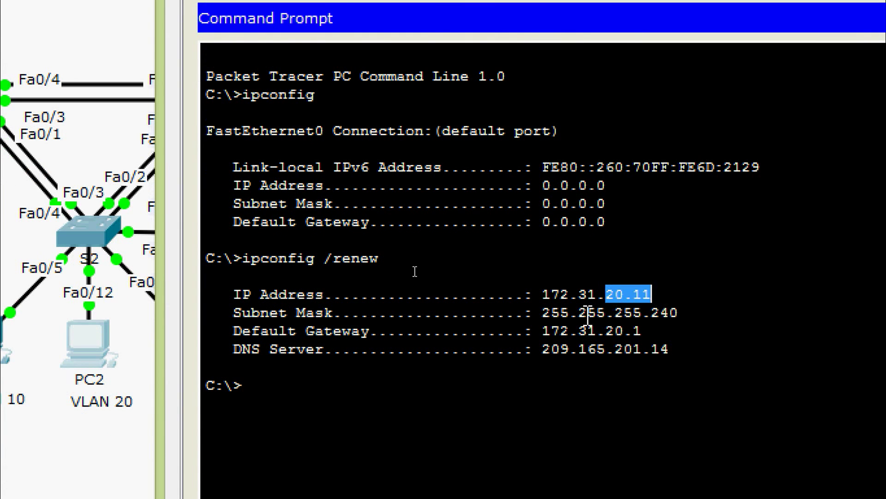
left_click_drag(588, 313, 679, 313)
left_click_drag(595, 332, 655, 332)
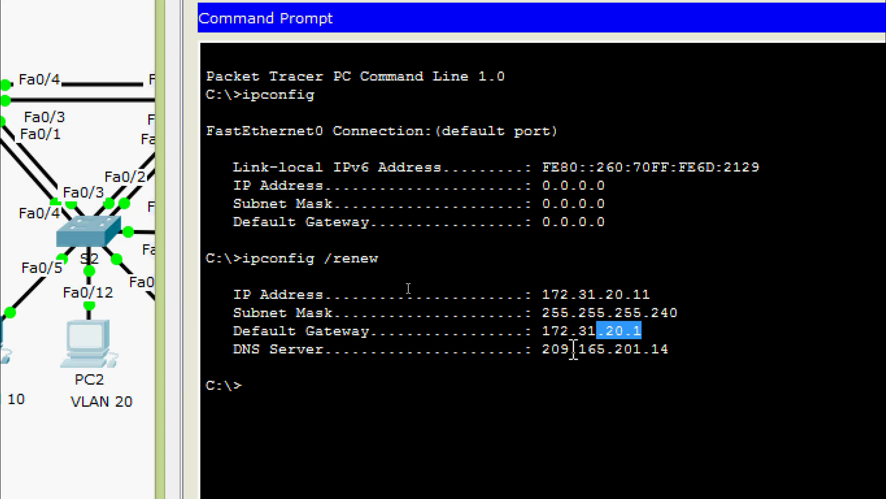
left_click_drag(570, 349, 688, 350)
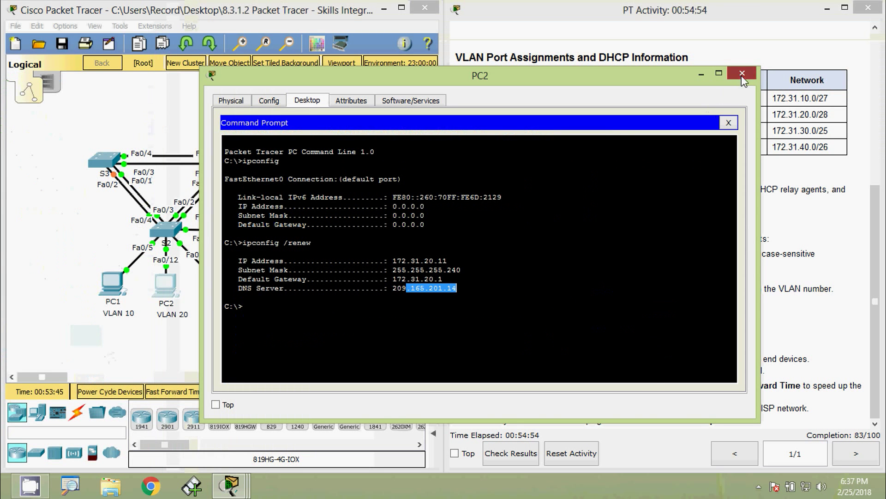
left_click(742, 73)
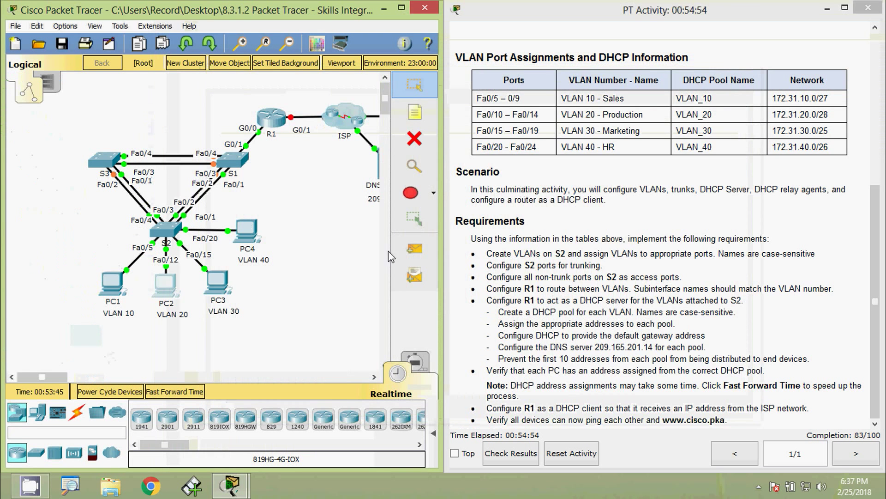
Open the command prompt on PC3 and display its current IP settings with ipconfig.
left_click(217, 280)
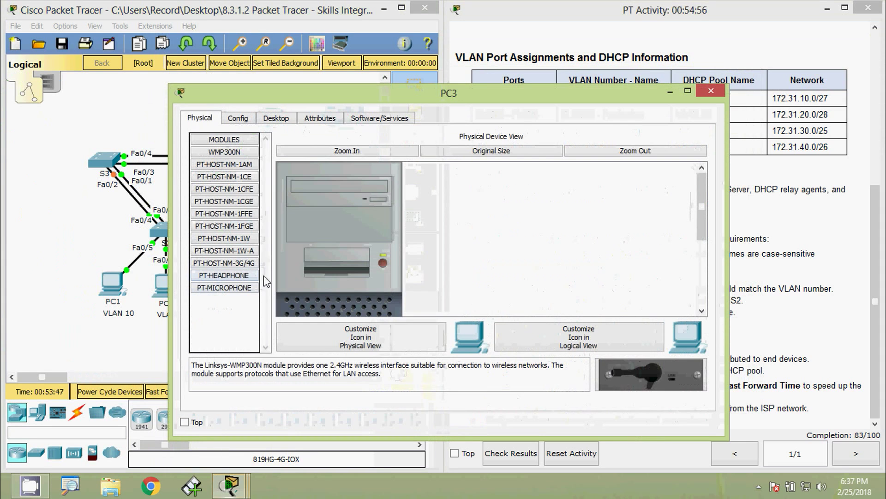
left_click(276, 117)
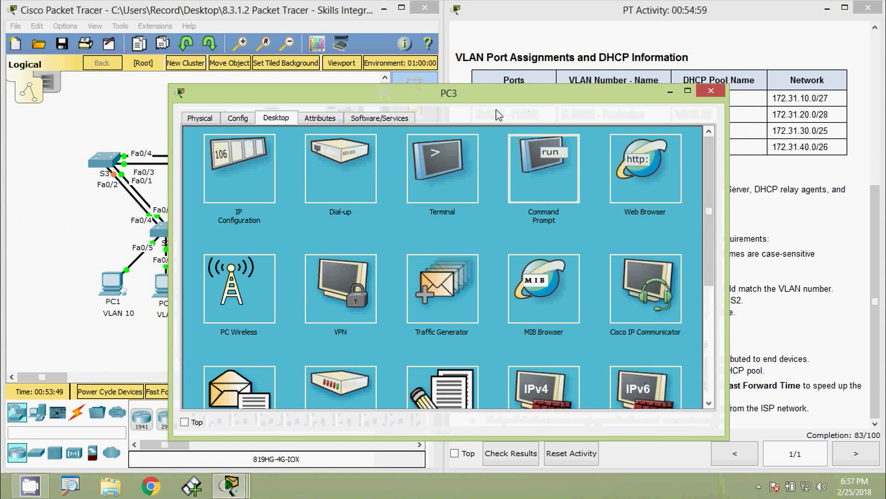
left_click(539, 170)
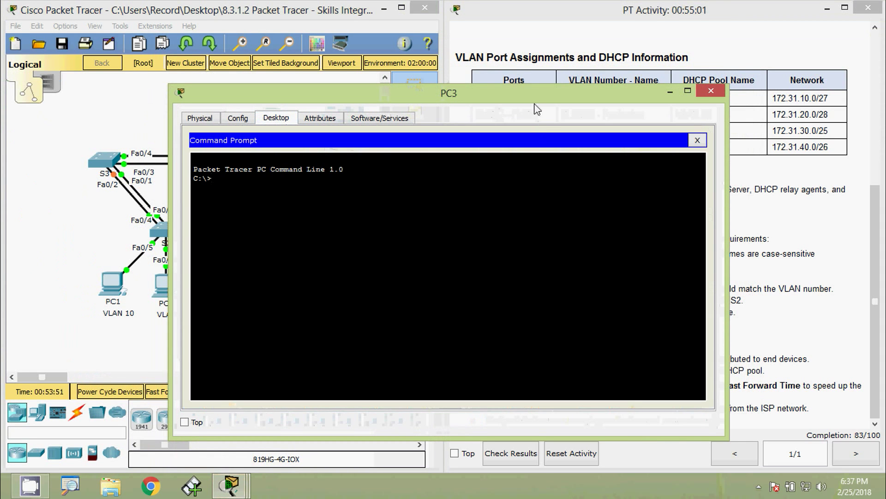
left_click_drag(553, 89, 607, 46)
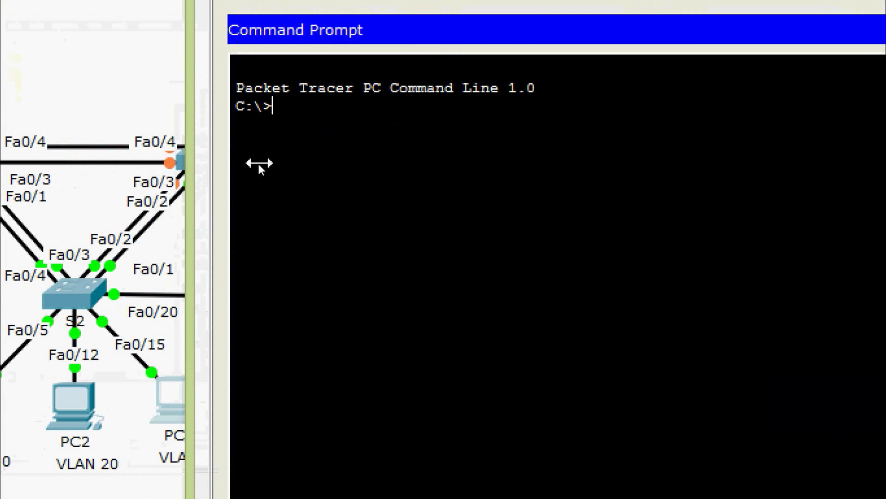
type("ipconfig")
key("Return")
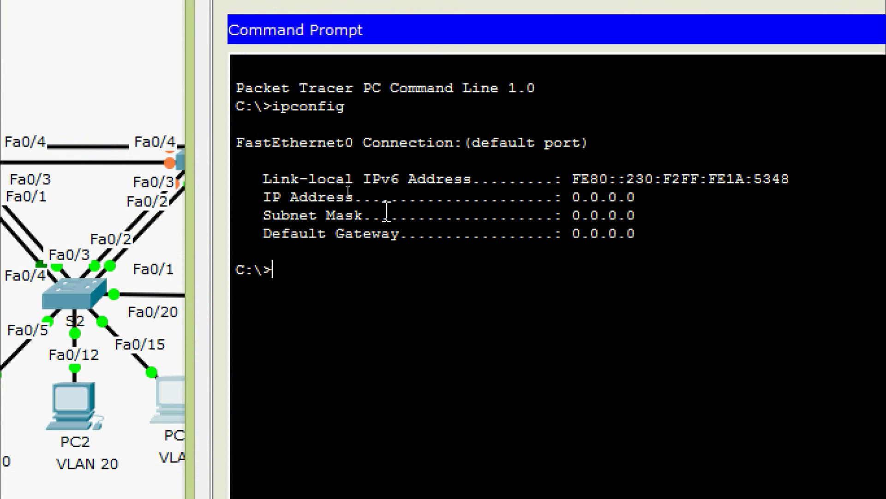
Request a DHCP lease on PC3 with ipconfig /renew, check the assigned address, mask, gateway and DNS server, and close PC3.
key("Up")
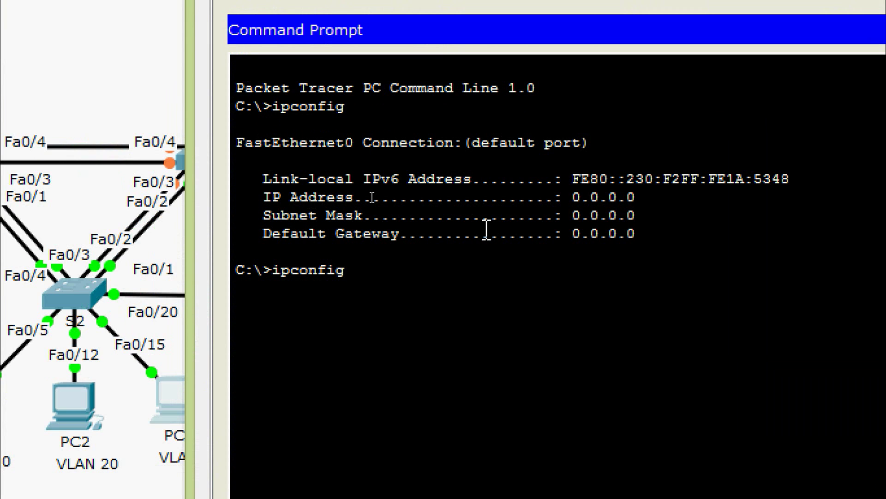
type("/renew")
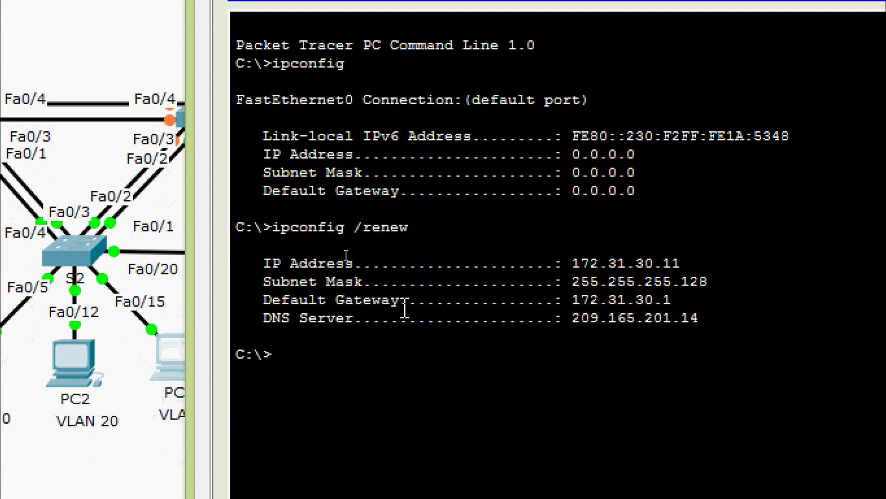
left_click_drag(572, 264, 681, 263)
left_click_drag(572, 282, 709, 282)
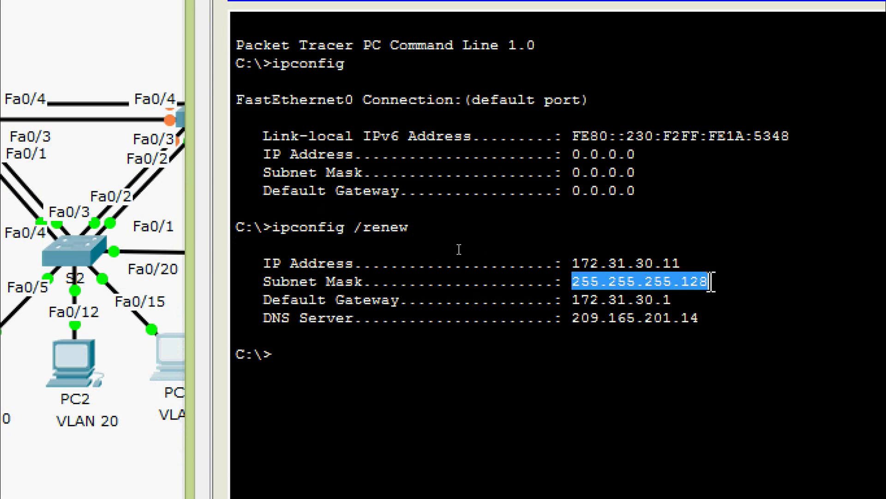
left_click_drag(572, 299, 700, 318)
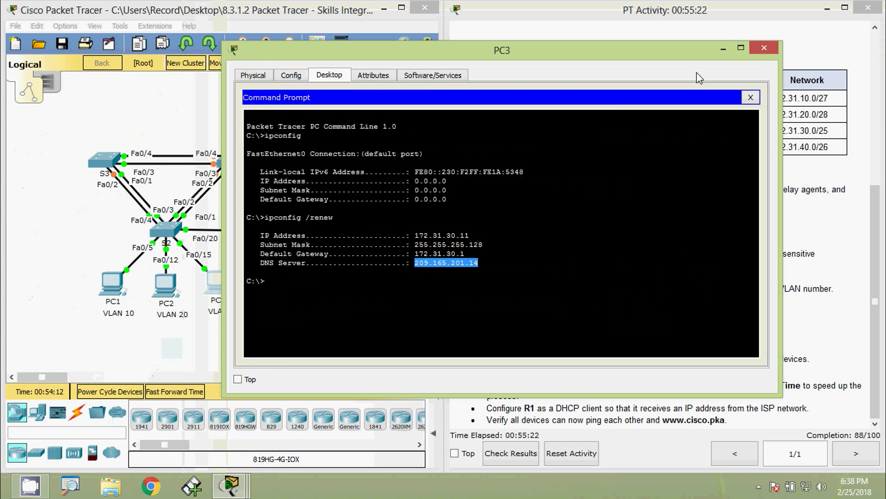
left_click(765, 48)
Open the command prompt on PC4 and display its current IP settings with ipconfig.
left_click(258, 235)
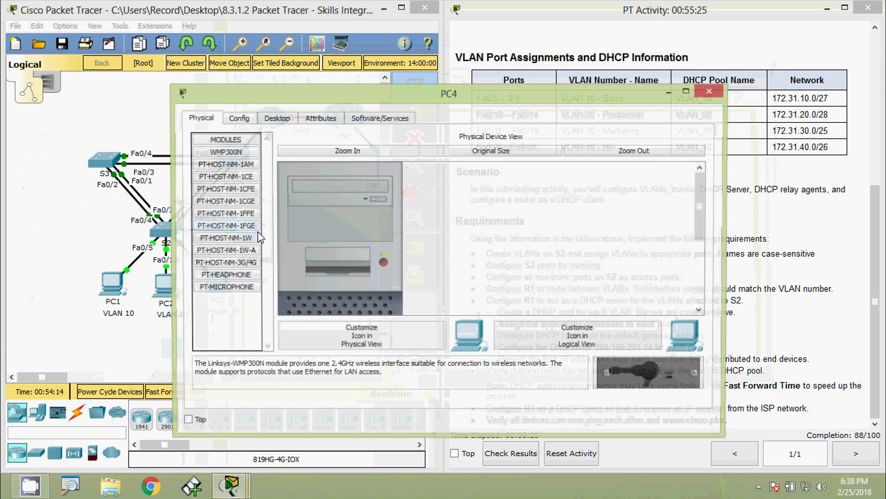
left_click(277, 118)
left_click(511, 174)
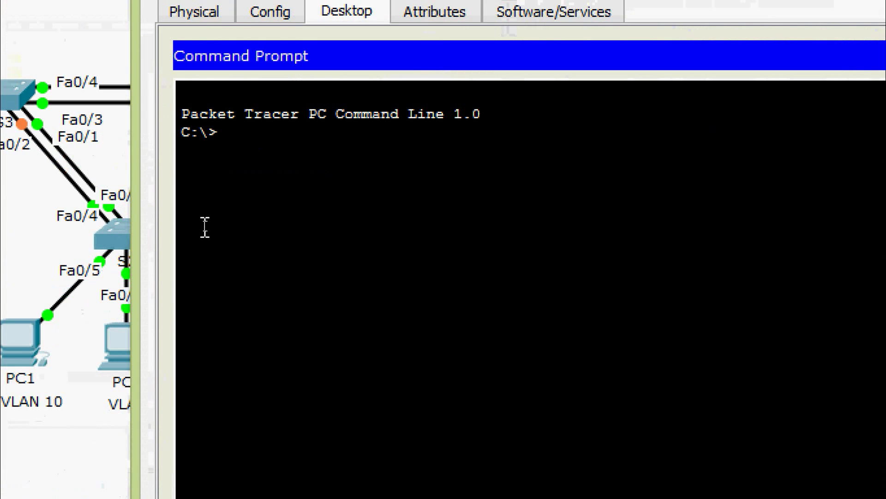
type("ipconfig")
key("Return")
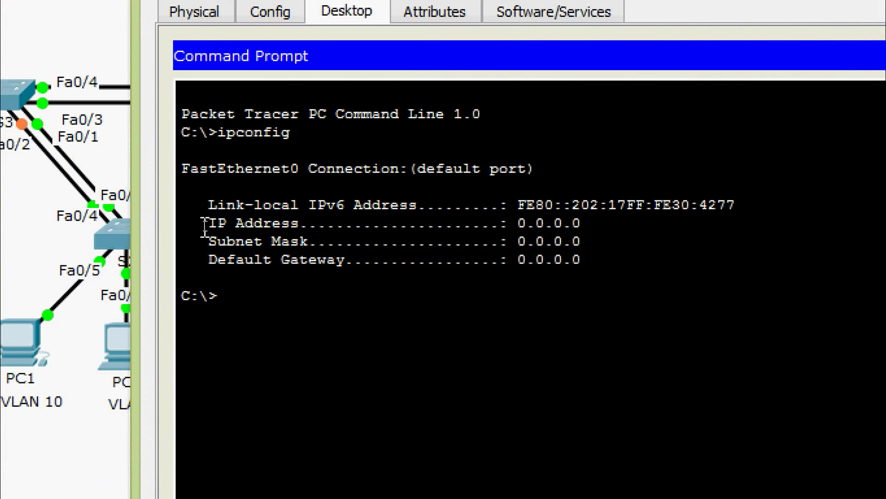
Request a DHCP lease on PC4 with ipconfig /renew and check the assigned address, mask, gateway and DNS server.
key("Up")
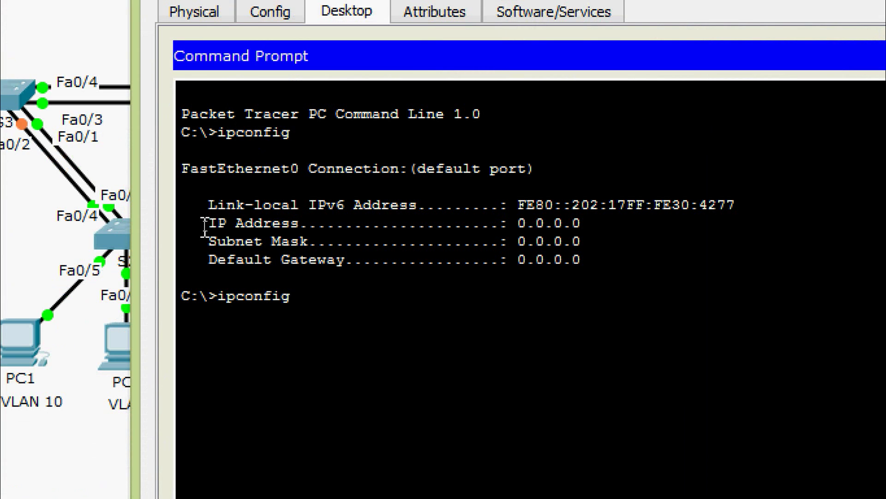
type("/renew")
key("Return")
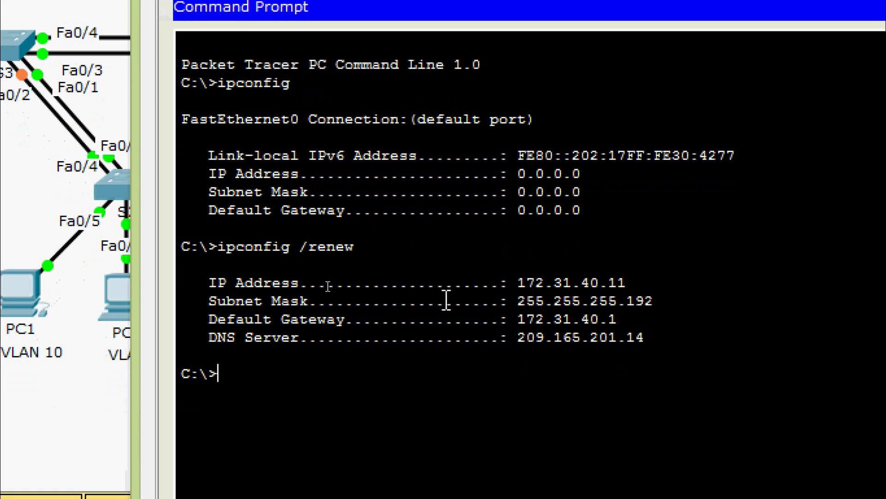
left_click_drag(517, 283, 627, 286)
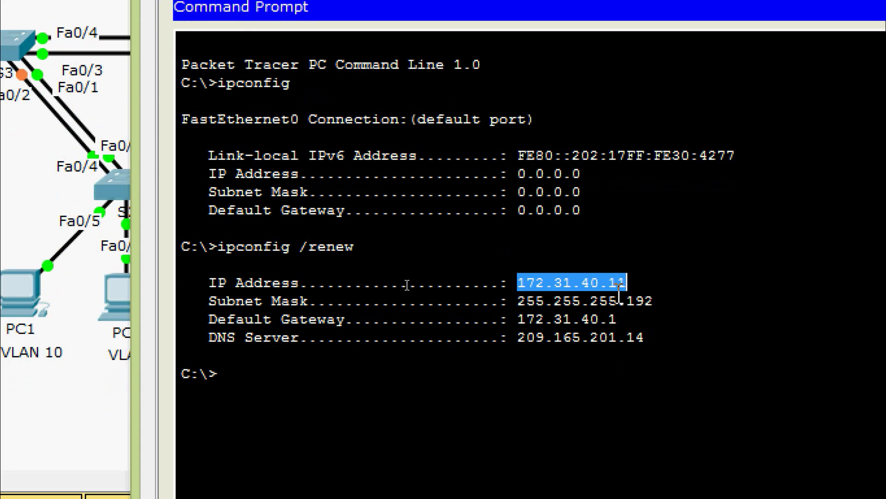
left_click_drag(517, 300, 676, 318)
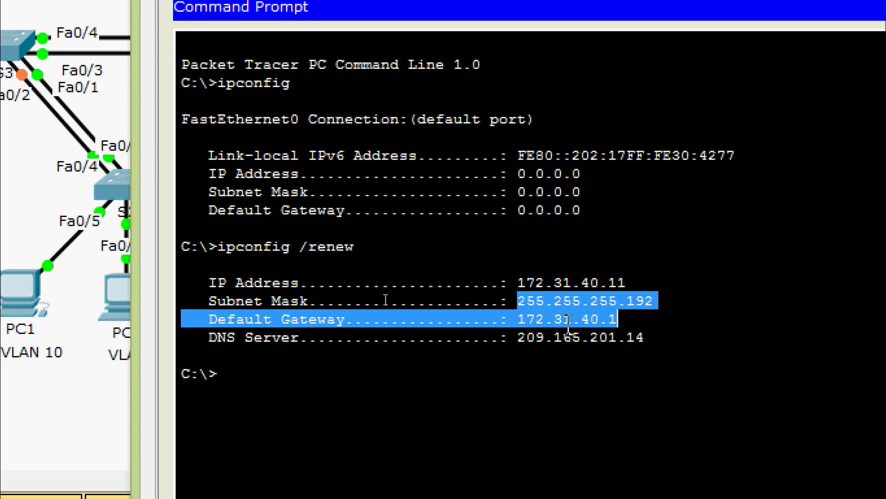
left_click(520, 318)
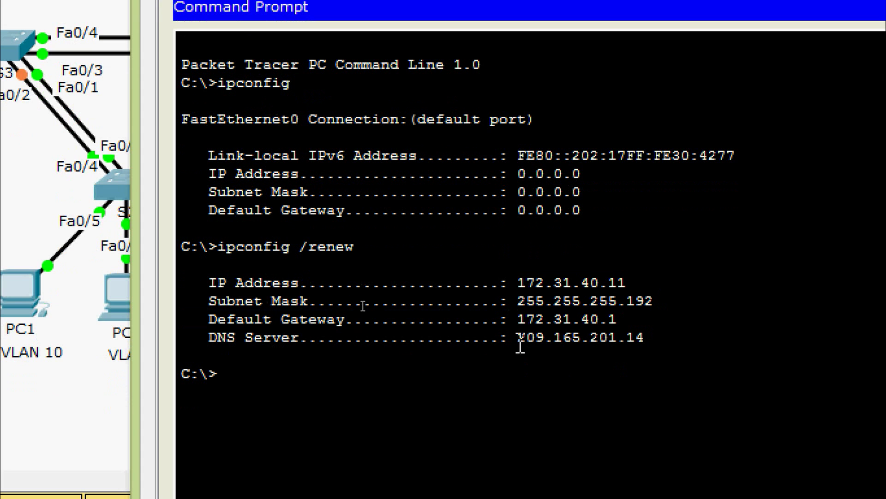
left_click_drag(517, 337, 664, 339)
left_click(665, 338)
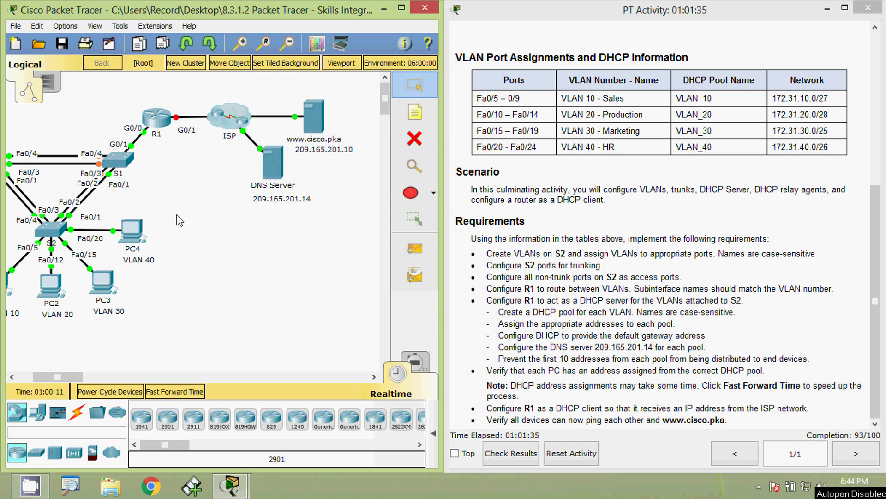
Open the command line of router R1 and enter global configuration mode with enable and configure terminal.
left_click(161, 123)
left_click_drag(343, 96, 381, 46)
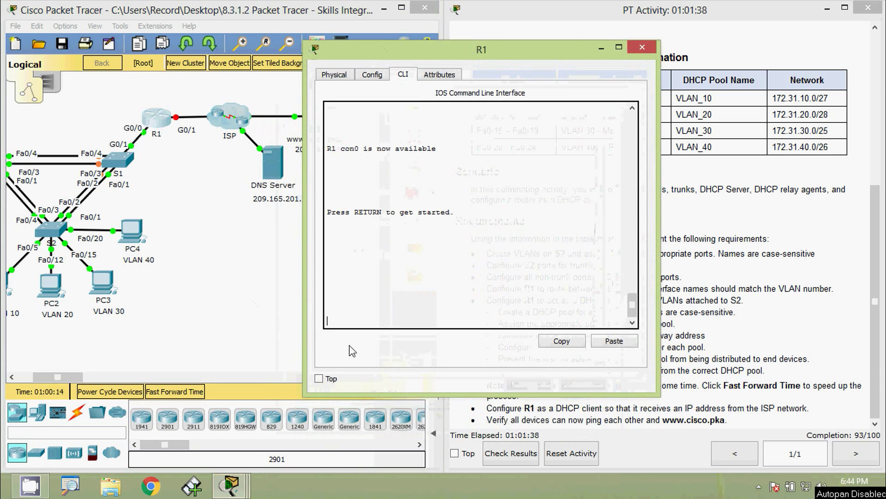
key("Return")
type("en")
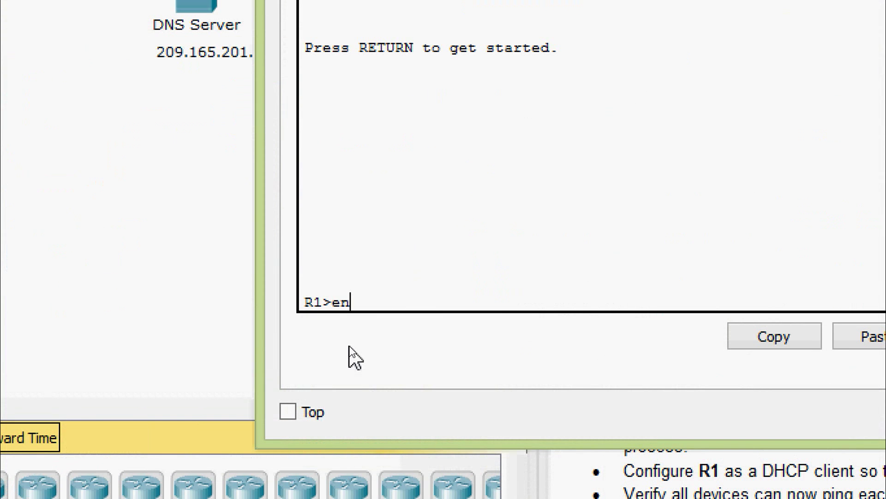
type("a")
key("Tab")
key("Return")
type("conf")
key("Tab")
type("terminal")
key("Return")
key("Return")
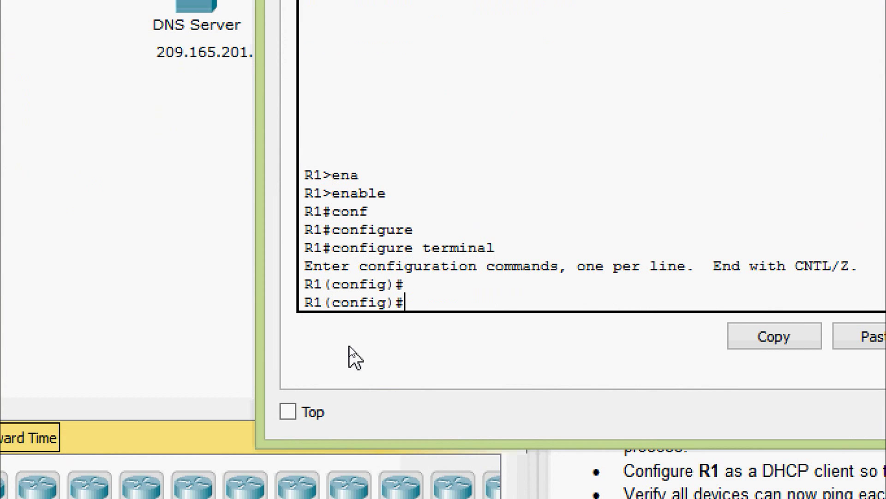
Configure R1's interface gigabitEthernet 0/1 as a DHCP client with ip address dhcp.
type("inter")
key("Tab")
type("g")
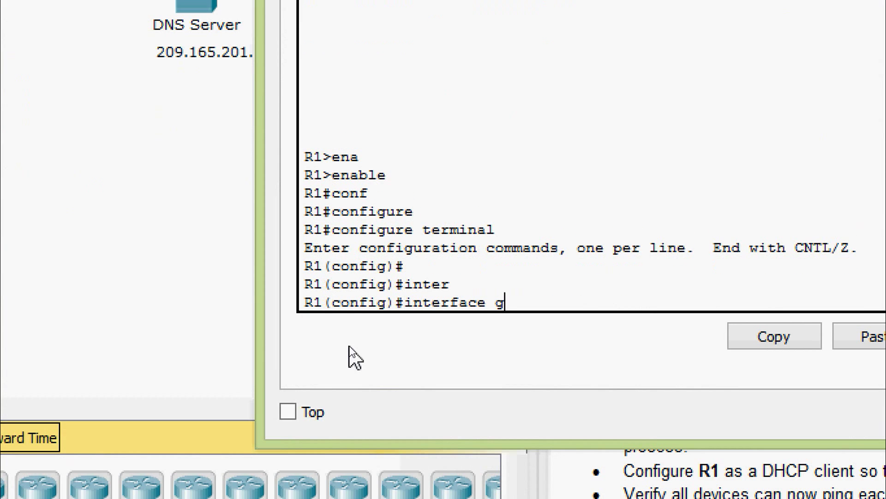
type("i")
key("Tab")
type("0/1")
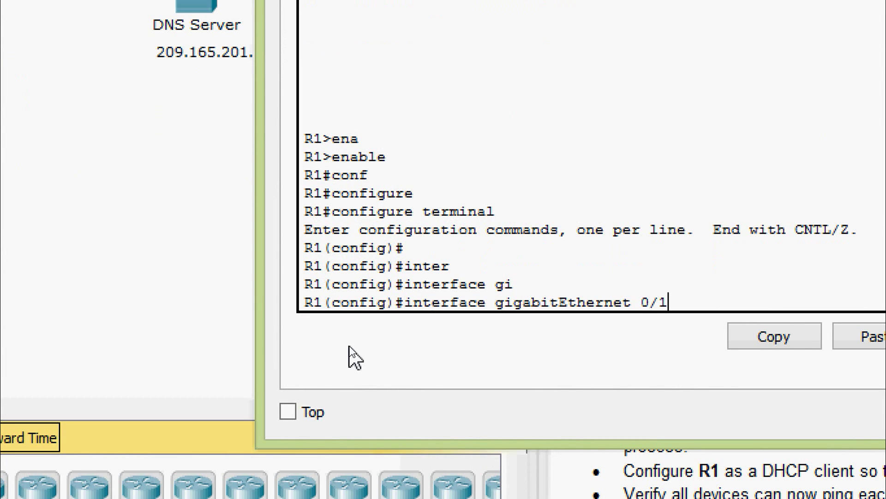
key("Return")
type("ip ad")
key("Tab")
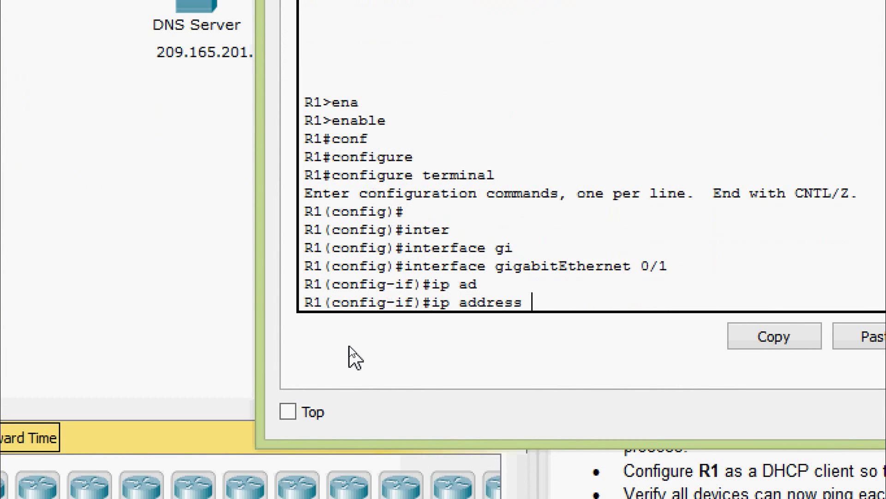
type("?dh")
key("Tab")
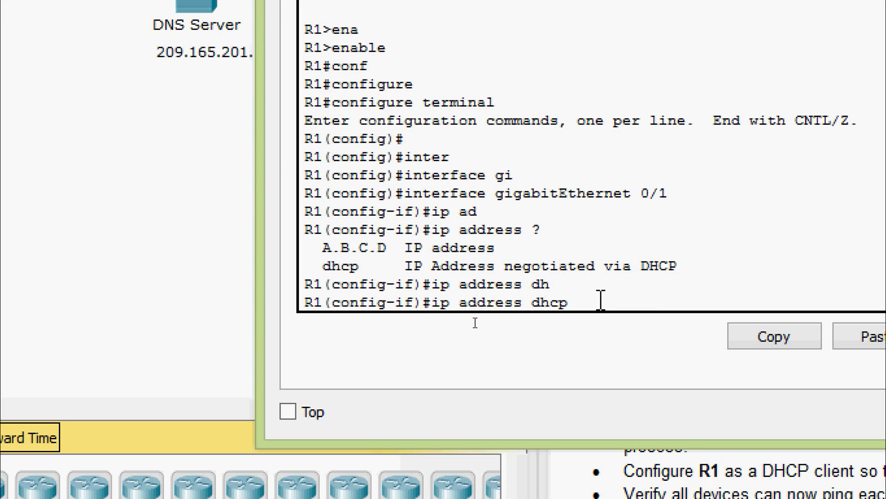
key("Return")
Enable R1's gigabitEthernet 0/1 interface with no shutdown.
type("no s")
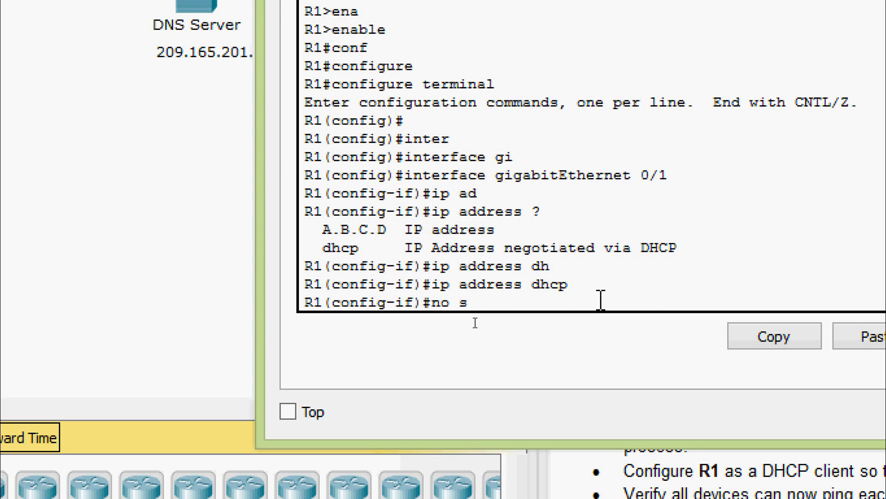
type("hut")
key("Tab")
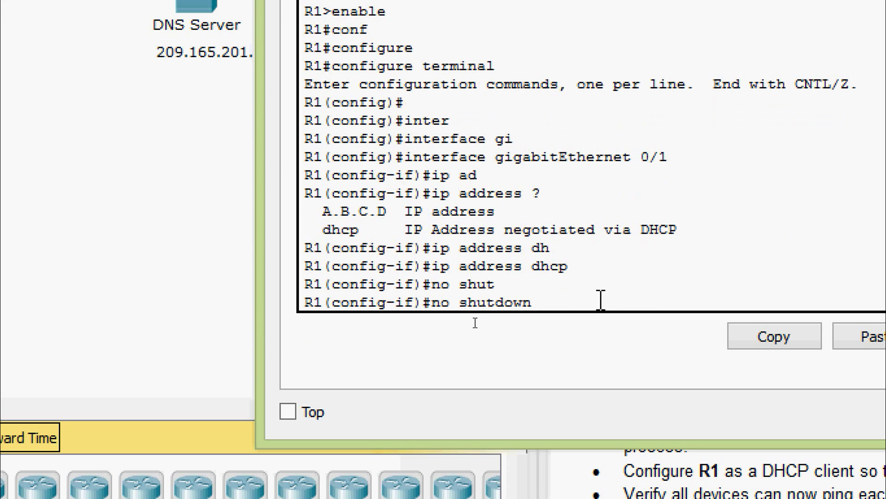
key("Return")
key("Return")
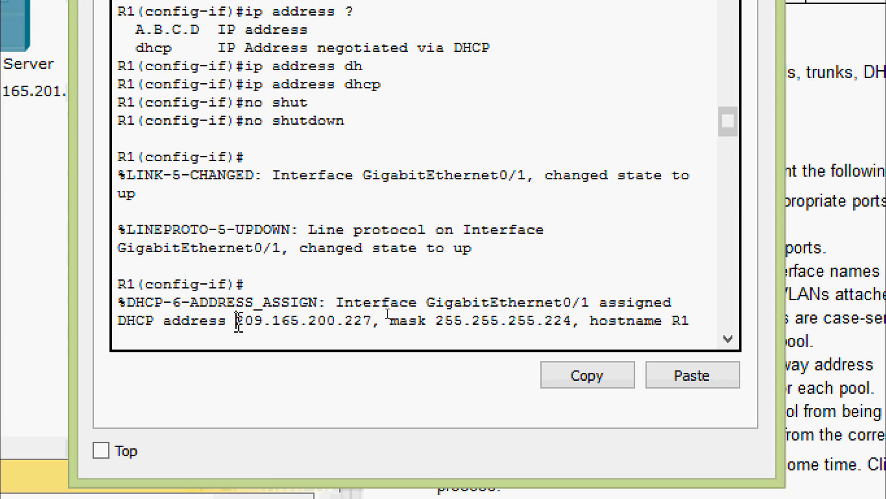
Check the address, mask and hostname in the DHCP assignment message for R1's GigabitEthernet0/1.
left_click_drag(236, 328, 385, 326)
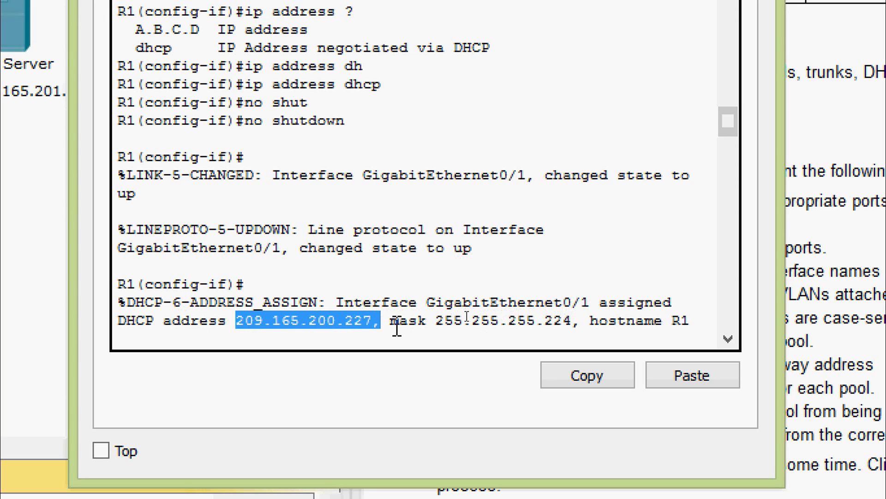
left_click(396, 326)
left_click_drag(436, 325, 700, 322)
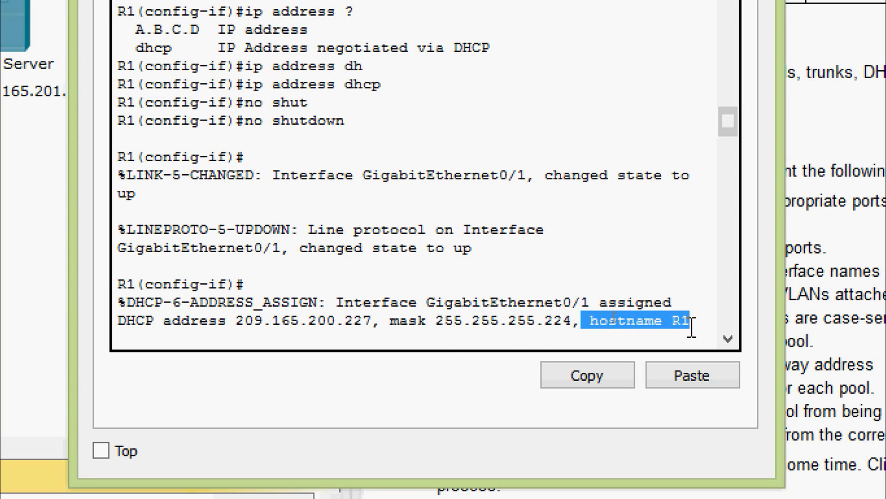
left_click(702, 321)
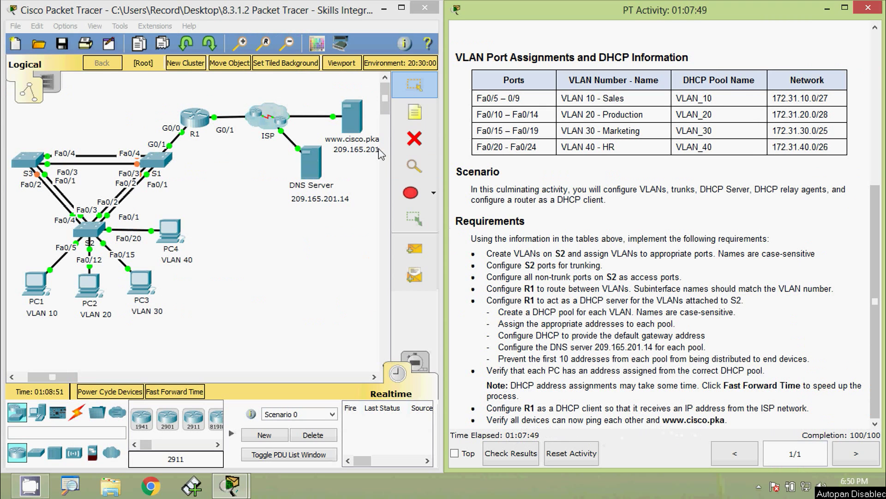
Open PC1's command prompt and ping PC2 at 172.31.20.11.
left_click(40, 287)
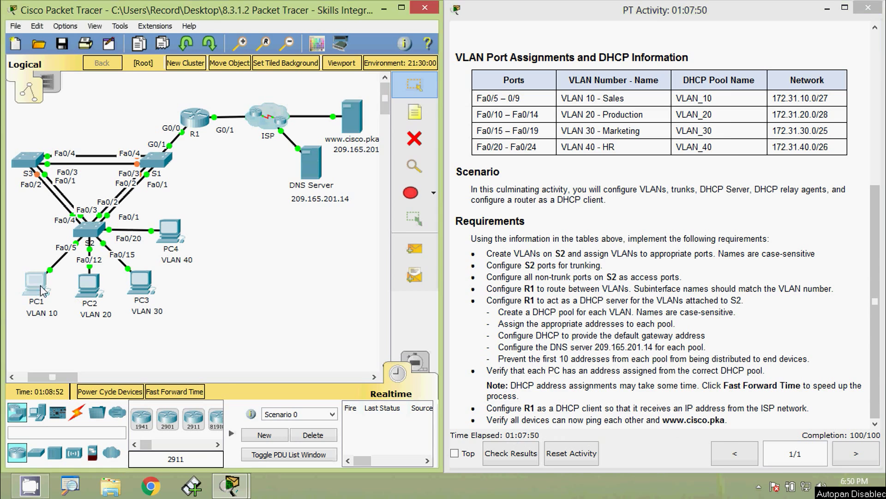
left_click(547, 179)
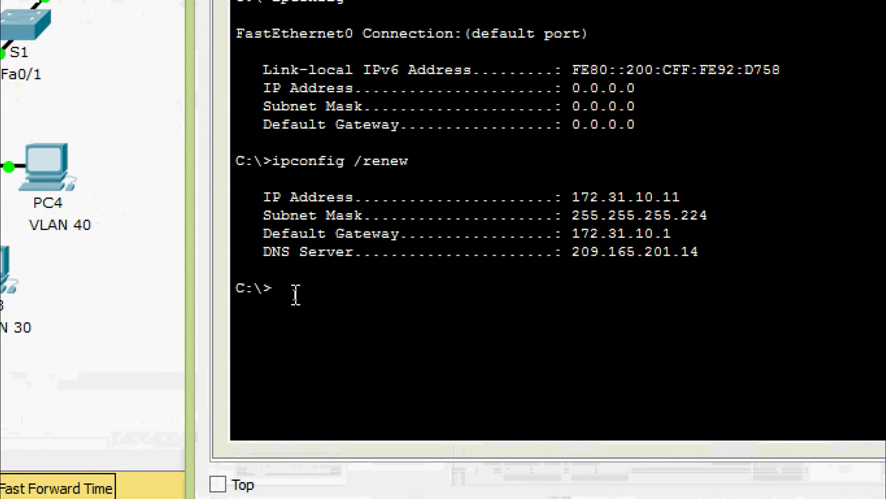
type("ping")
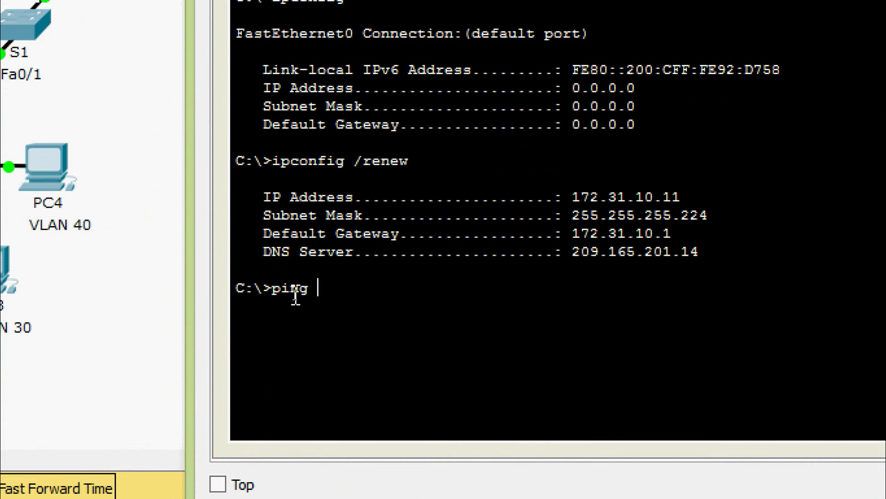
type(" 172.31.20")
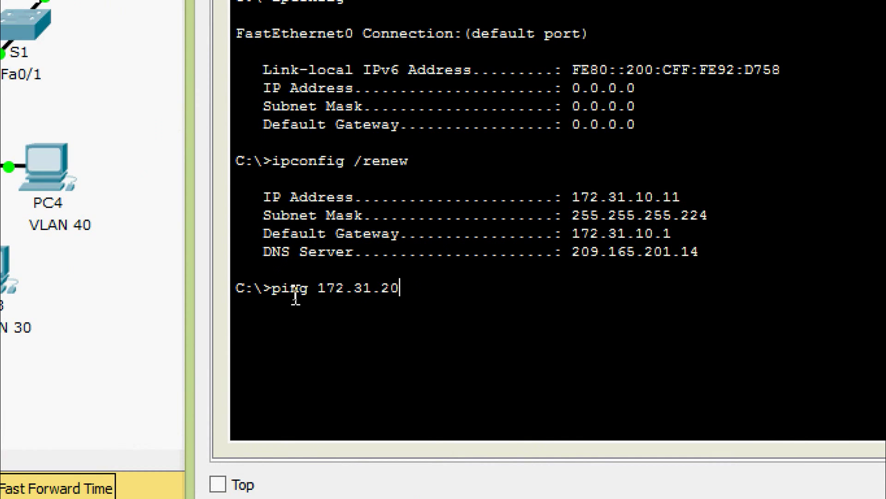
type(".11")
key("Return")
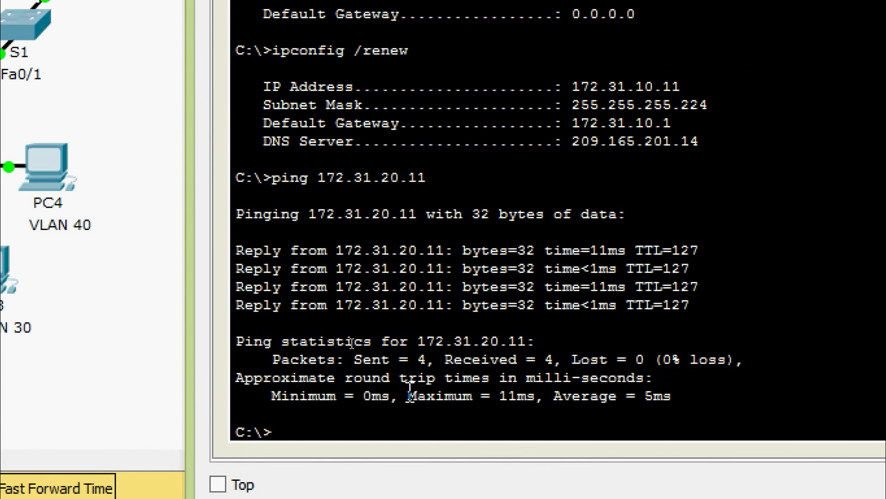
Ping PC3 at 172.31.30.11 from PC1.
key("Up")
key("Left")
key("Left")
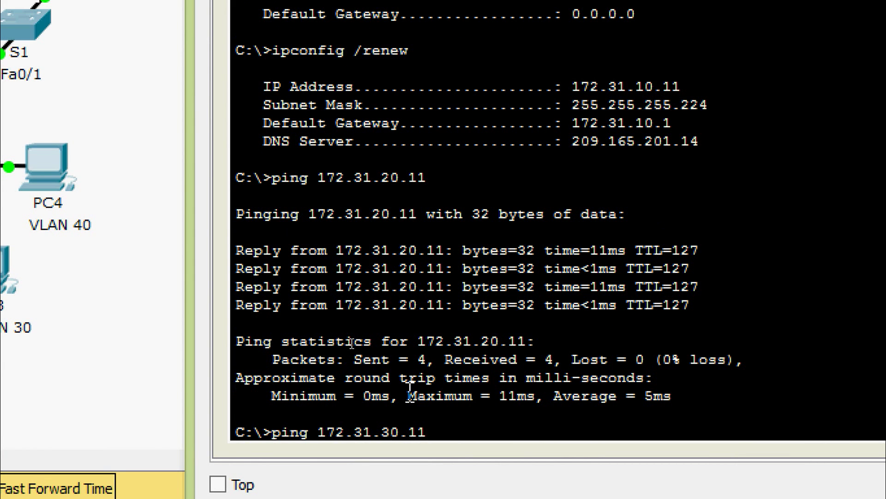
key("Return")
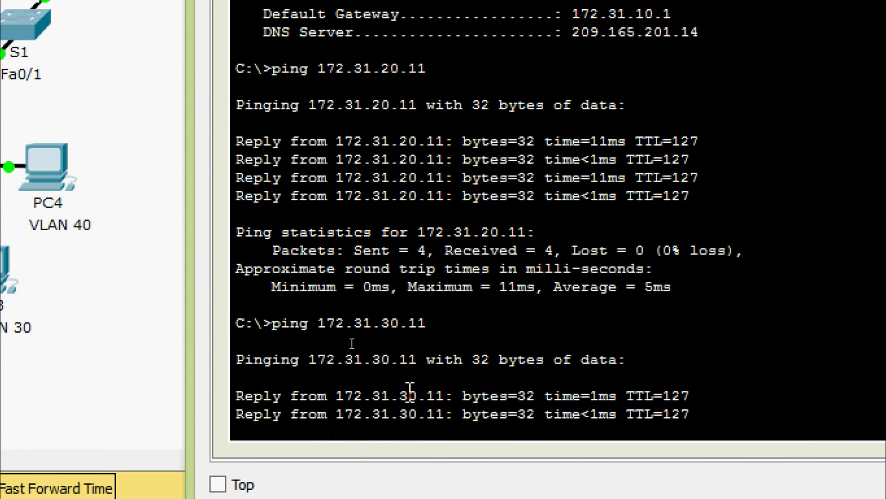
Ping PC4 at 172.31.40.11 from PC1.
key("Up")
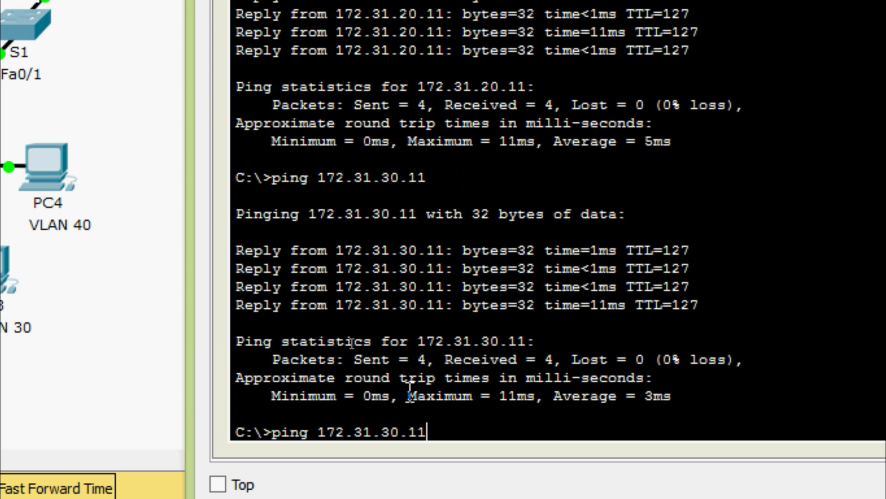
key("Left")
key("Left")
key("Left")
key("Left")
key("BackSpace")
type("4")
key("Return")
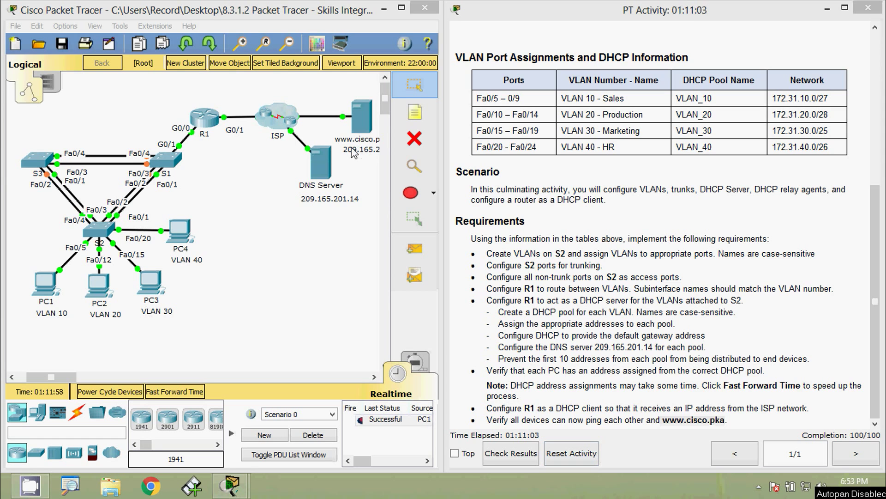
left_click(49, 283)
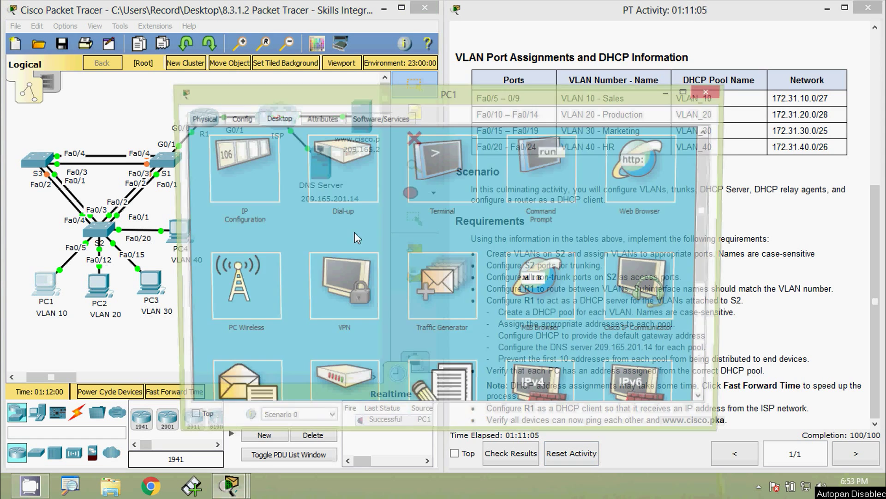
left_click(242, 175)
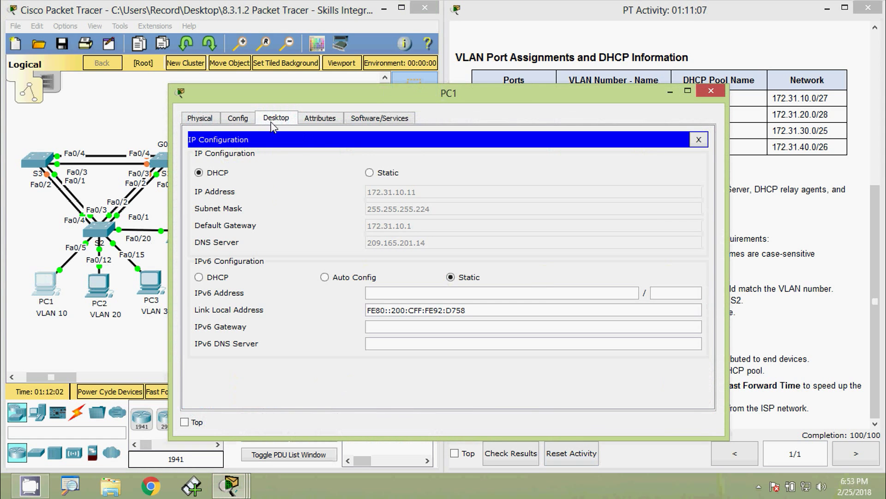
left_click(699, 139)
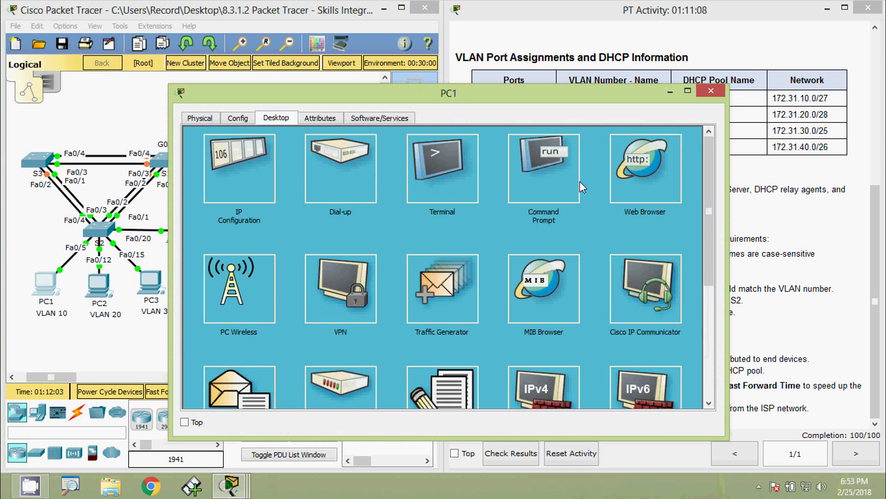
left_click(543, 190)
scroll(287, 384, "down", 10)
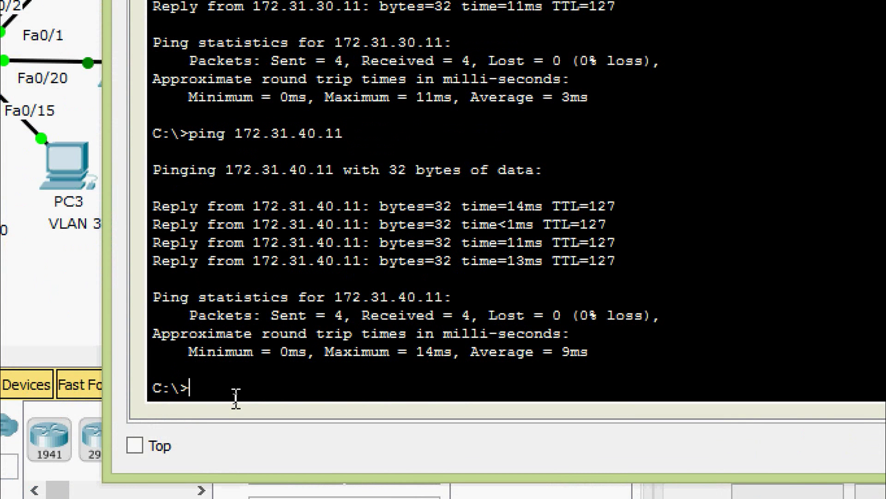
type("ping")
right_click(237, 390)
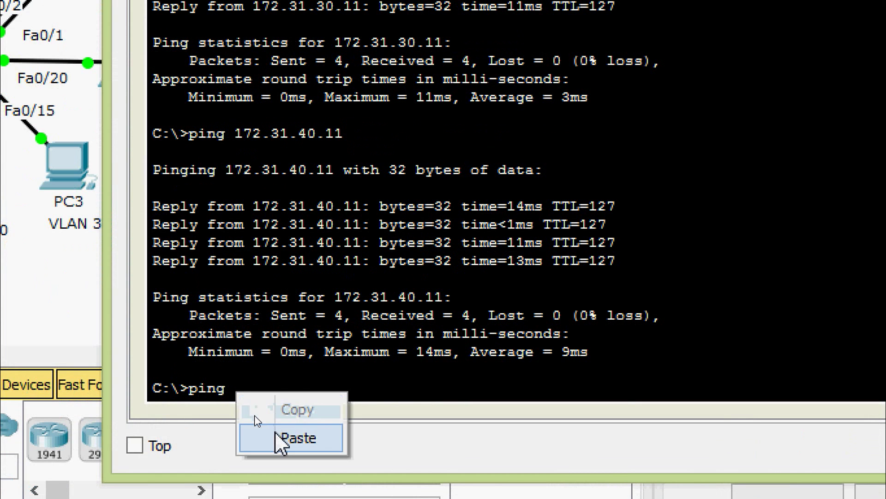
left_click(282, 436)
key("Return")
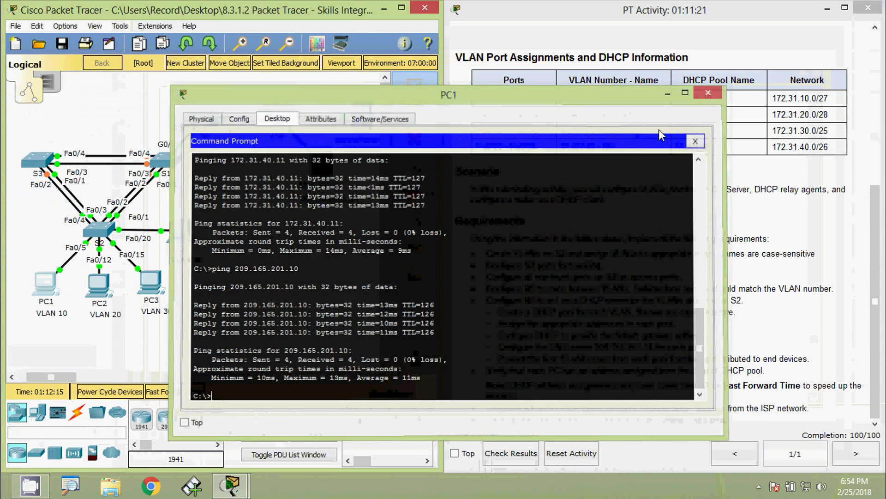
left_click(708, 93)
left_click(99, 284)
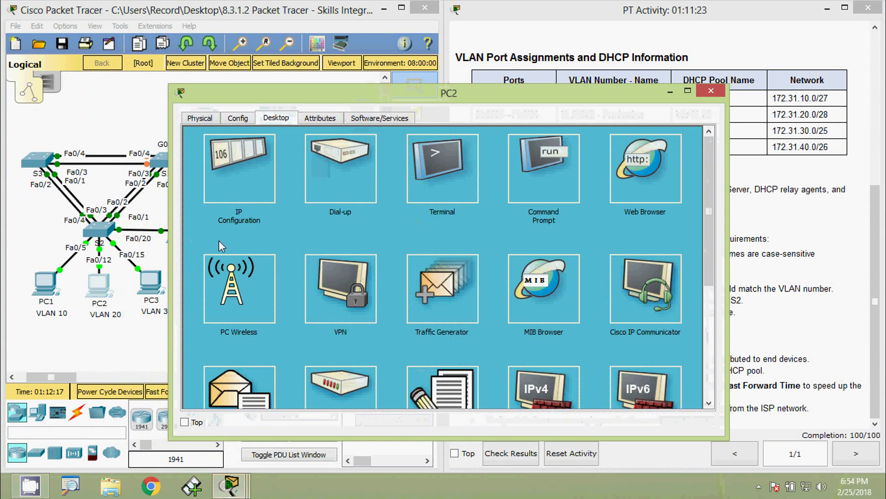
left_click_drag(169, 265, 283, 258)
left_click_drag(393, 95, 397, 27)
left_click(579, 79)
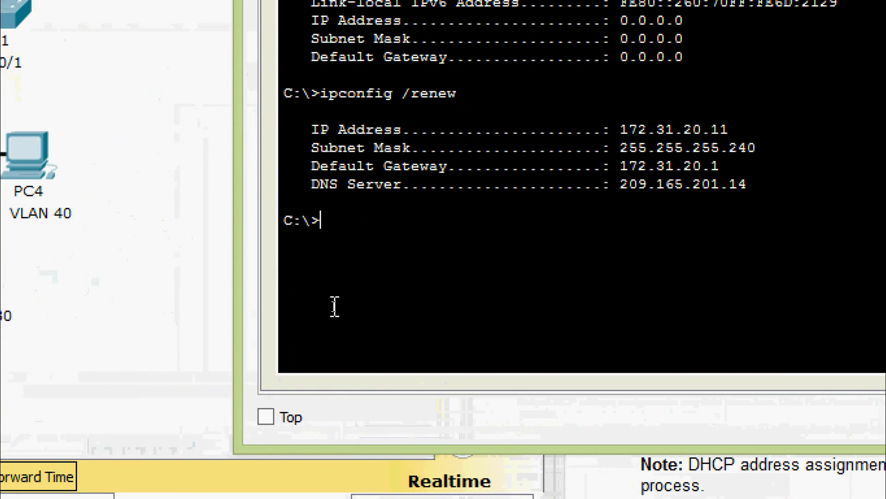
type("ping")
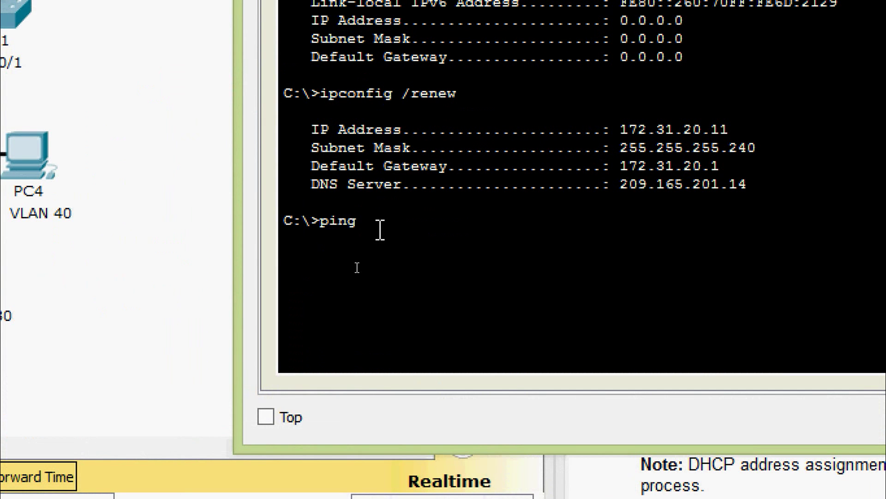
right_click(406, 231)
left_click(422, 277)
key("Return")
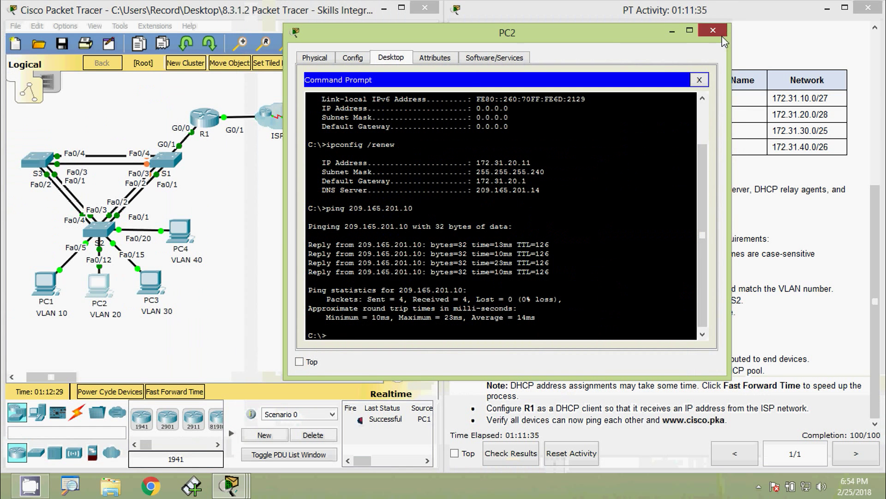
left_click(713, 30)
left_click(150, 283)
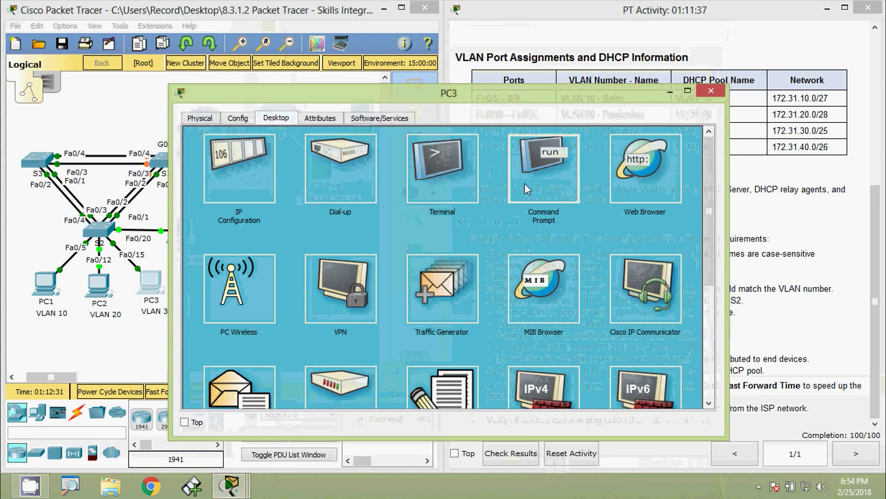
left_click(544, 176)
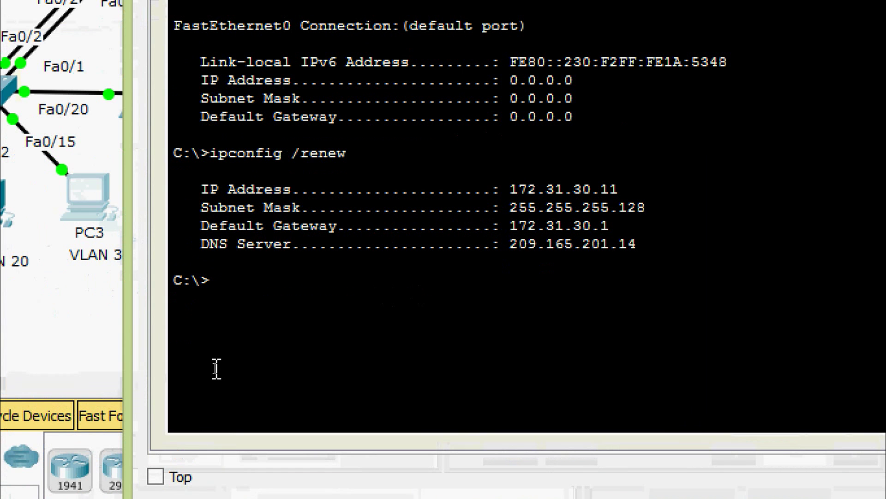
type("ping")
right_click(264, 281)
left_click(291, 330)
key("Return")
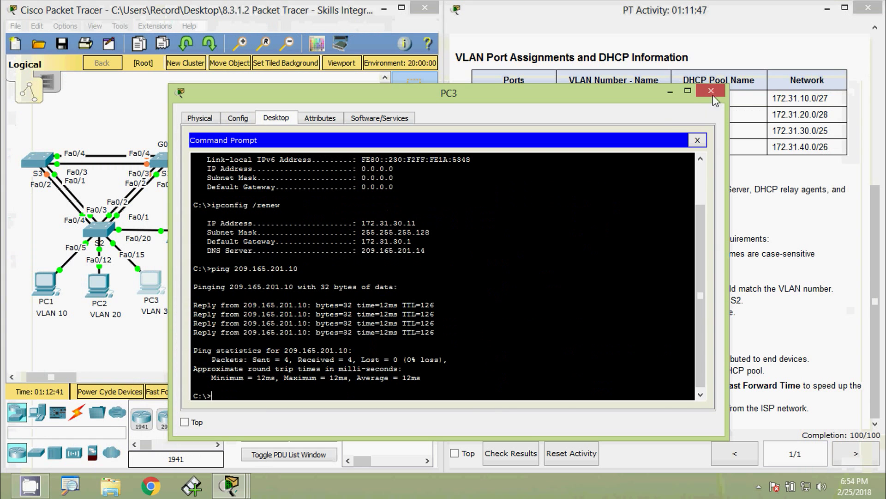
left_click(713, 95)
left_click(180, 226)
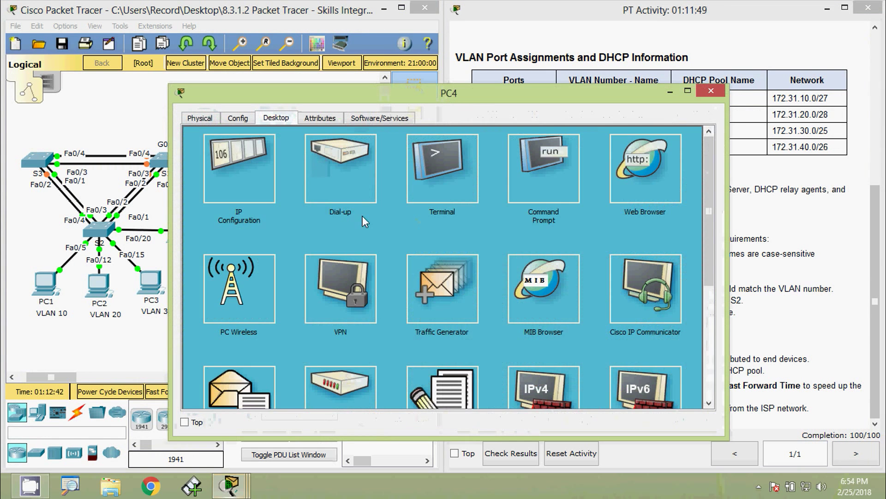
left_click(545, 193)
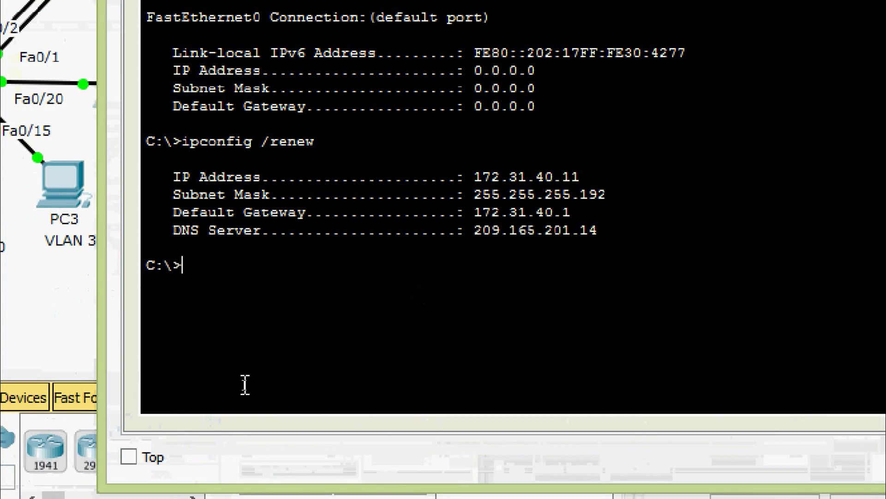
type("ping")
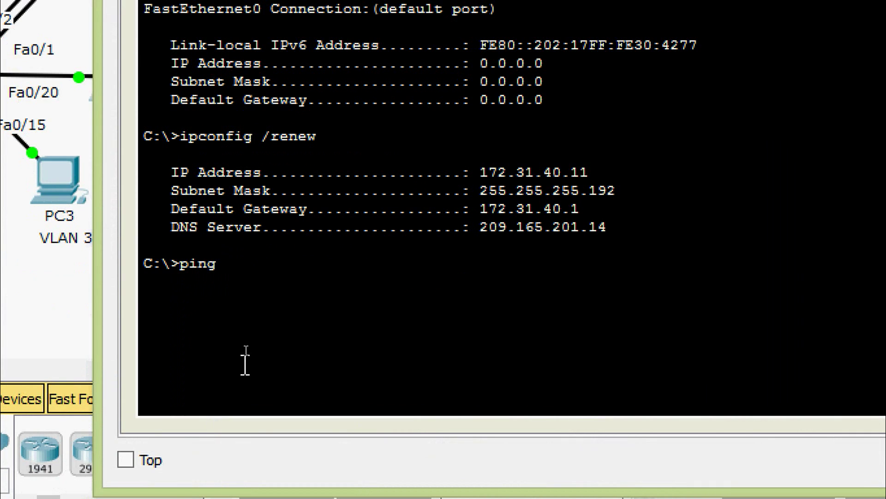
right_click(259, 272)
left_click(296, 311)
key("Return")
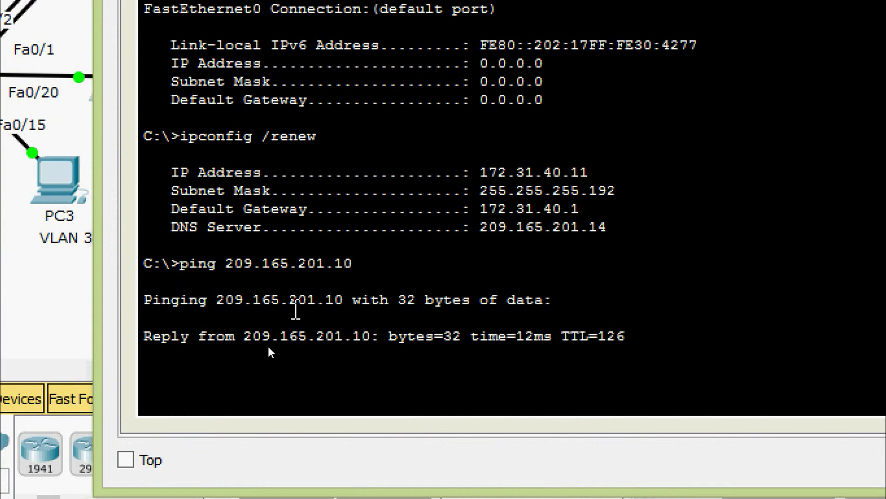